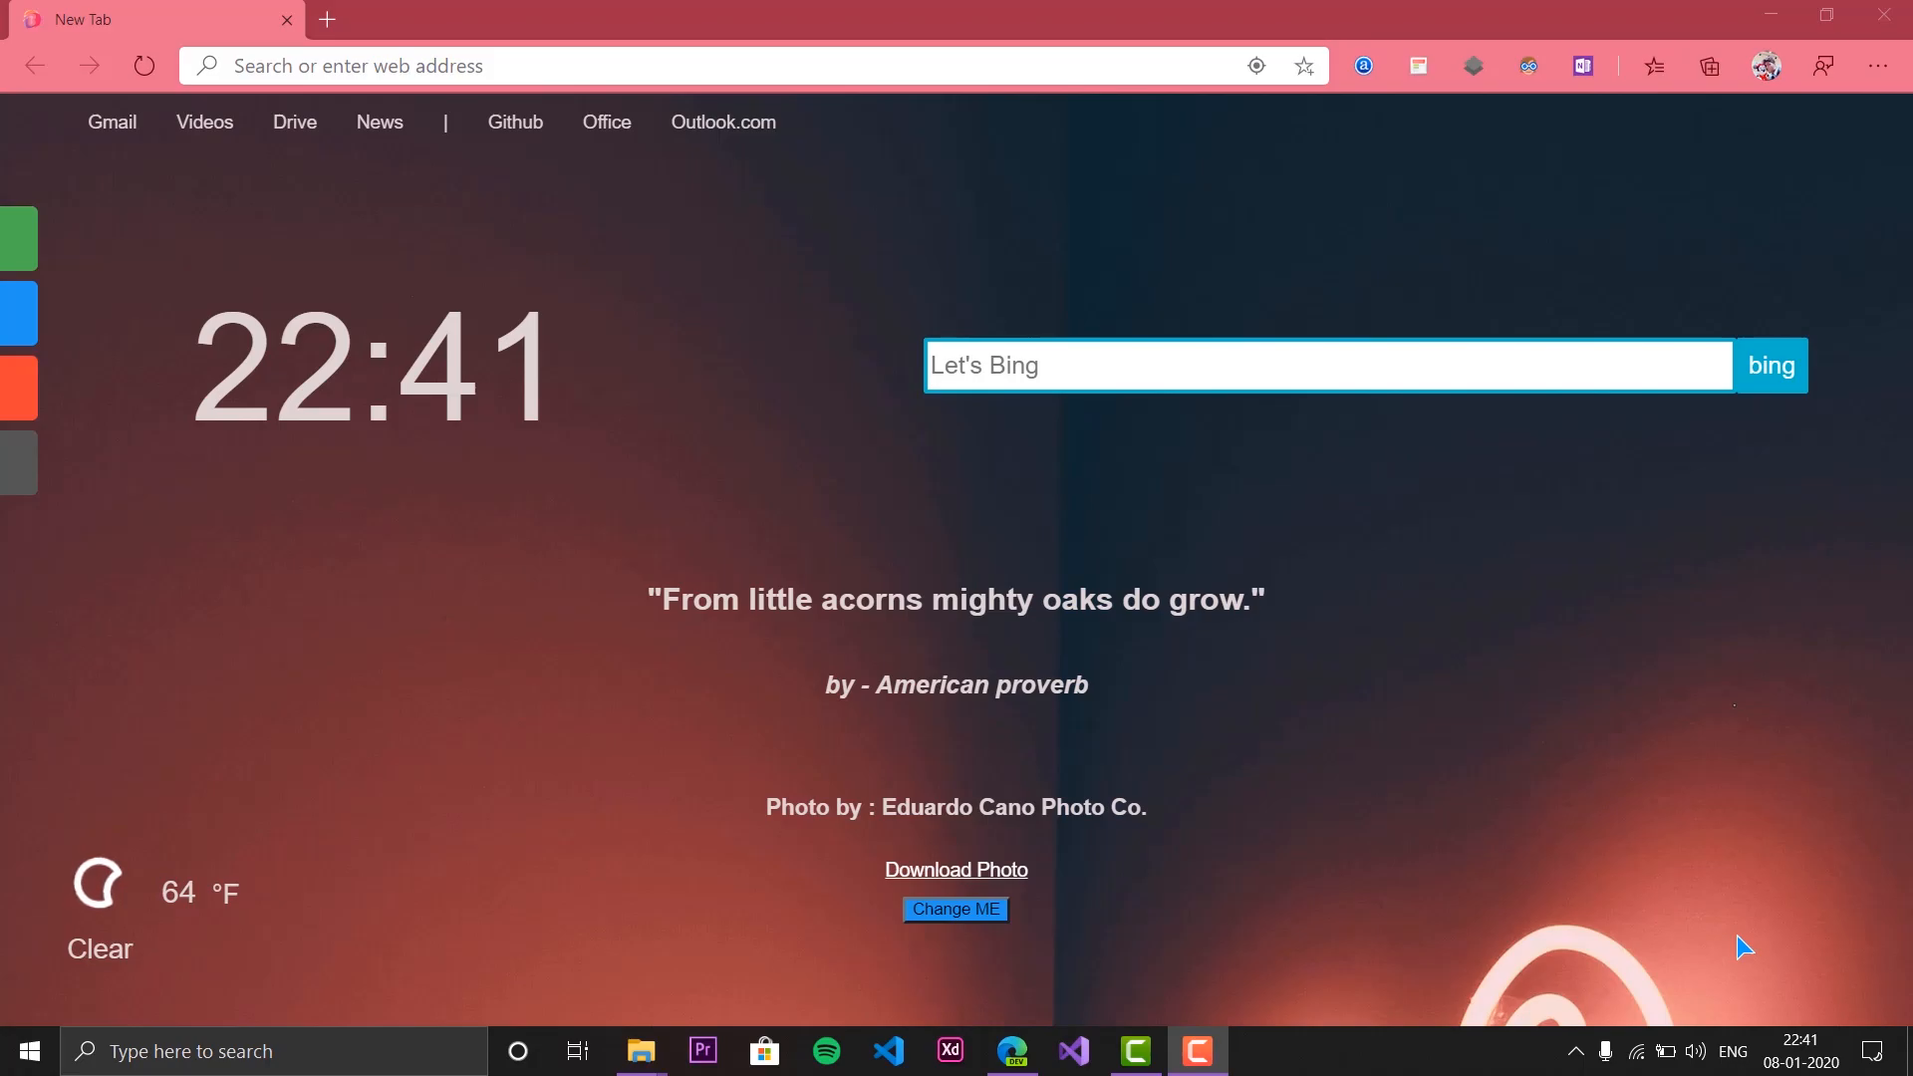
Search the web for "vs installer project extension" and open the Microsoft Visual Studio Installer Projects page on the Marketplace.
left_click(598, 68)
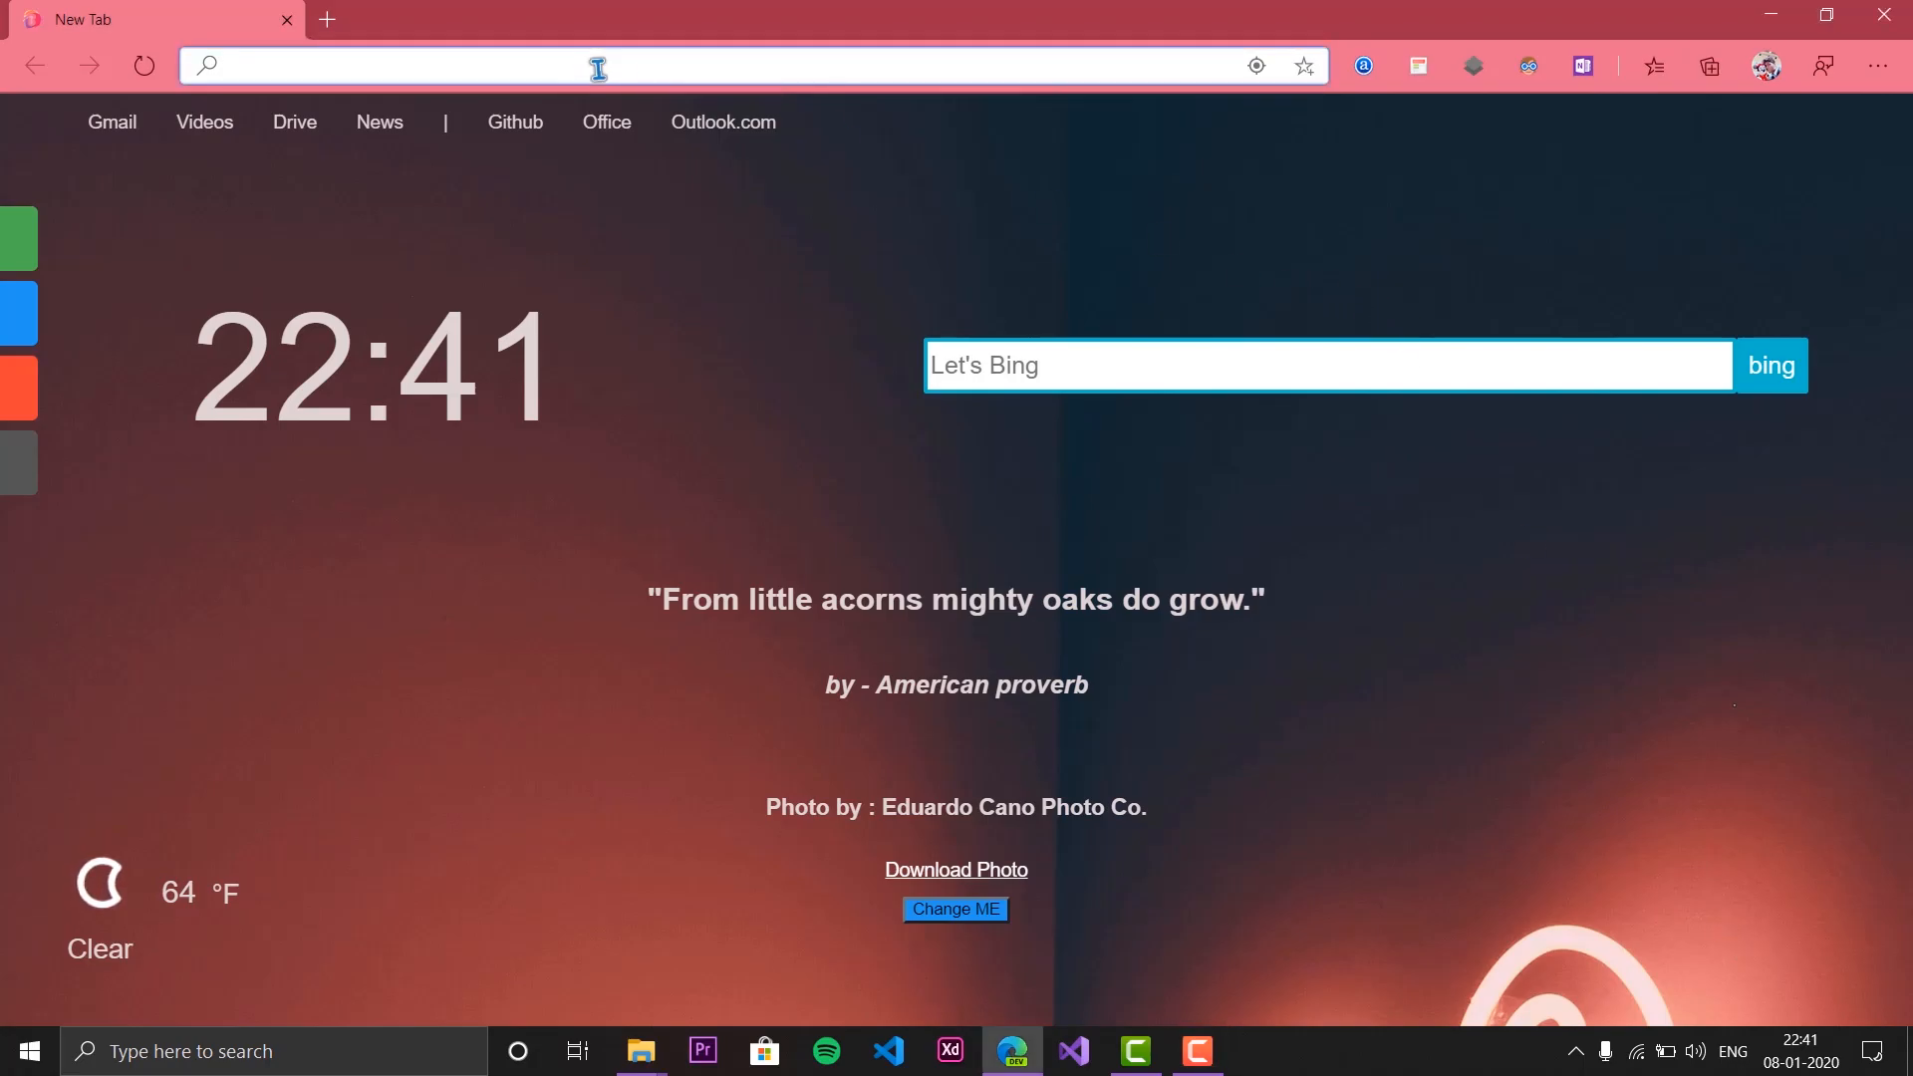
type("vs")
key("Right")
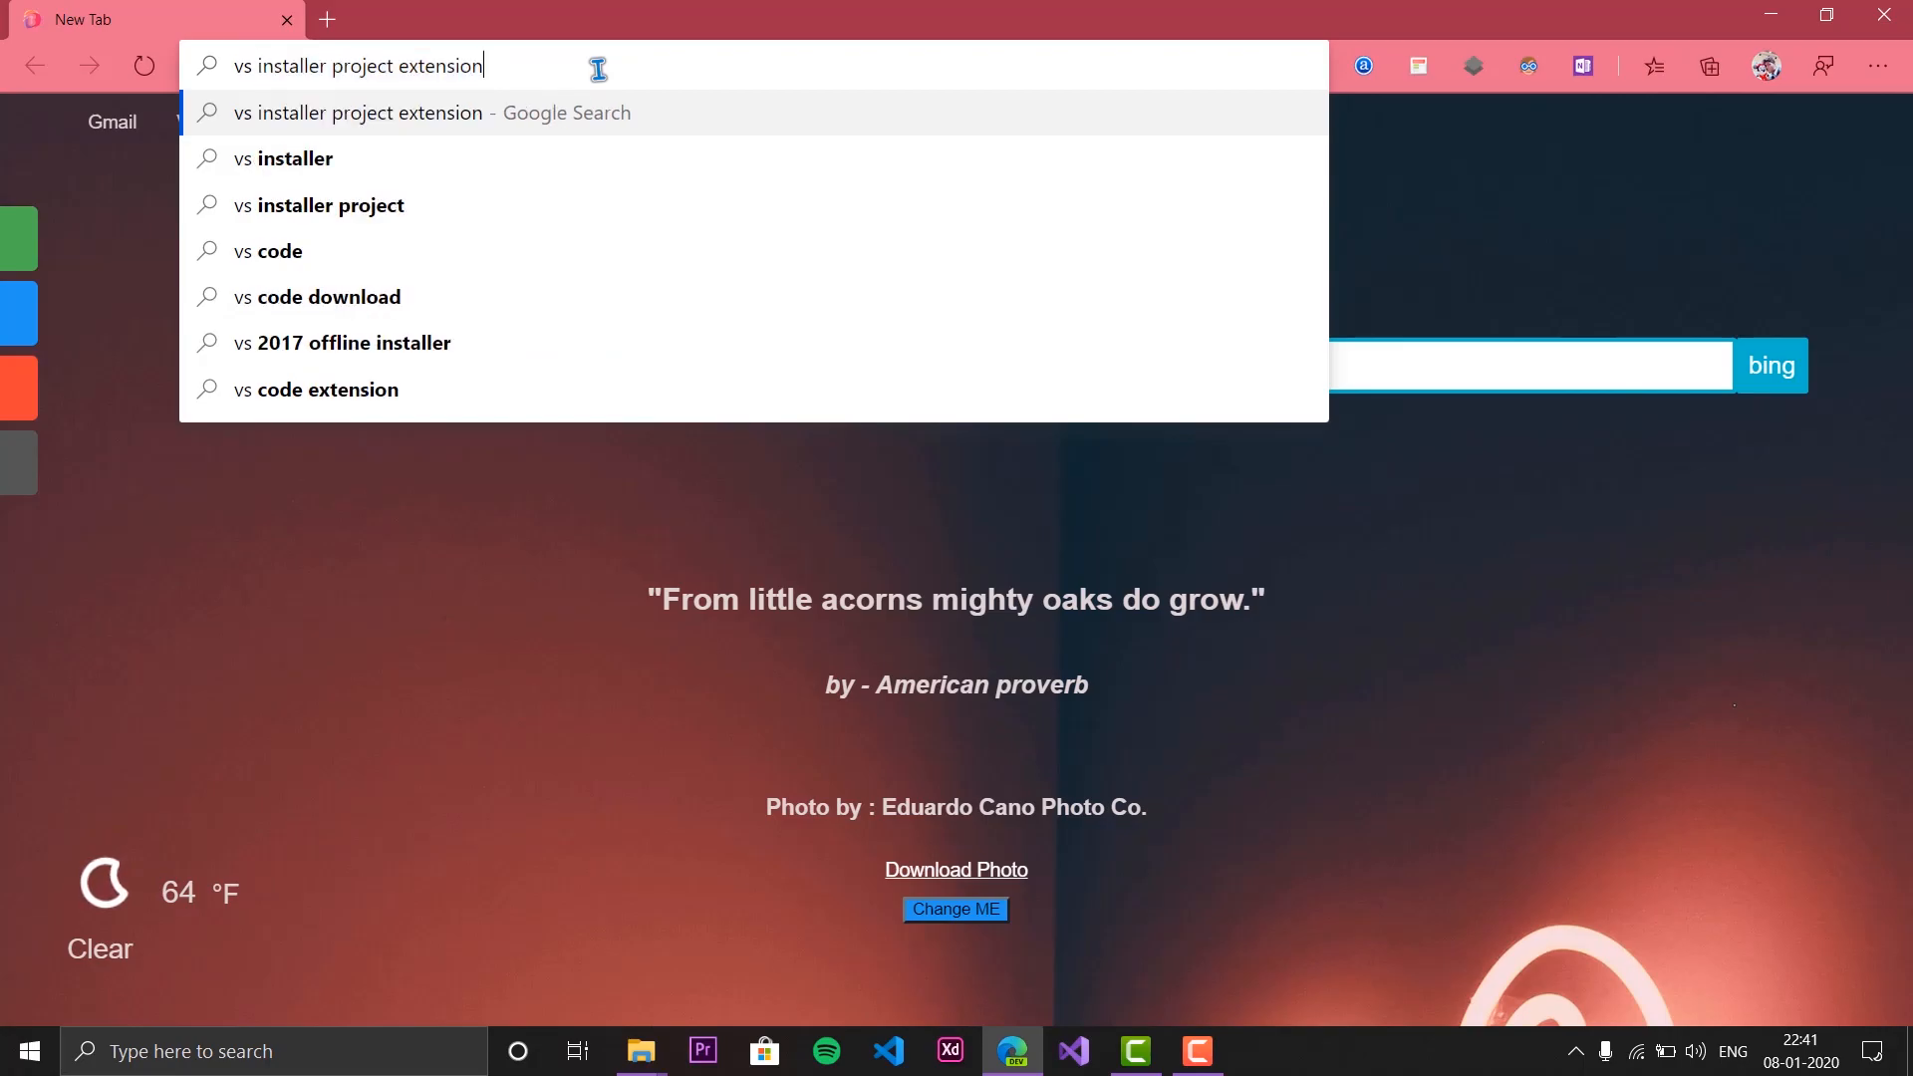
key("Return")
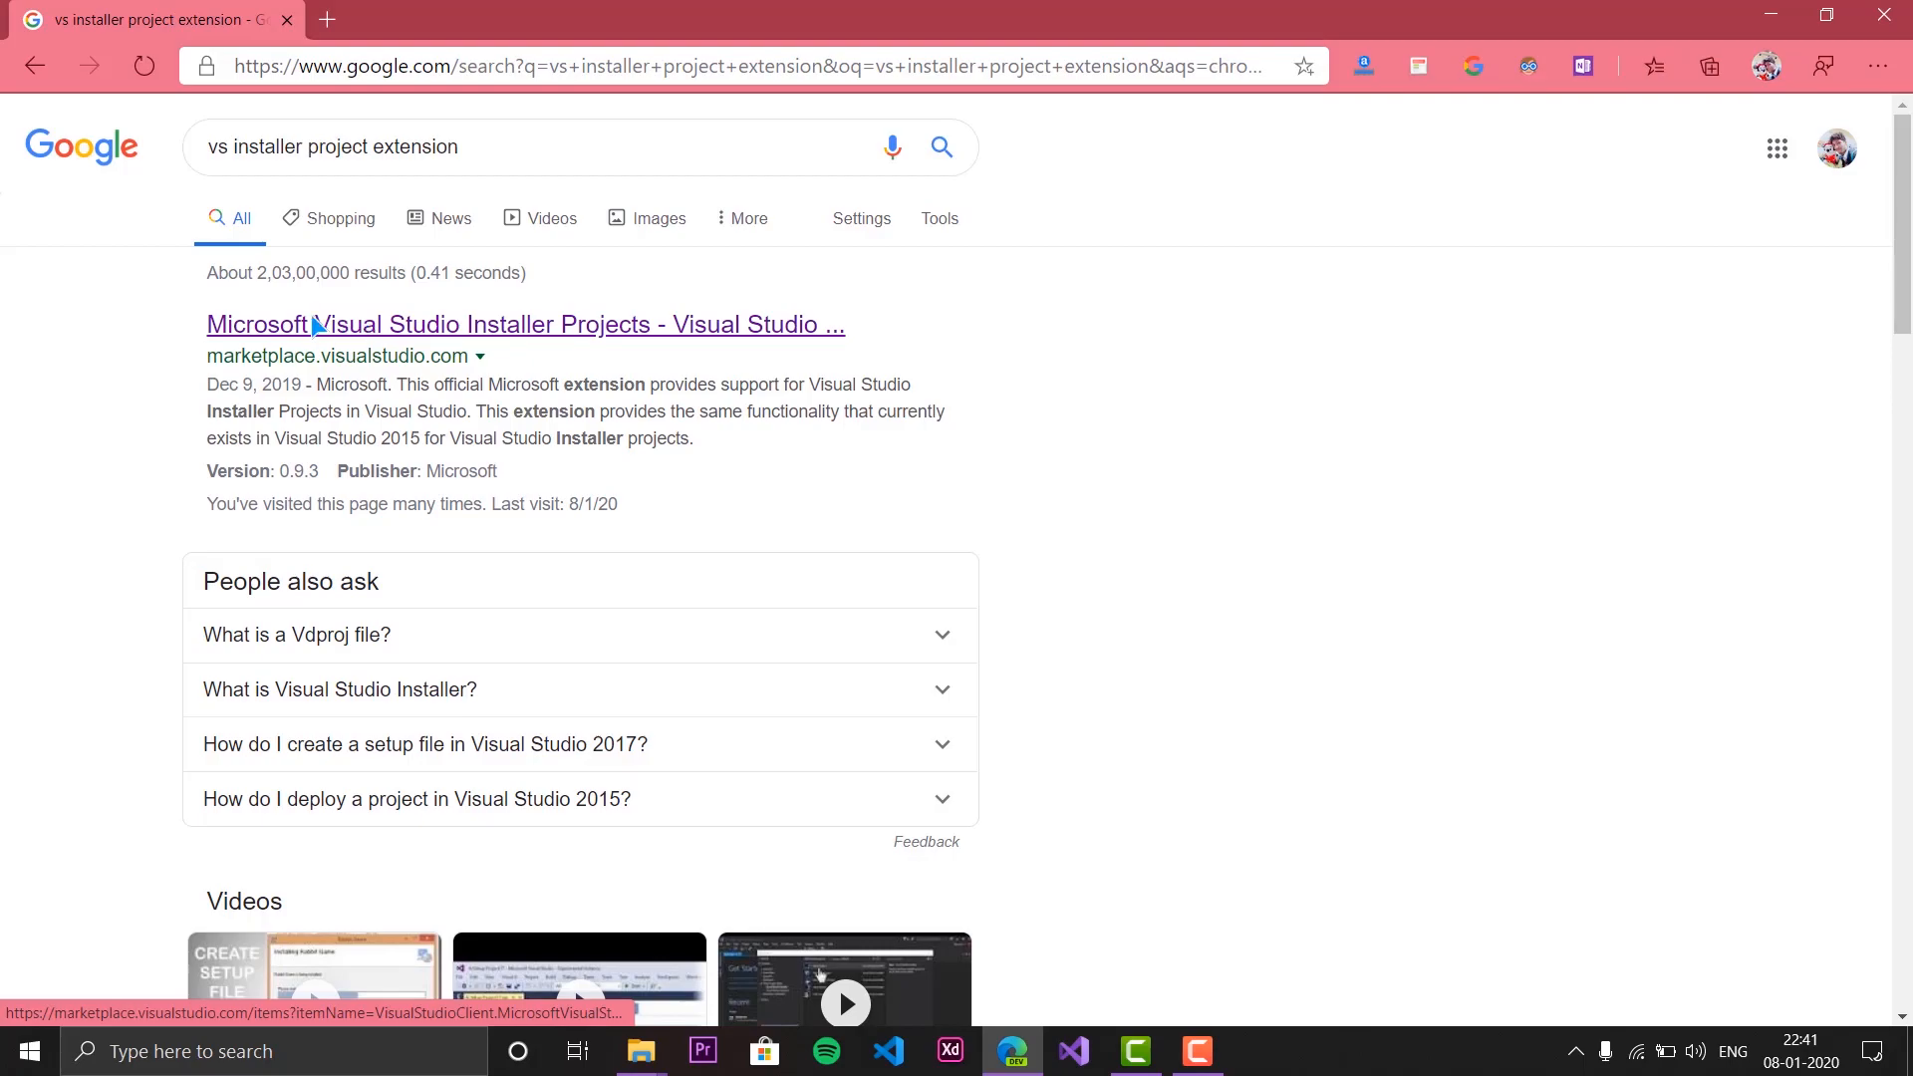
left_click(475, 324)
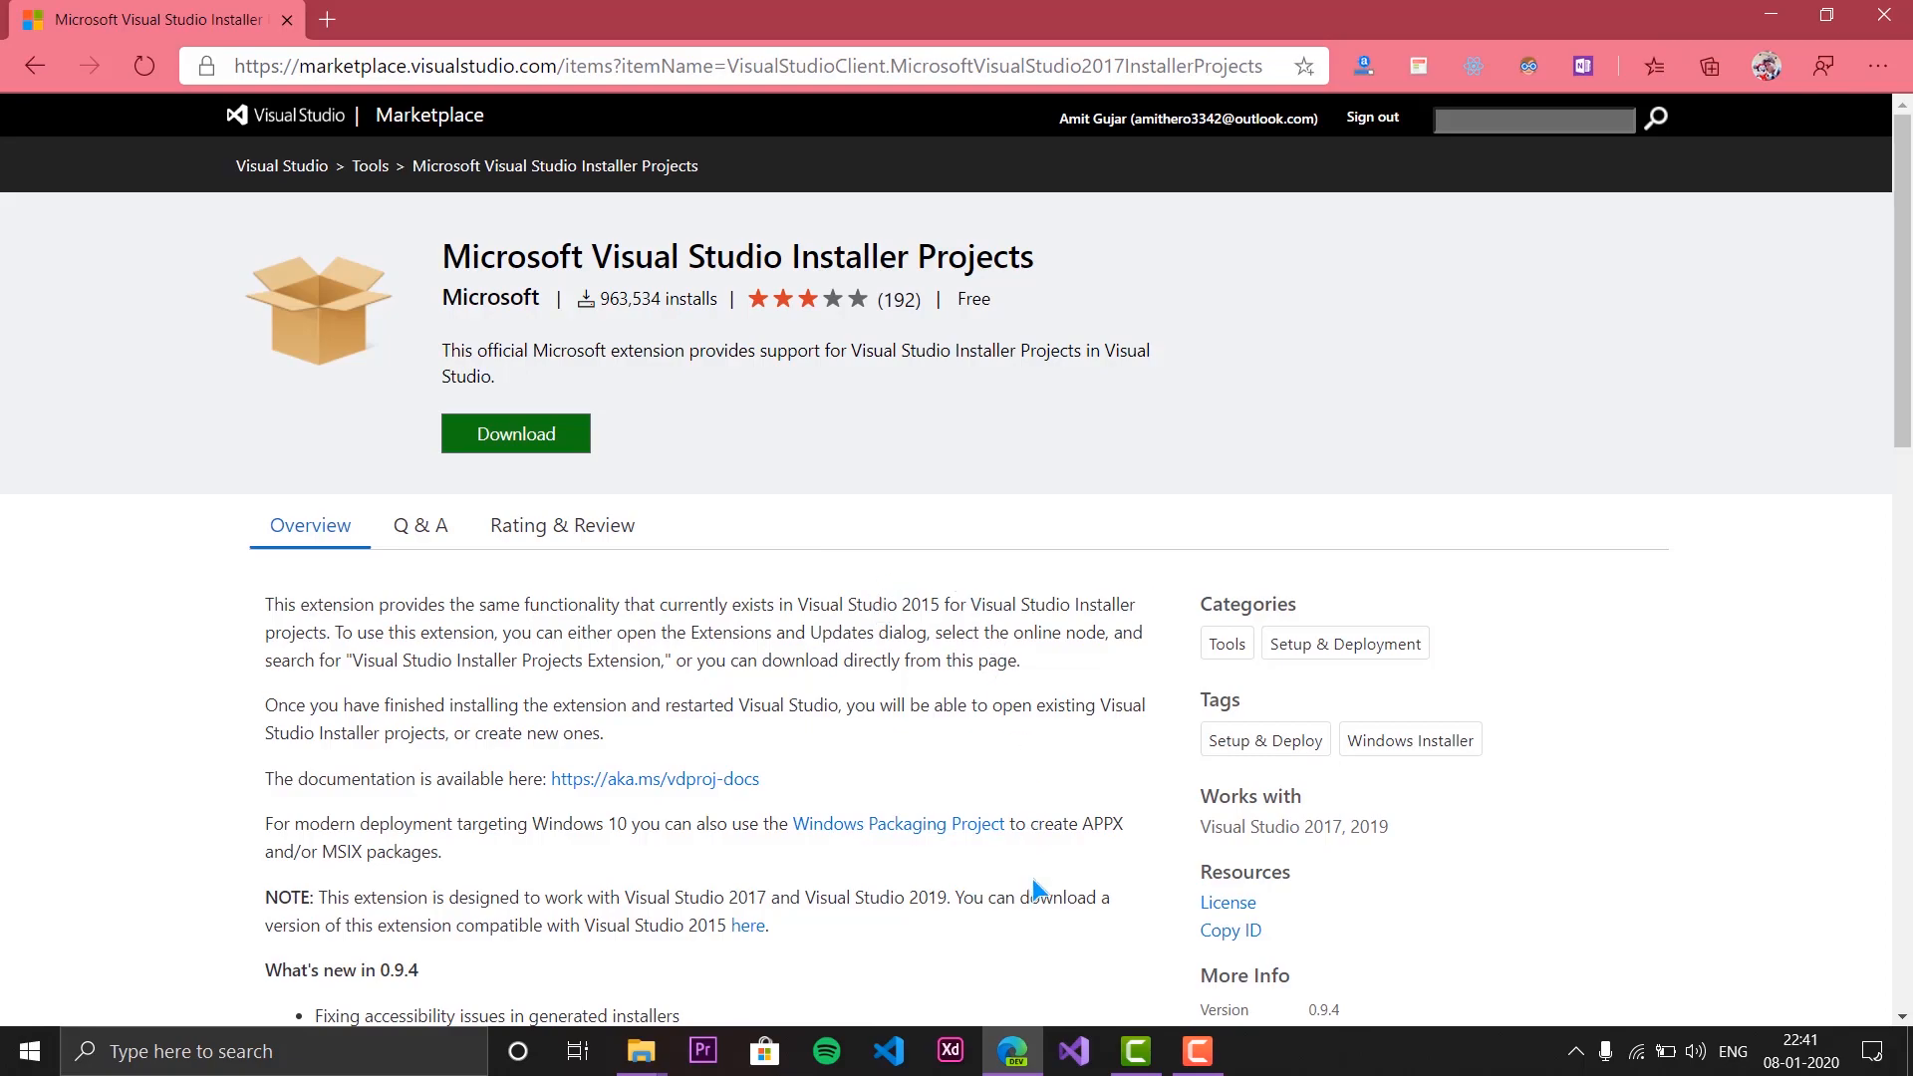
Switch to Visual Studio 2019 and start a new project from the Setup Project template.
left_click(1069, 1065)
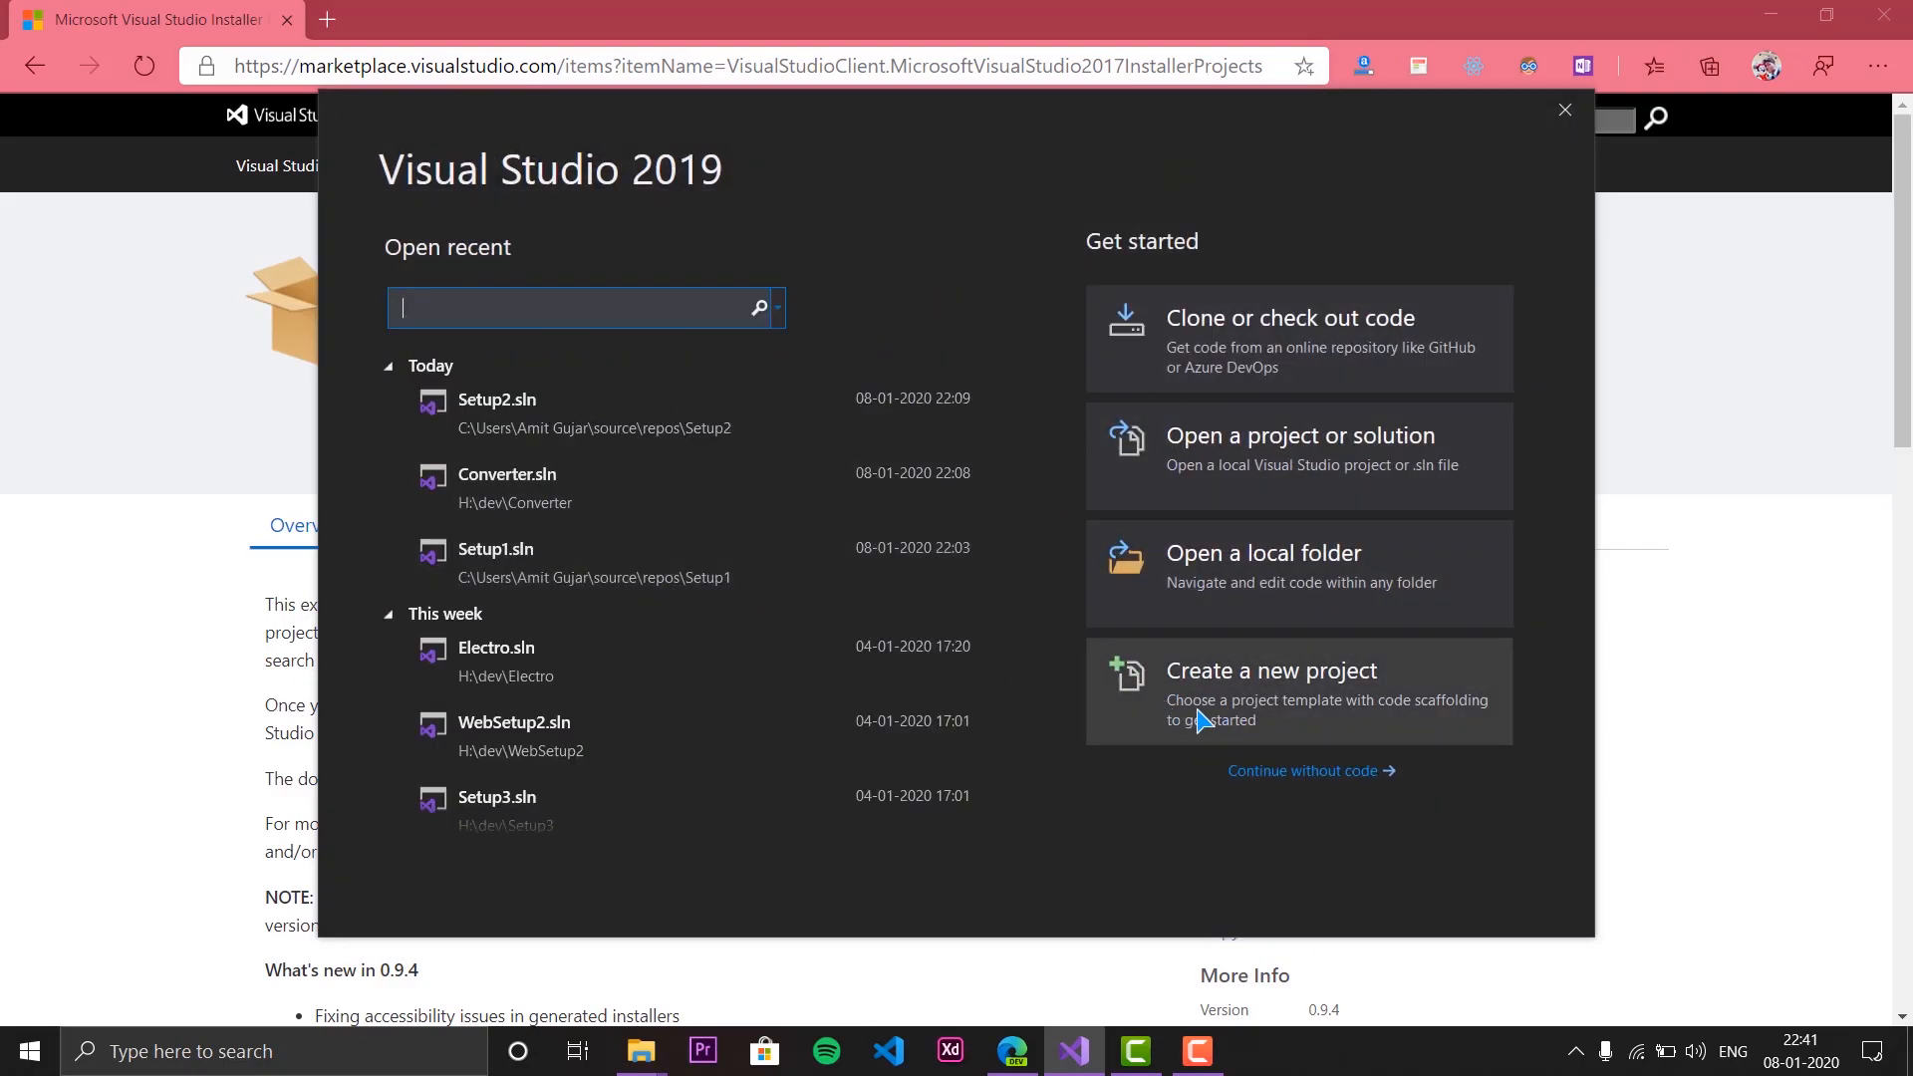
left_click(1295, 678)
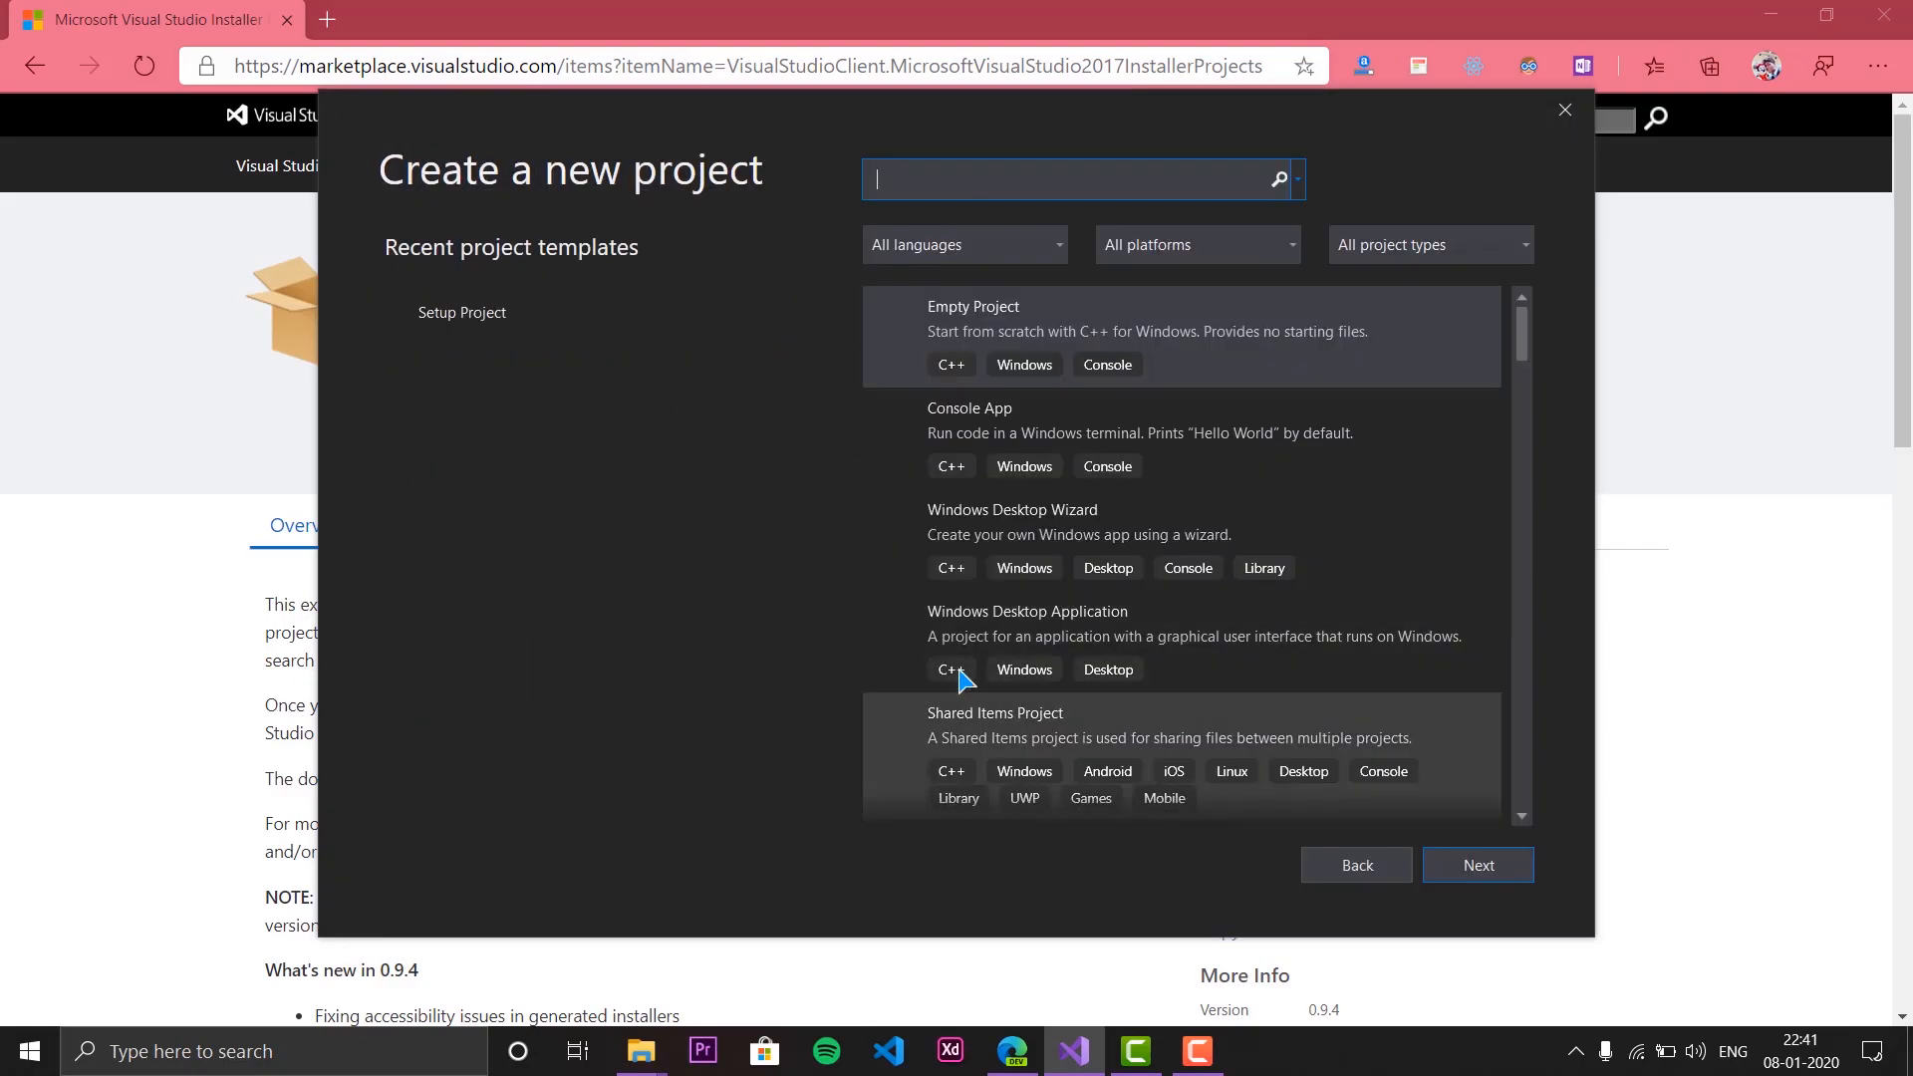
scroll(1247, 399, "down", 15)
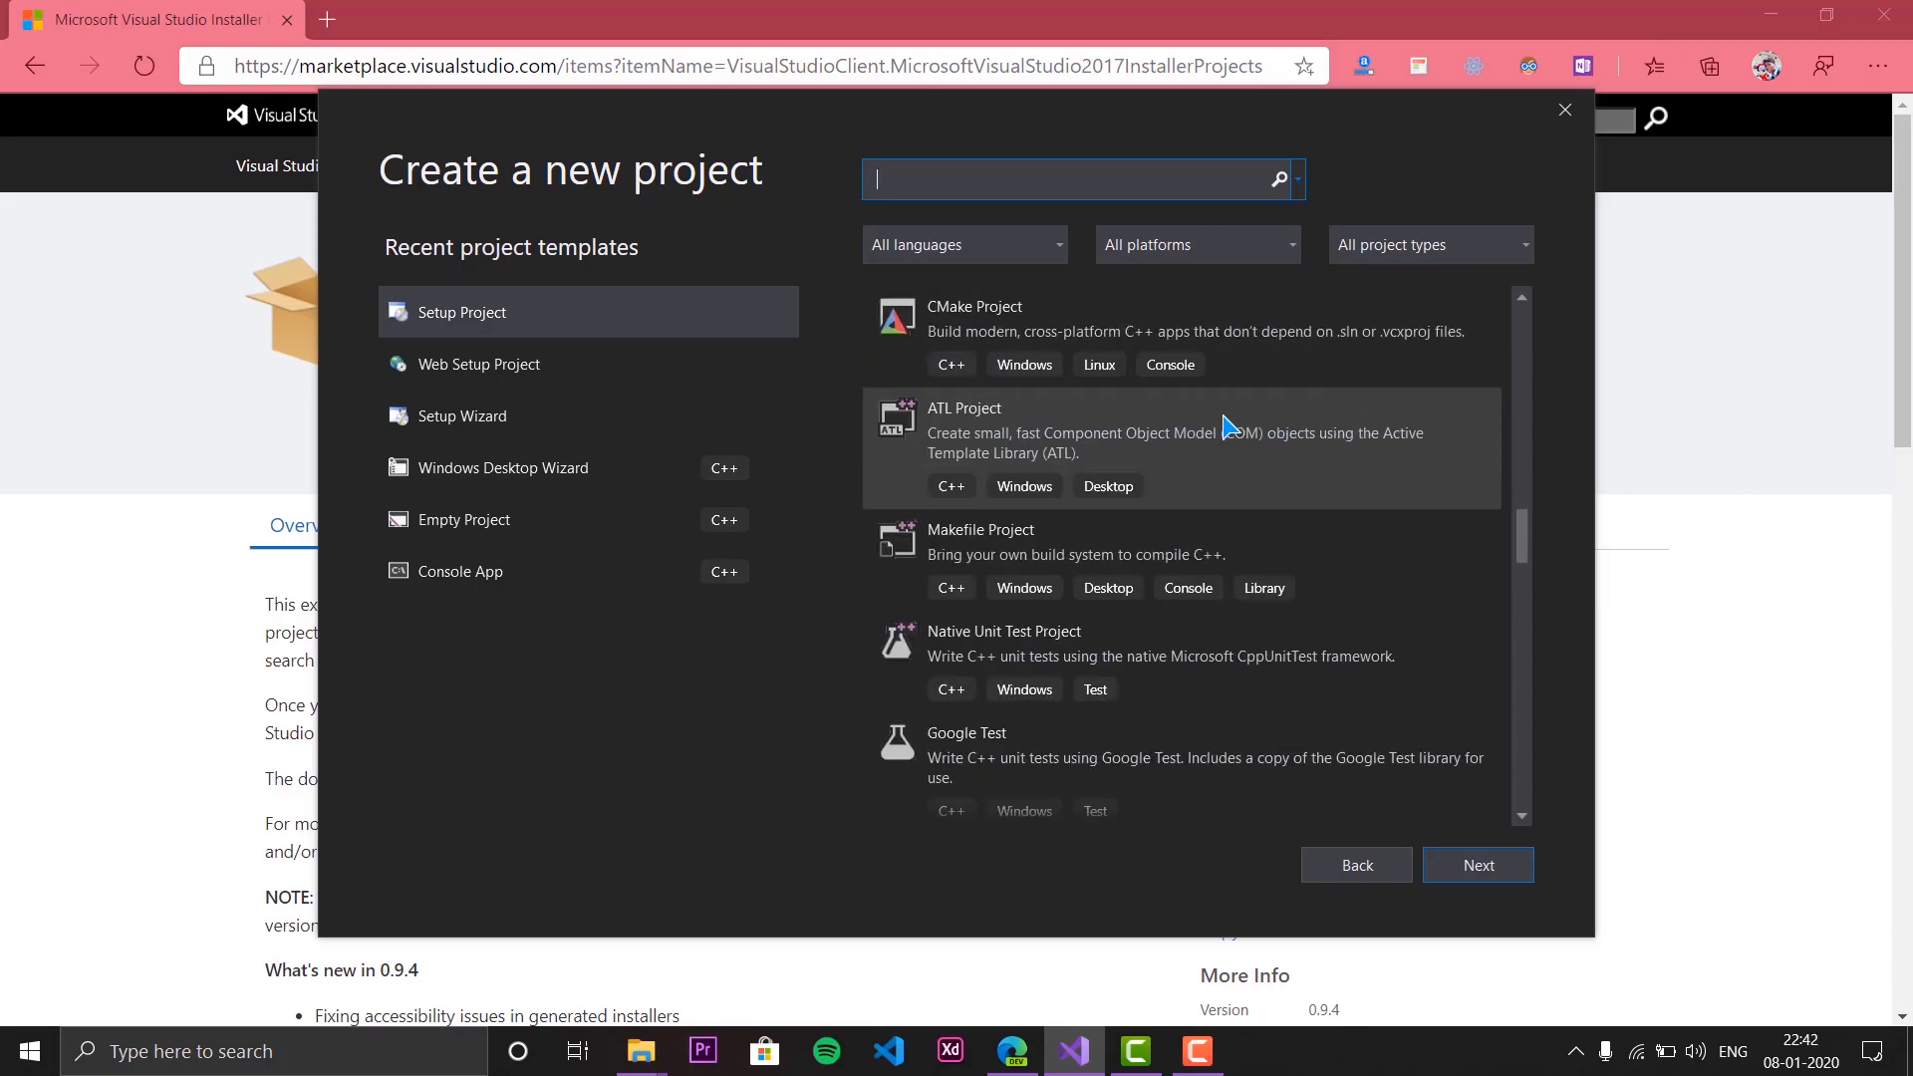
scroll(1230, 426, "down", 10)
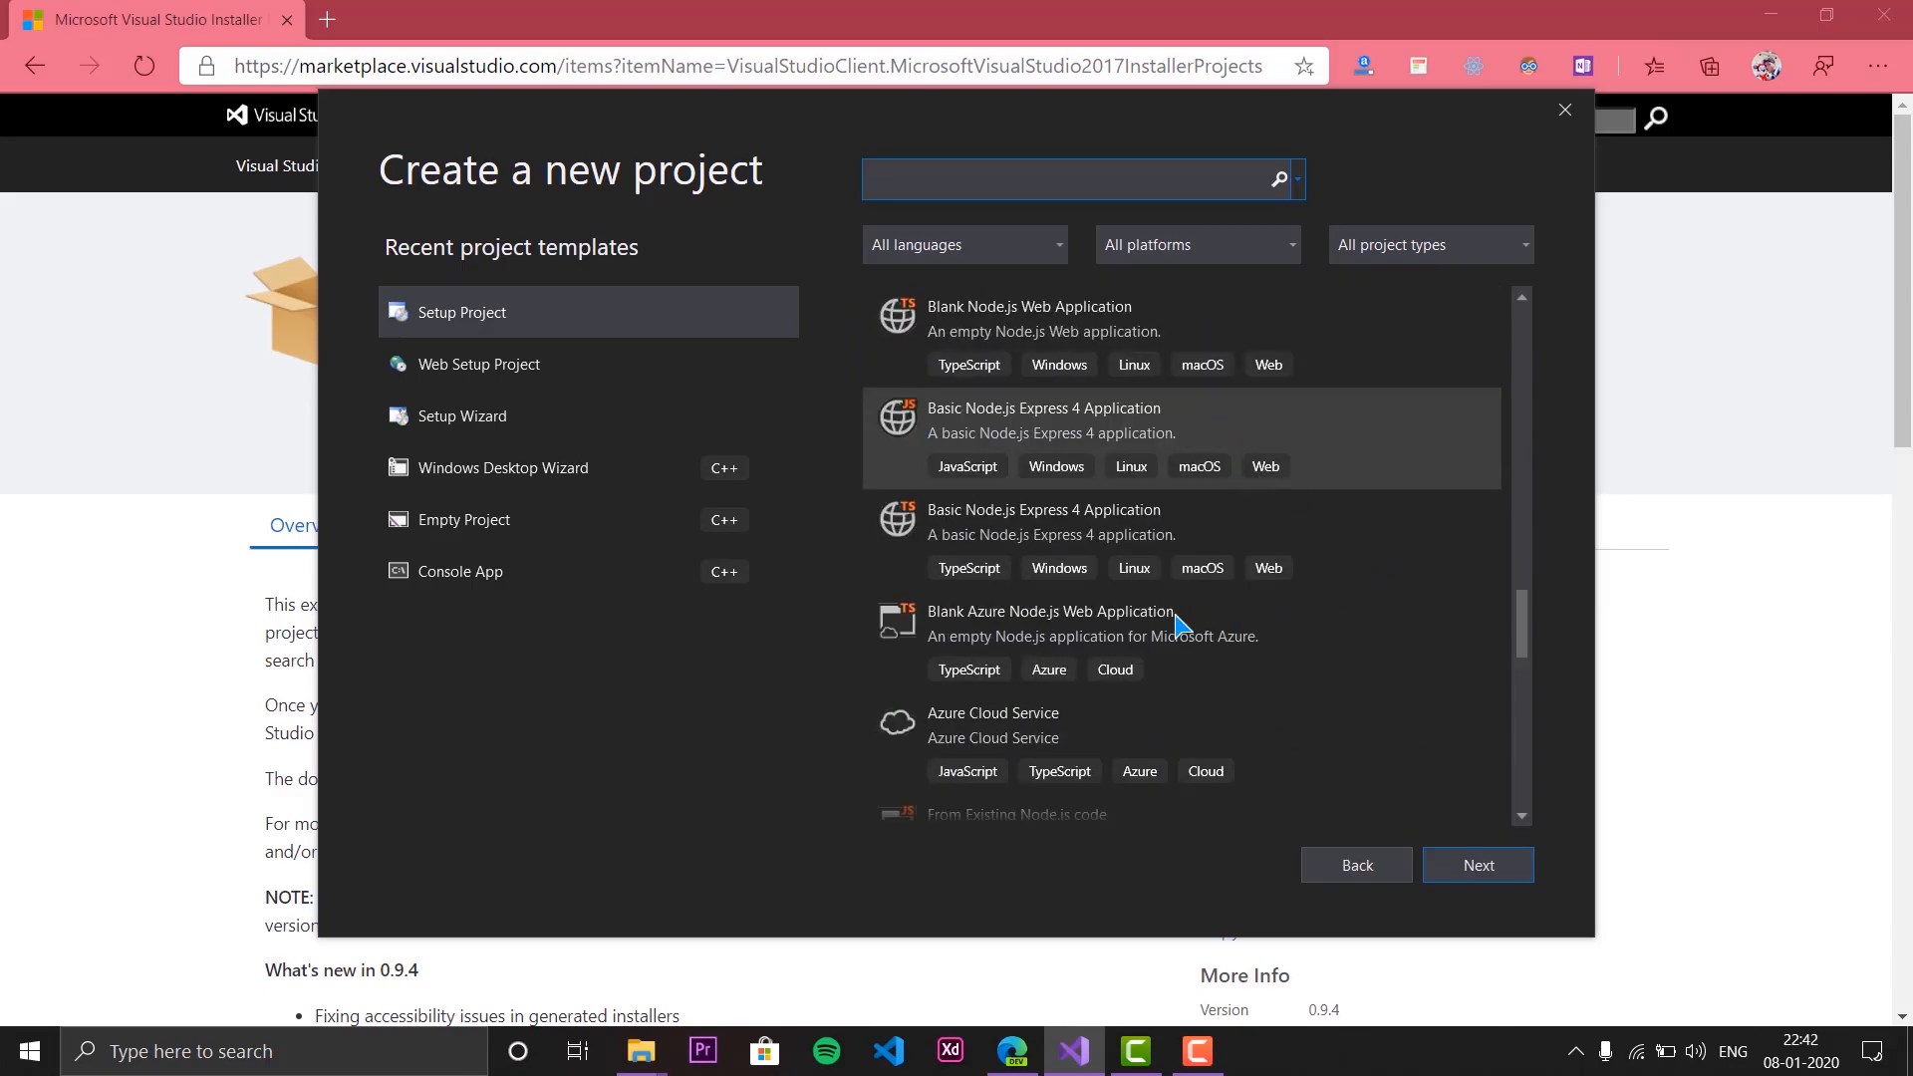
scroll(1186, 628, "down", 3)
scroll(1261, 622, "down", 3)
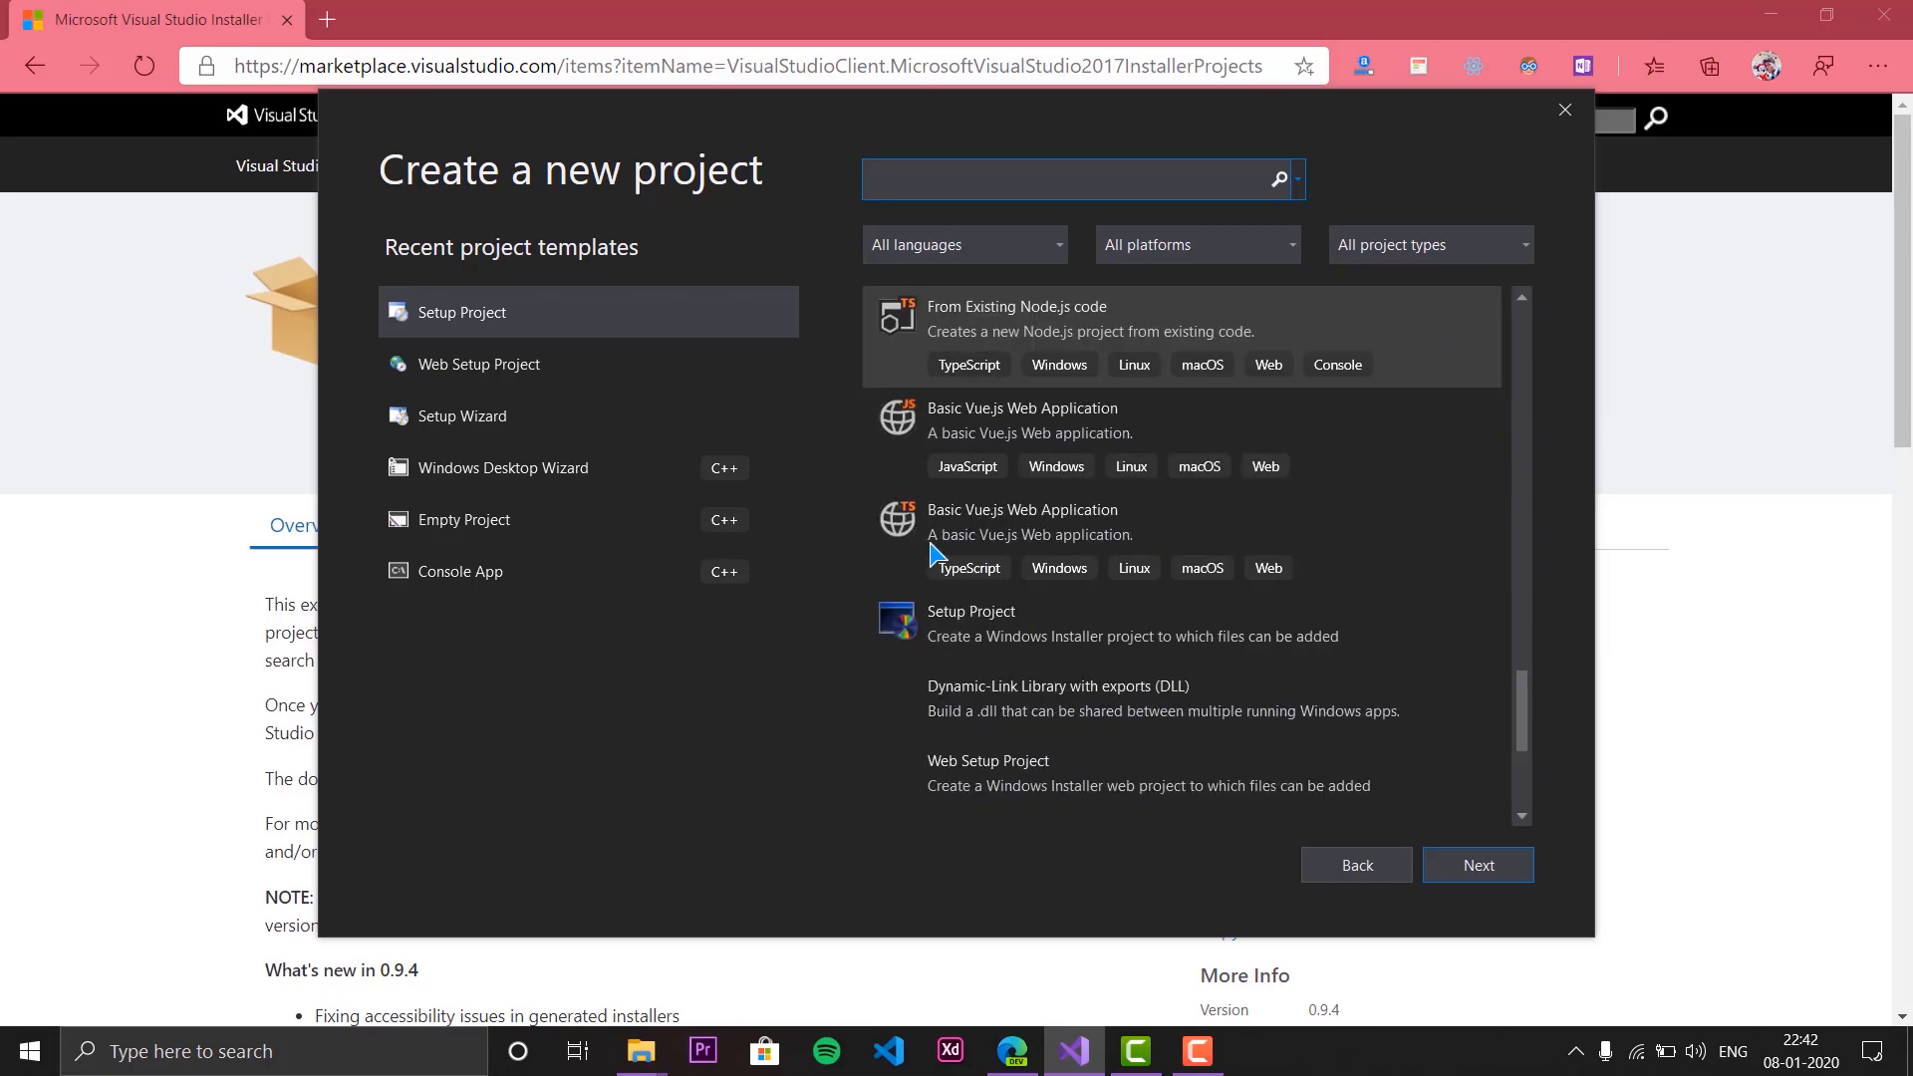
left_click(894, 630)
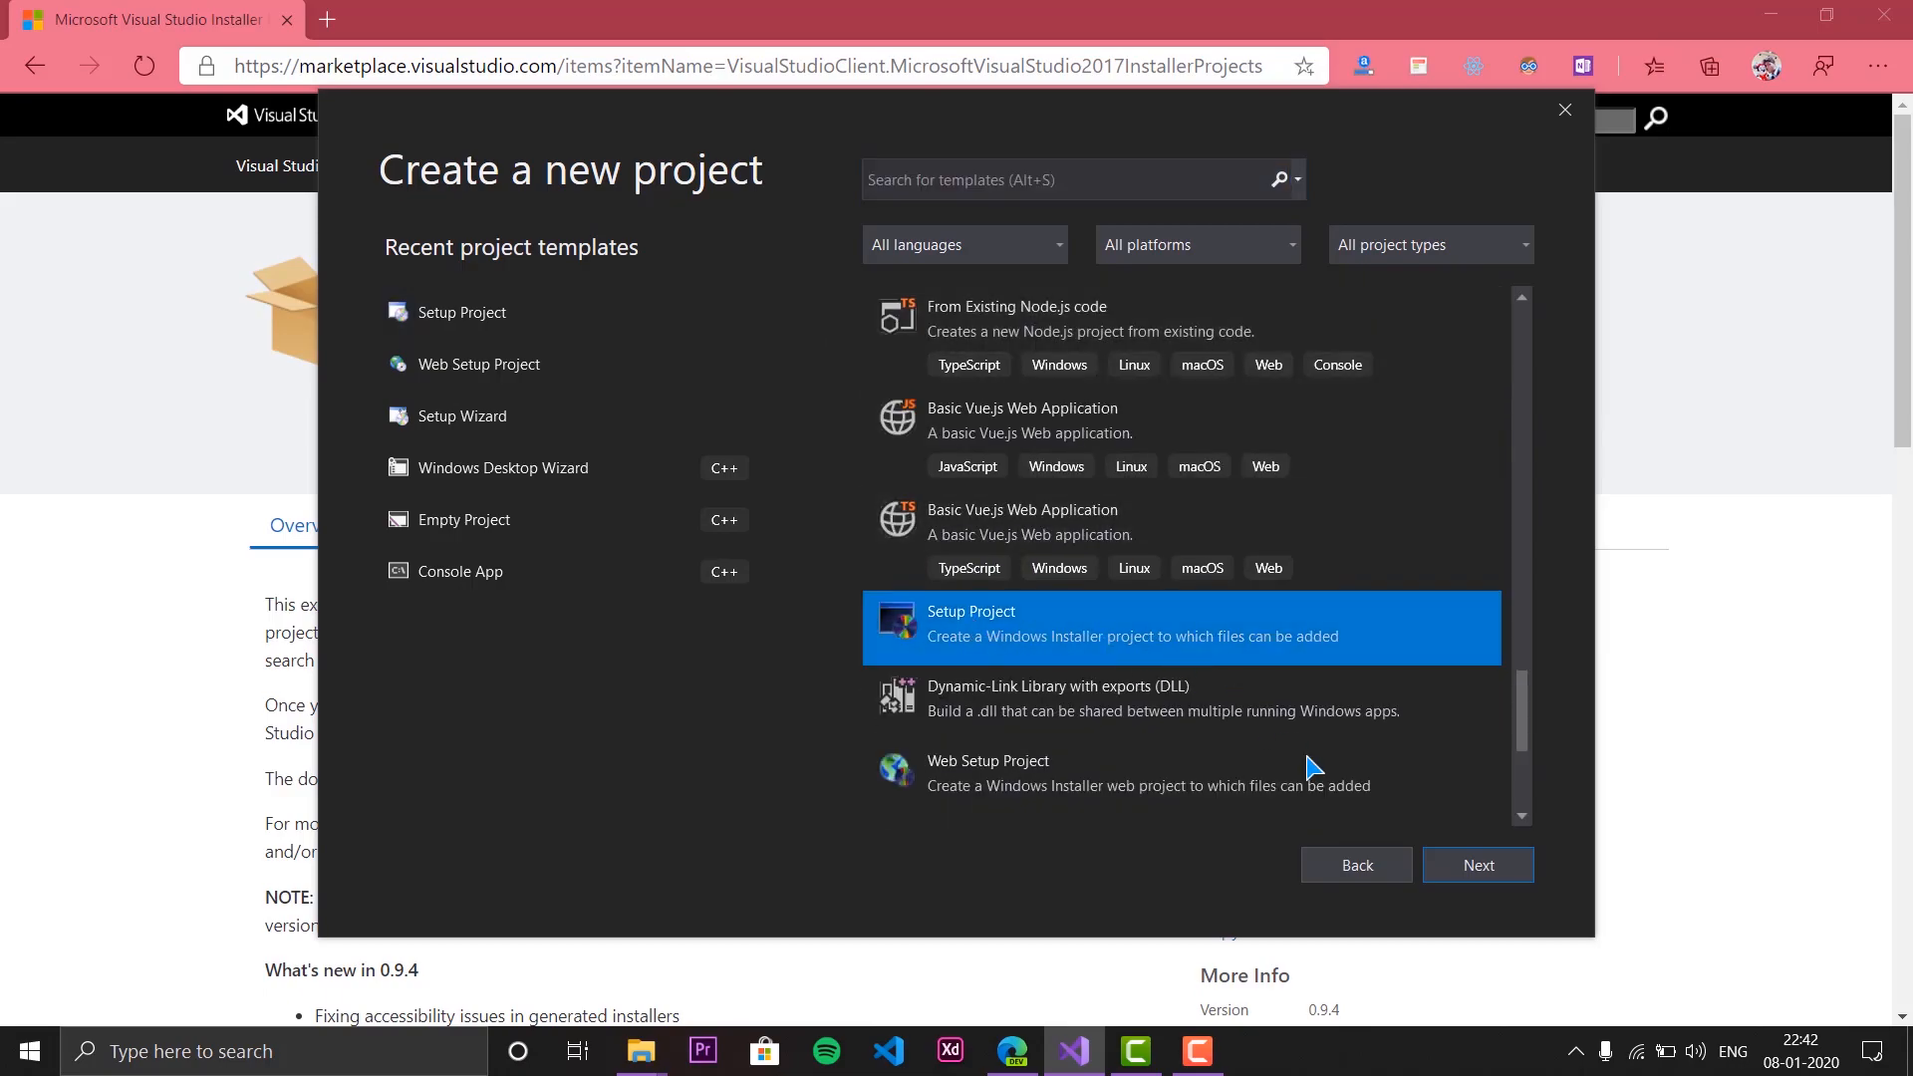
left_click(1479, 866)
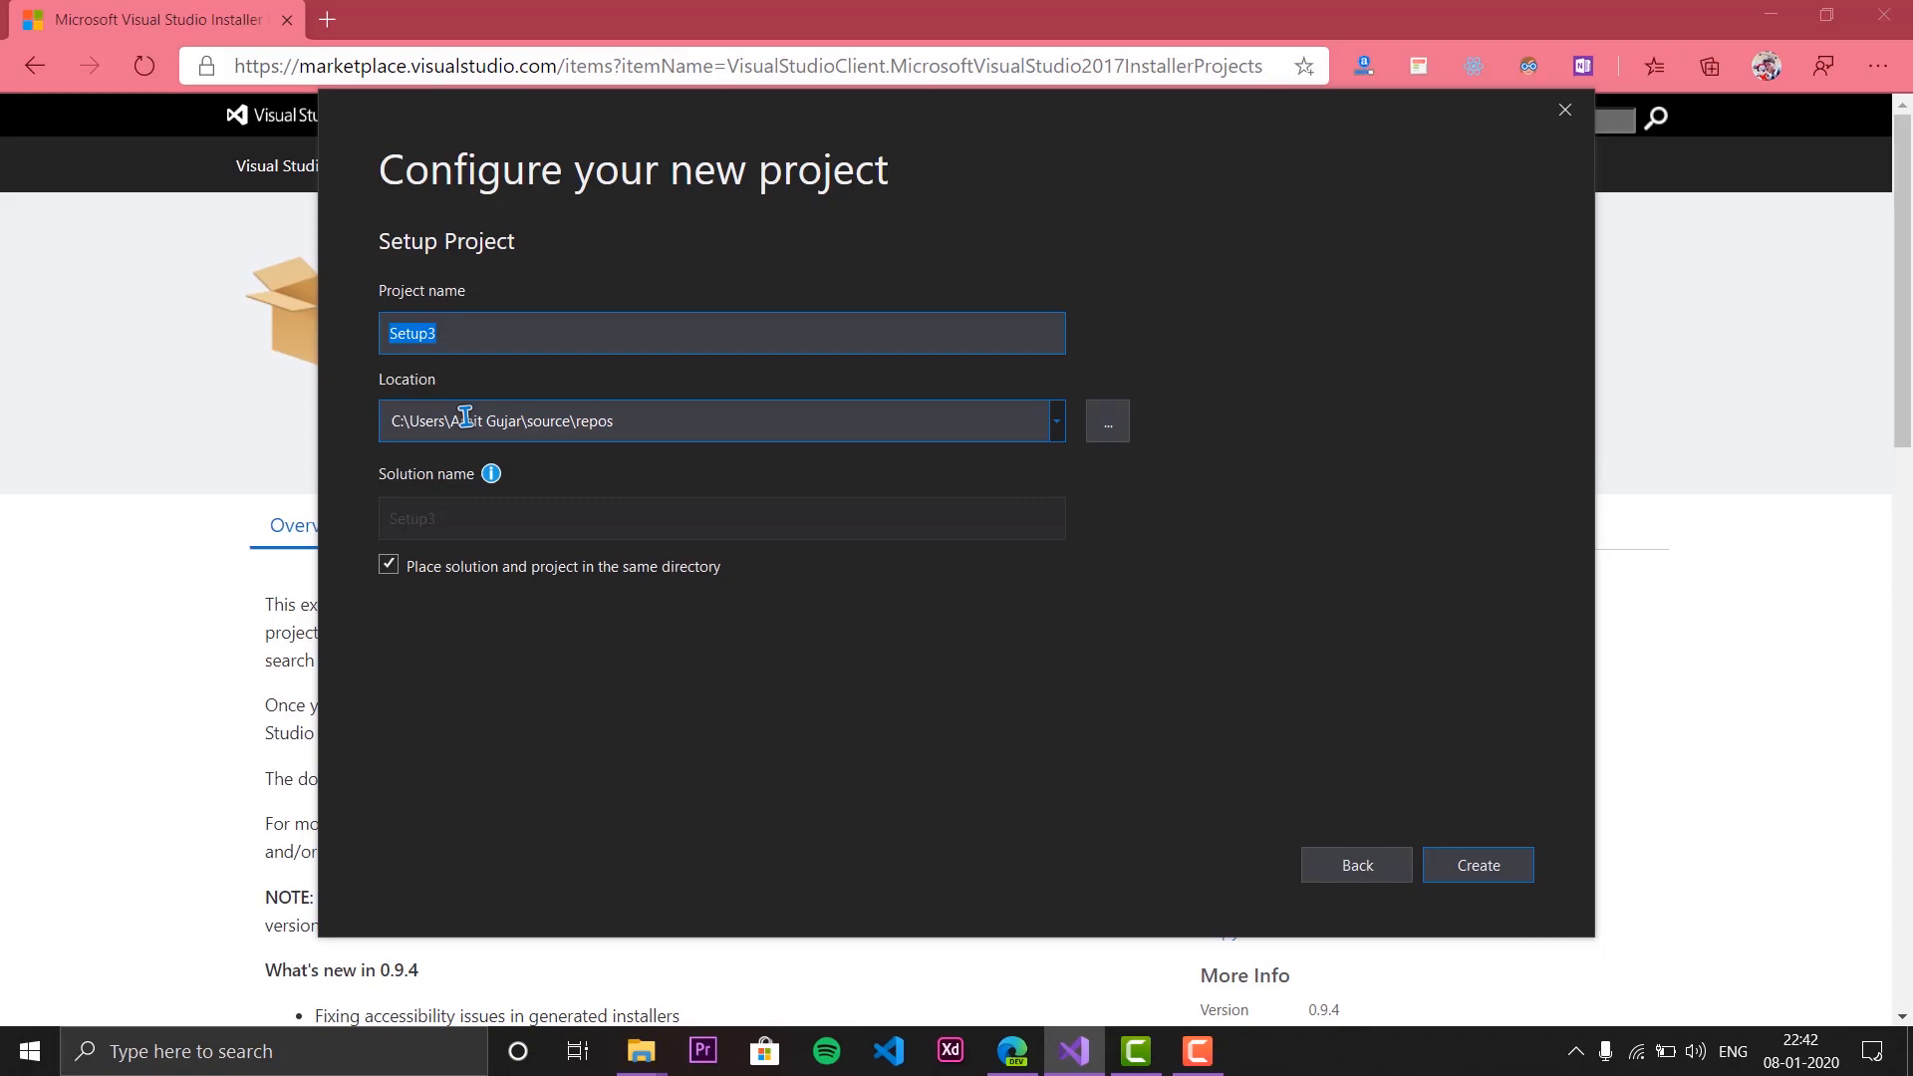
Name the setup project Converter and create it in the default location.
type("Con")
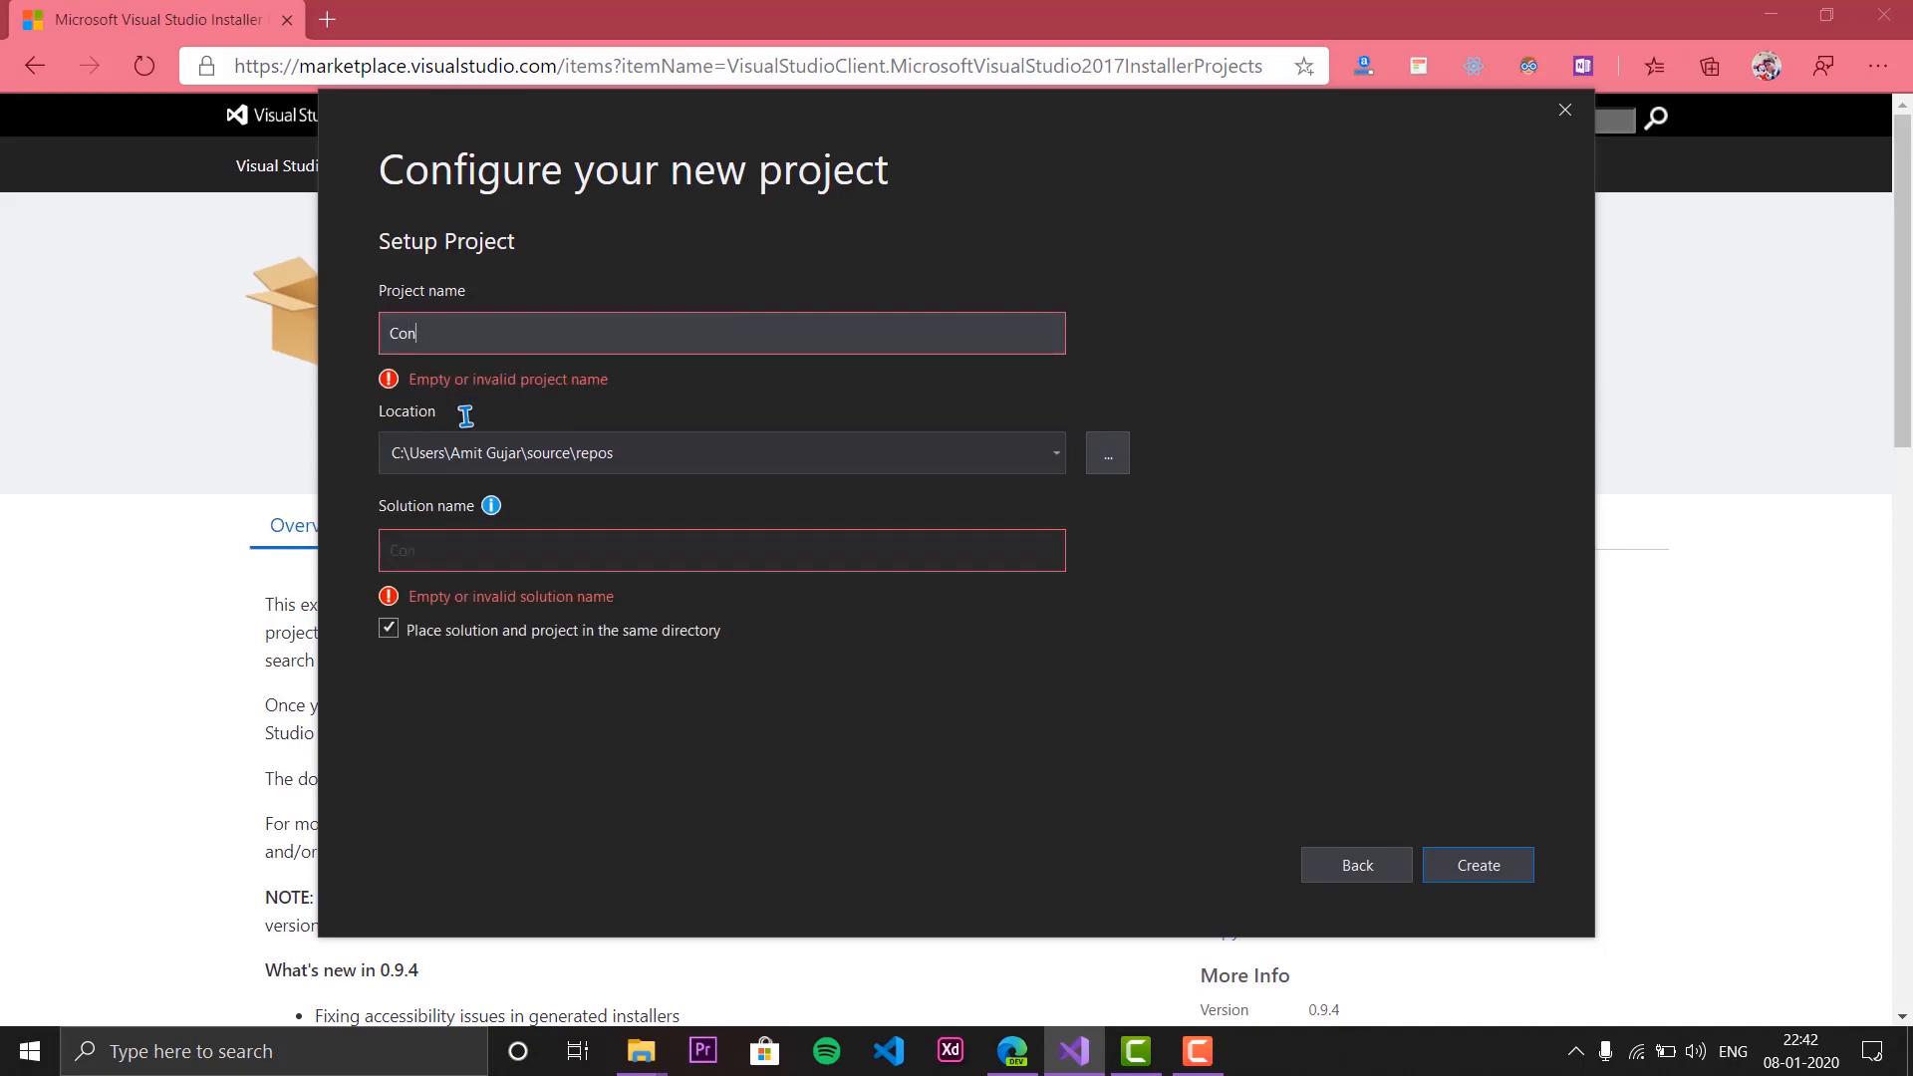
type("verter")
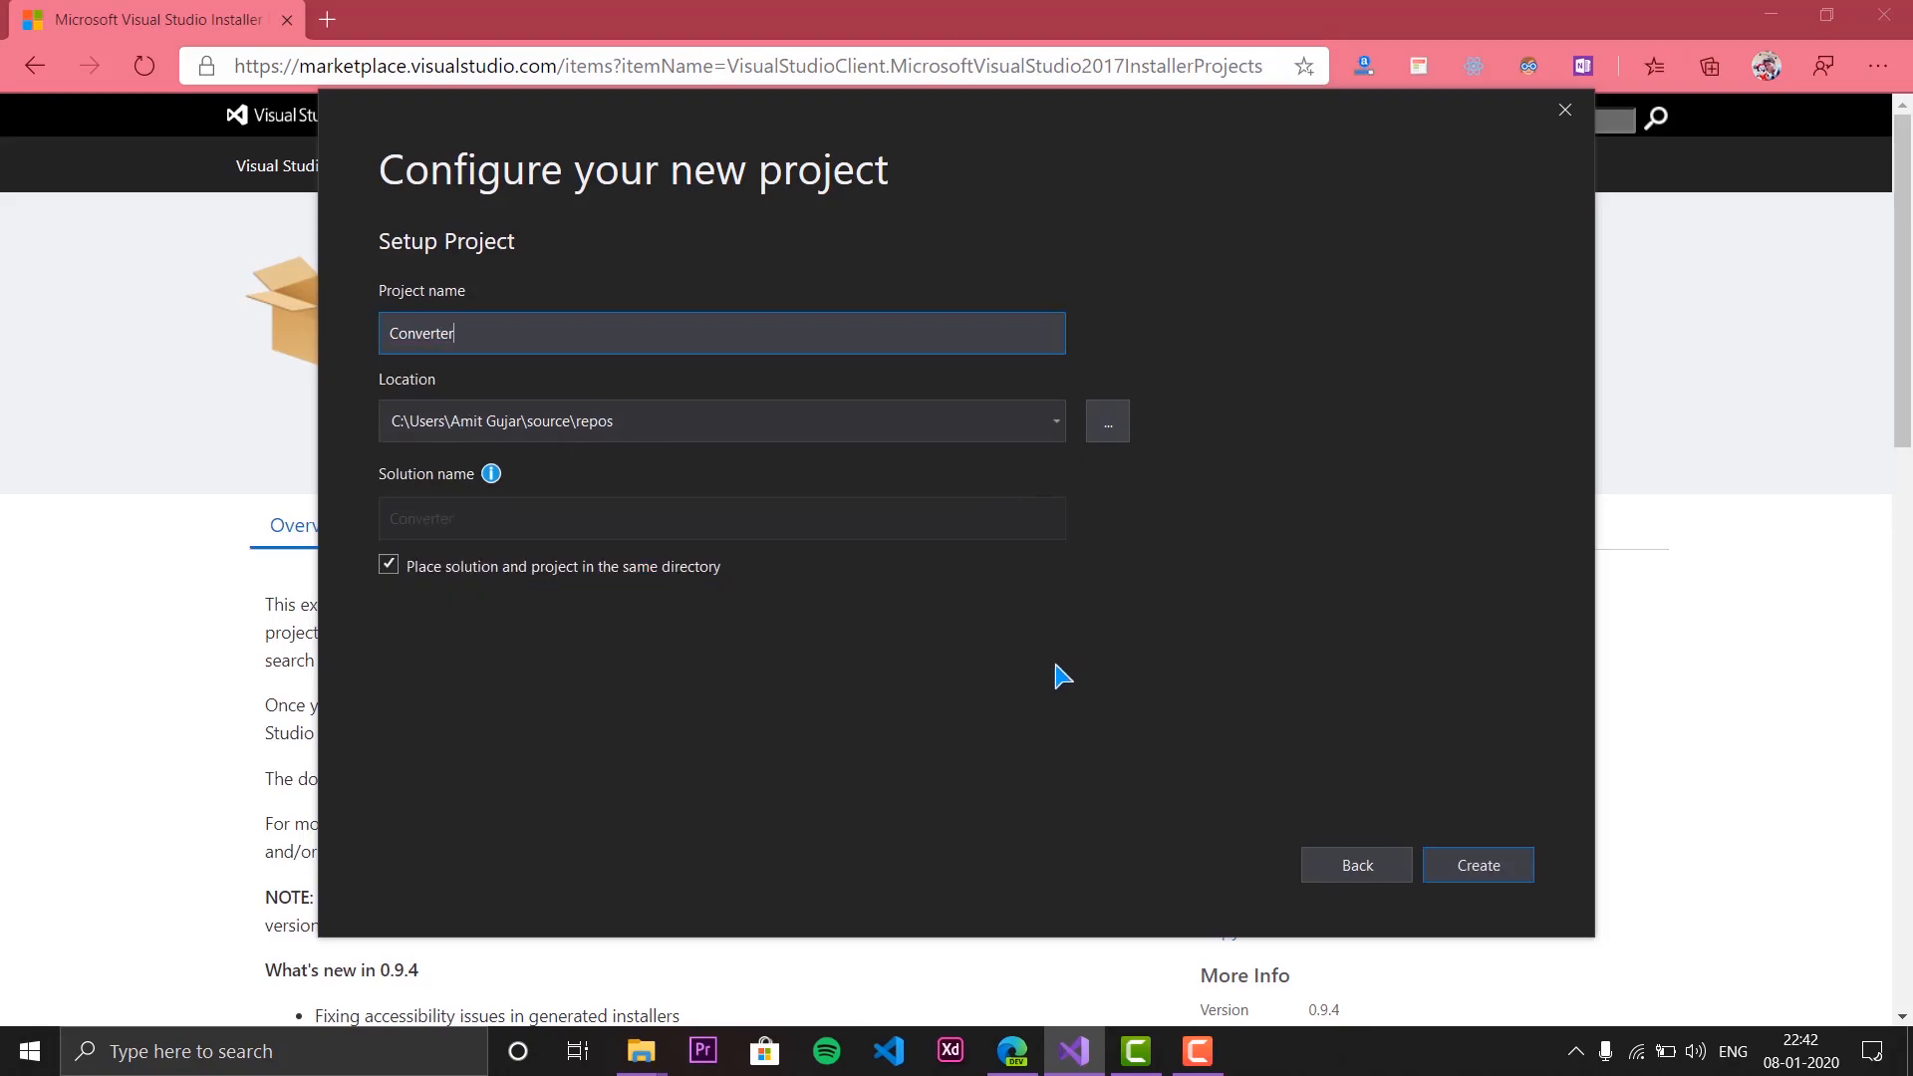
left_click(1477, 865)
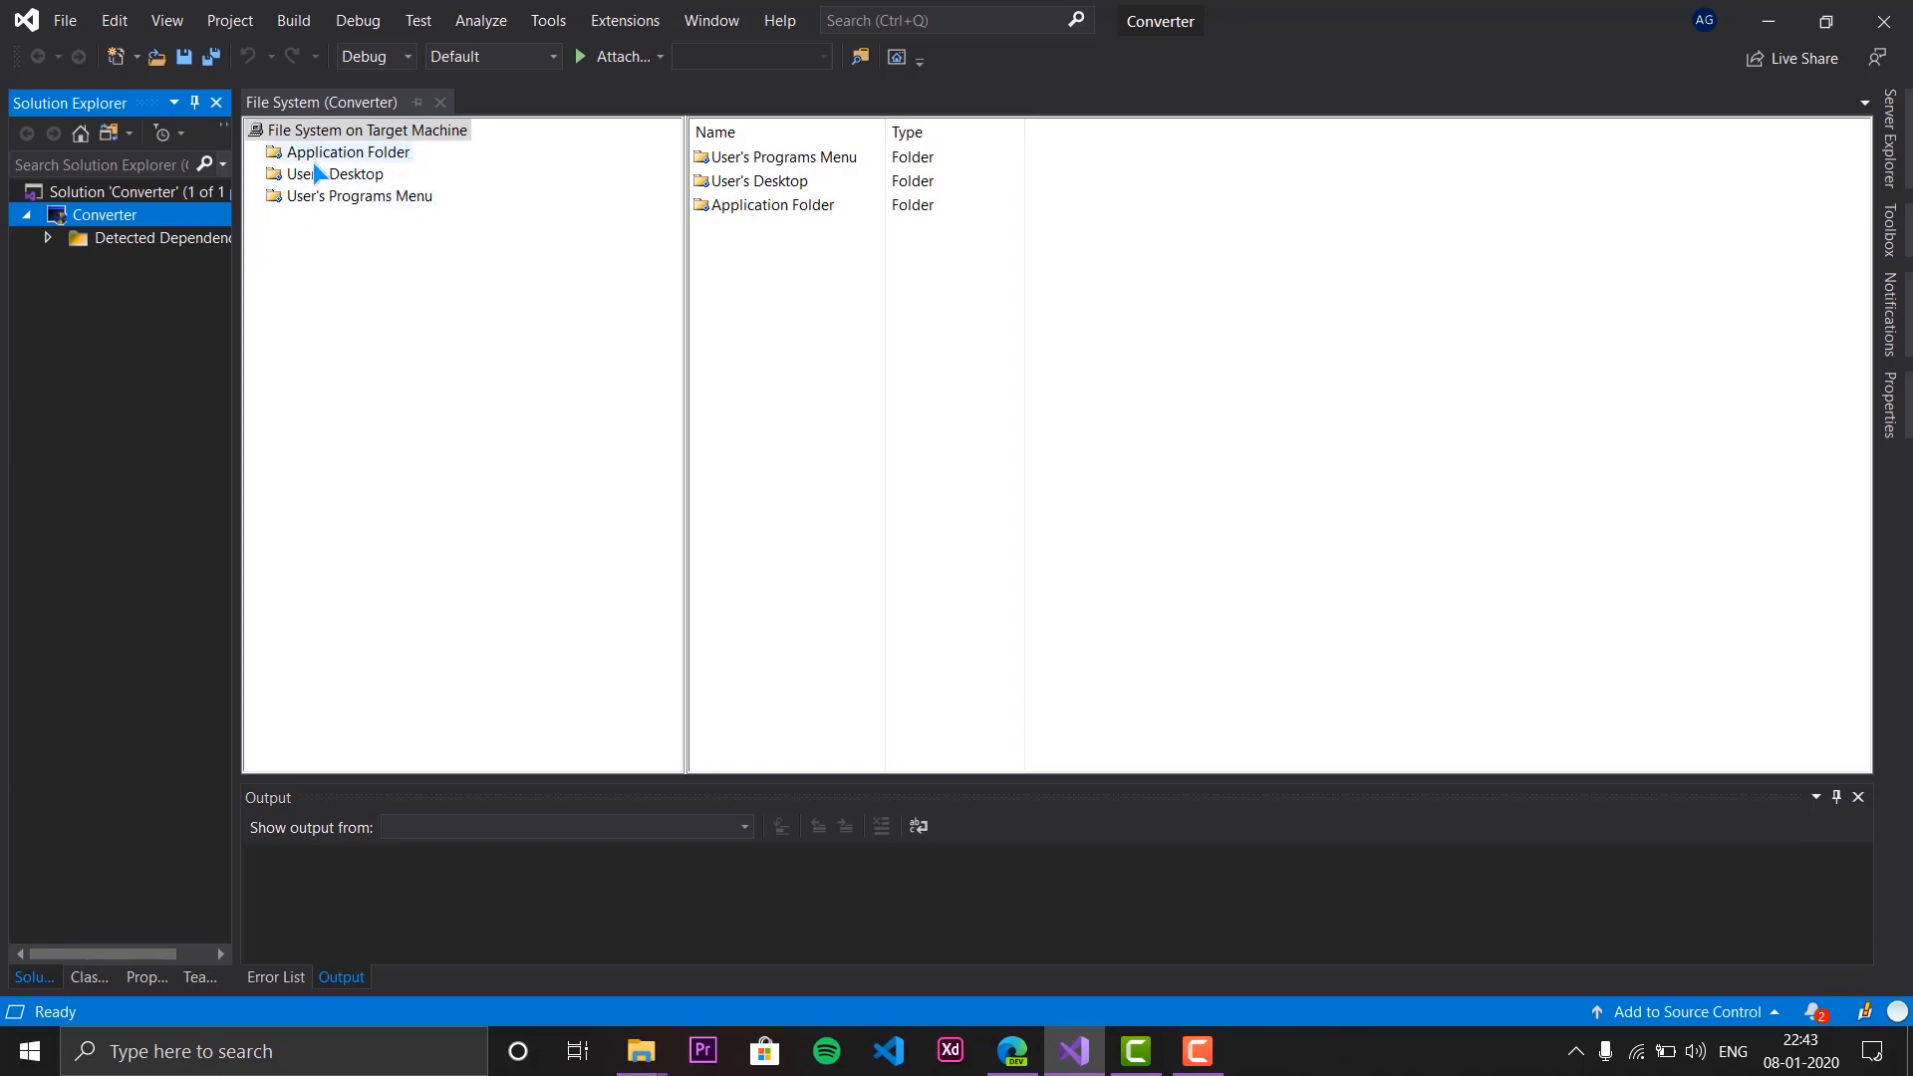
Select the Application Folder on the target machine and open the packaged ElectroConverter-win32-x64 folder in File Explorer.
left_click(379, 160)
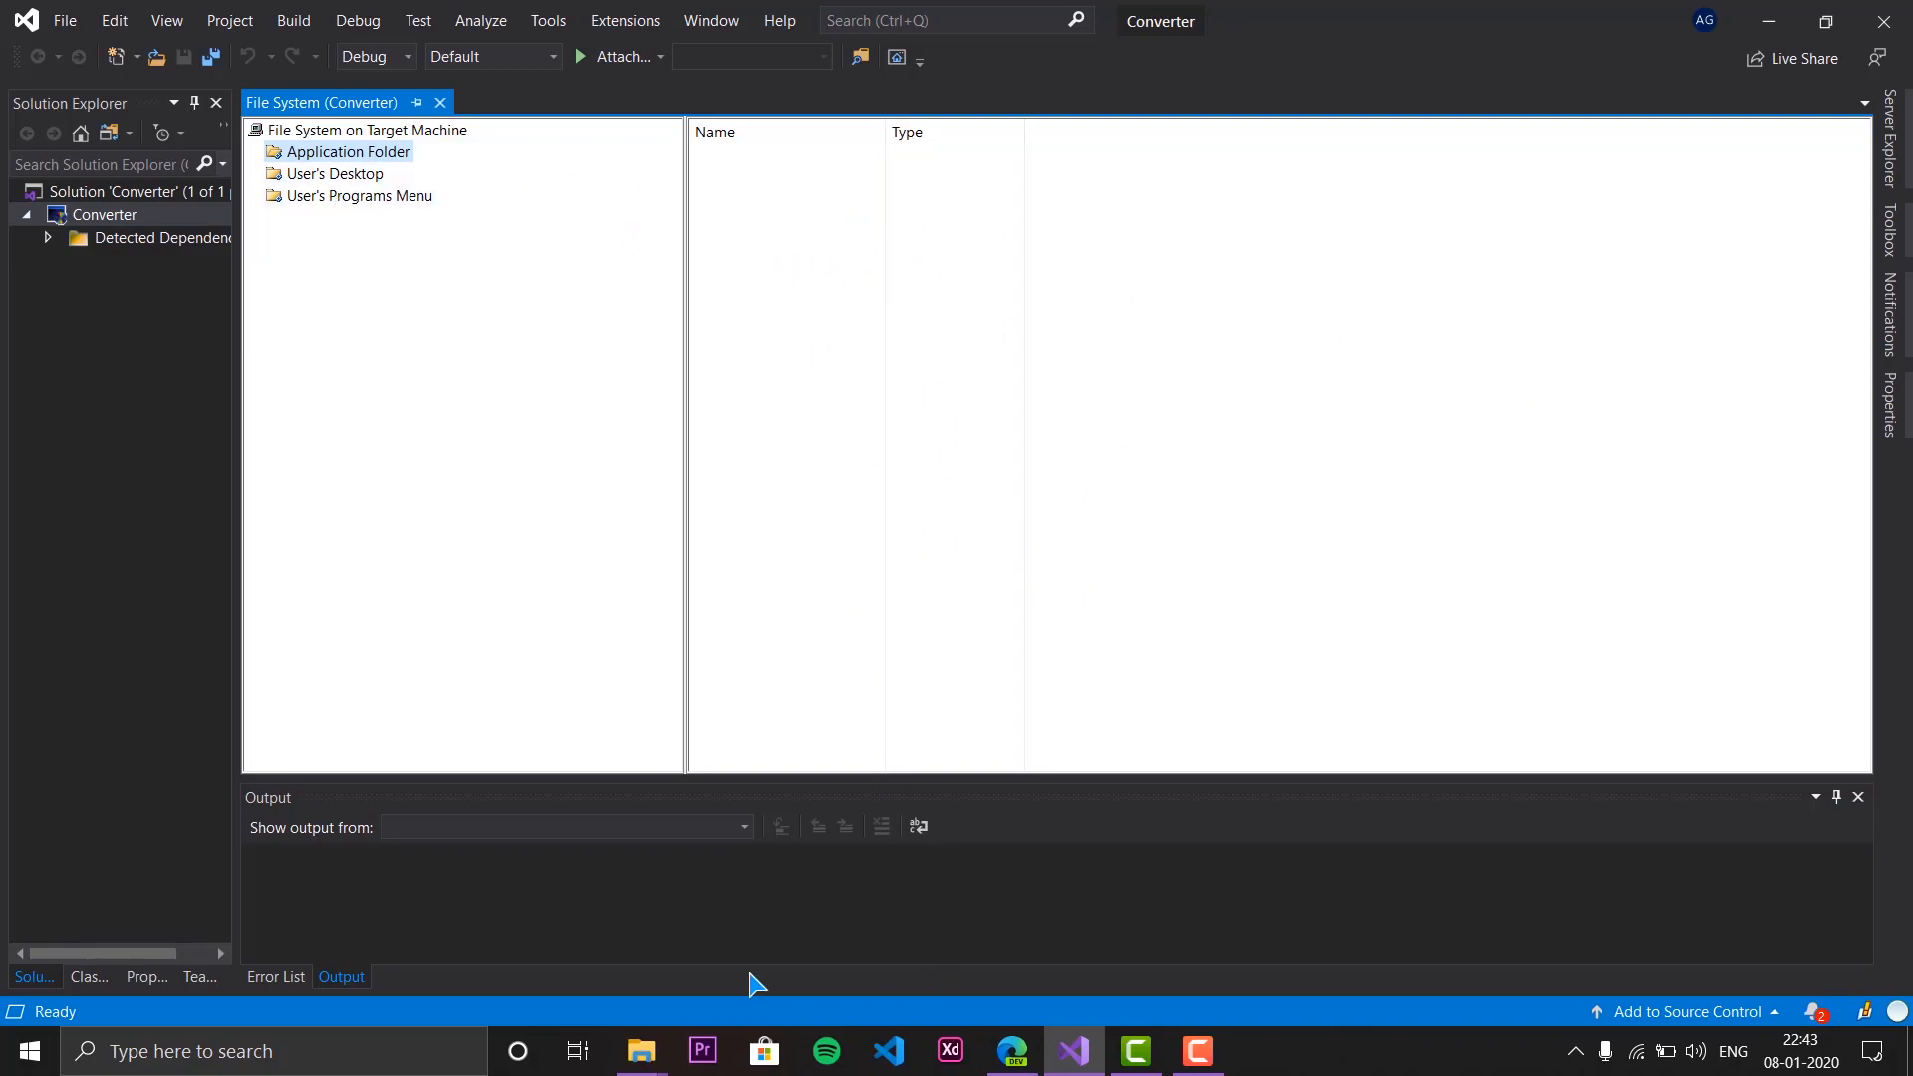
mouse_move(640, 1065)
left_click(598, 992)
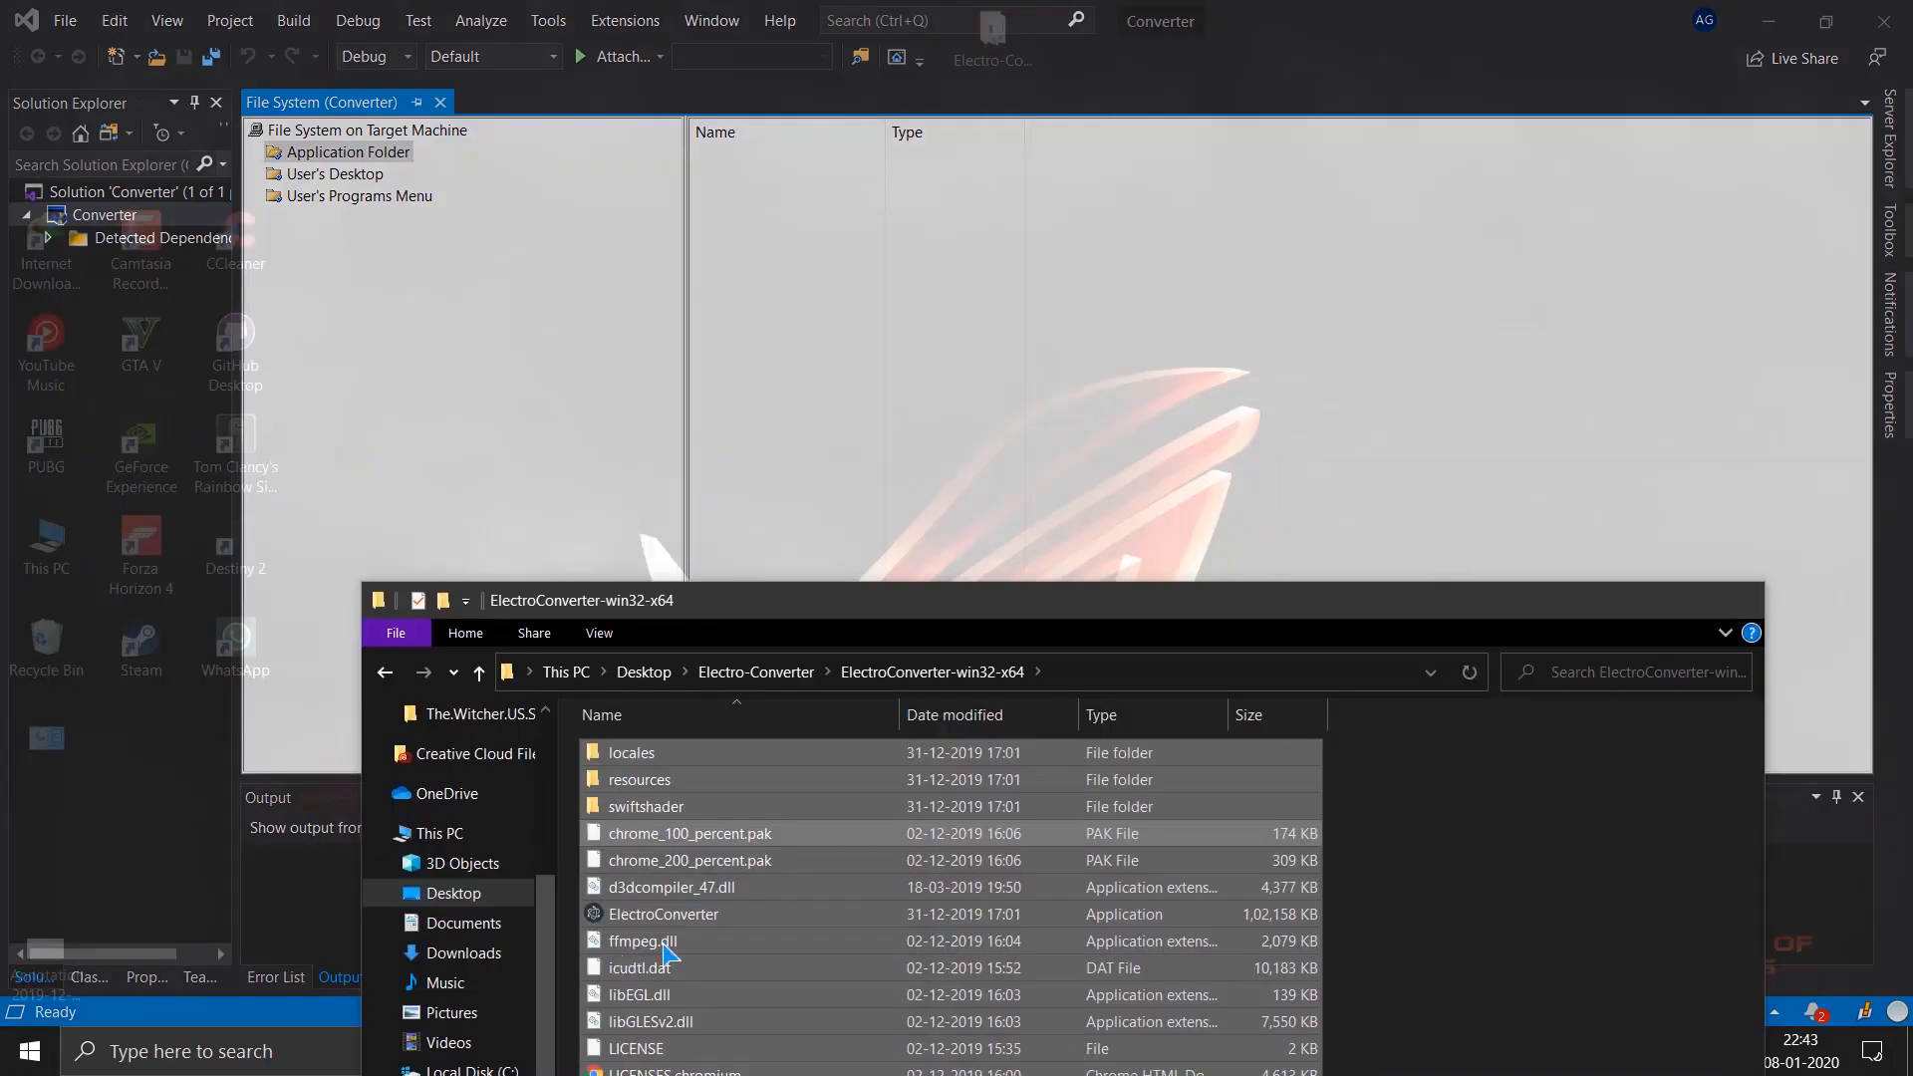
left_click_drag(1097, 610, 917, 153)
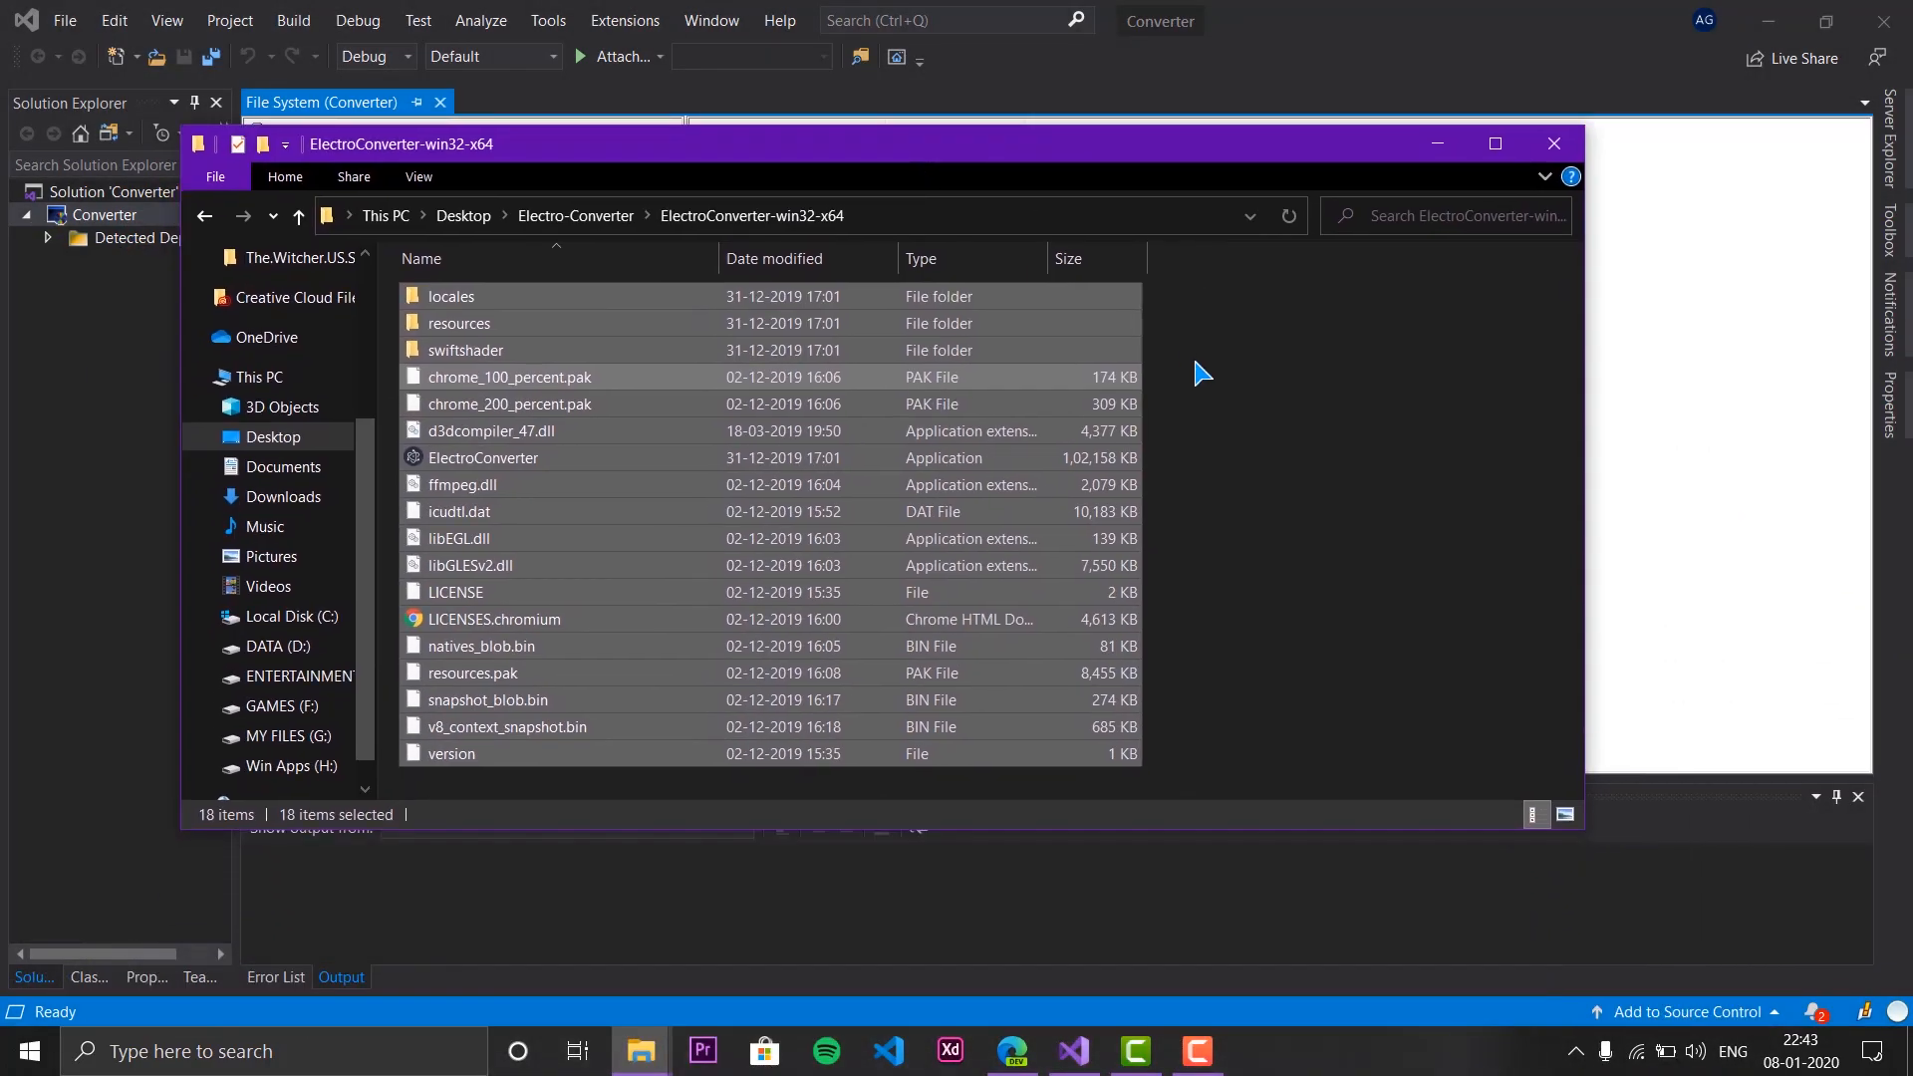
left_click(1303, 419)
key("alt+Up")
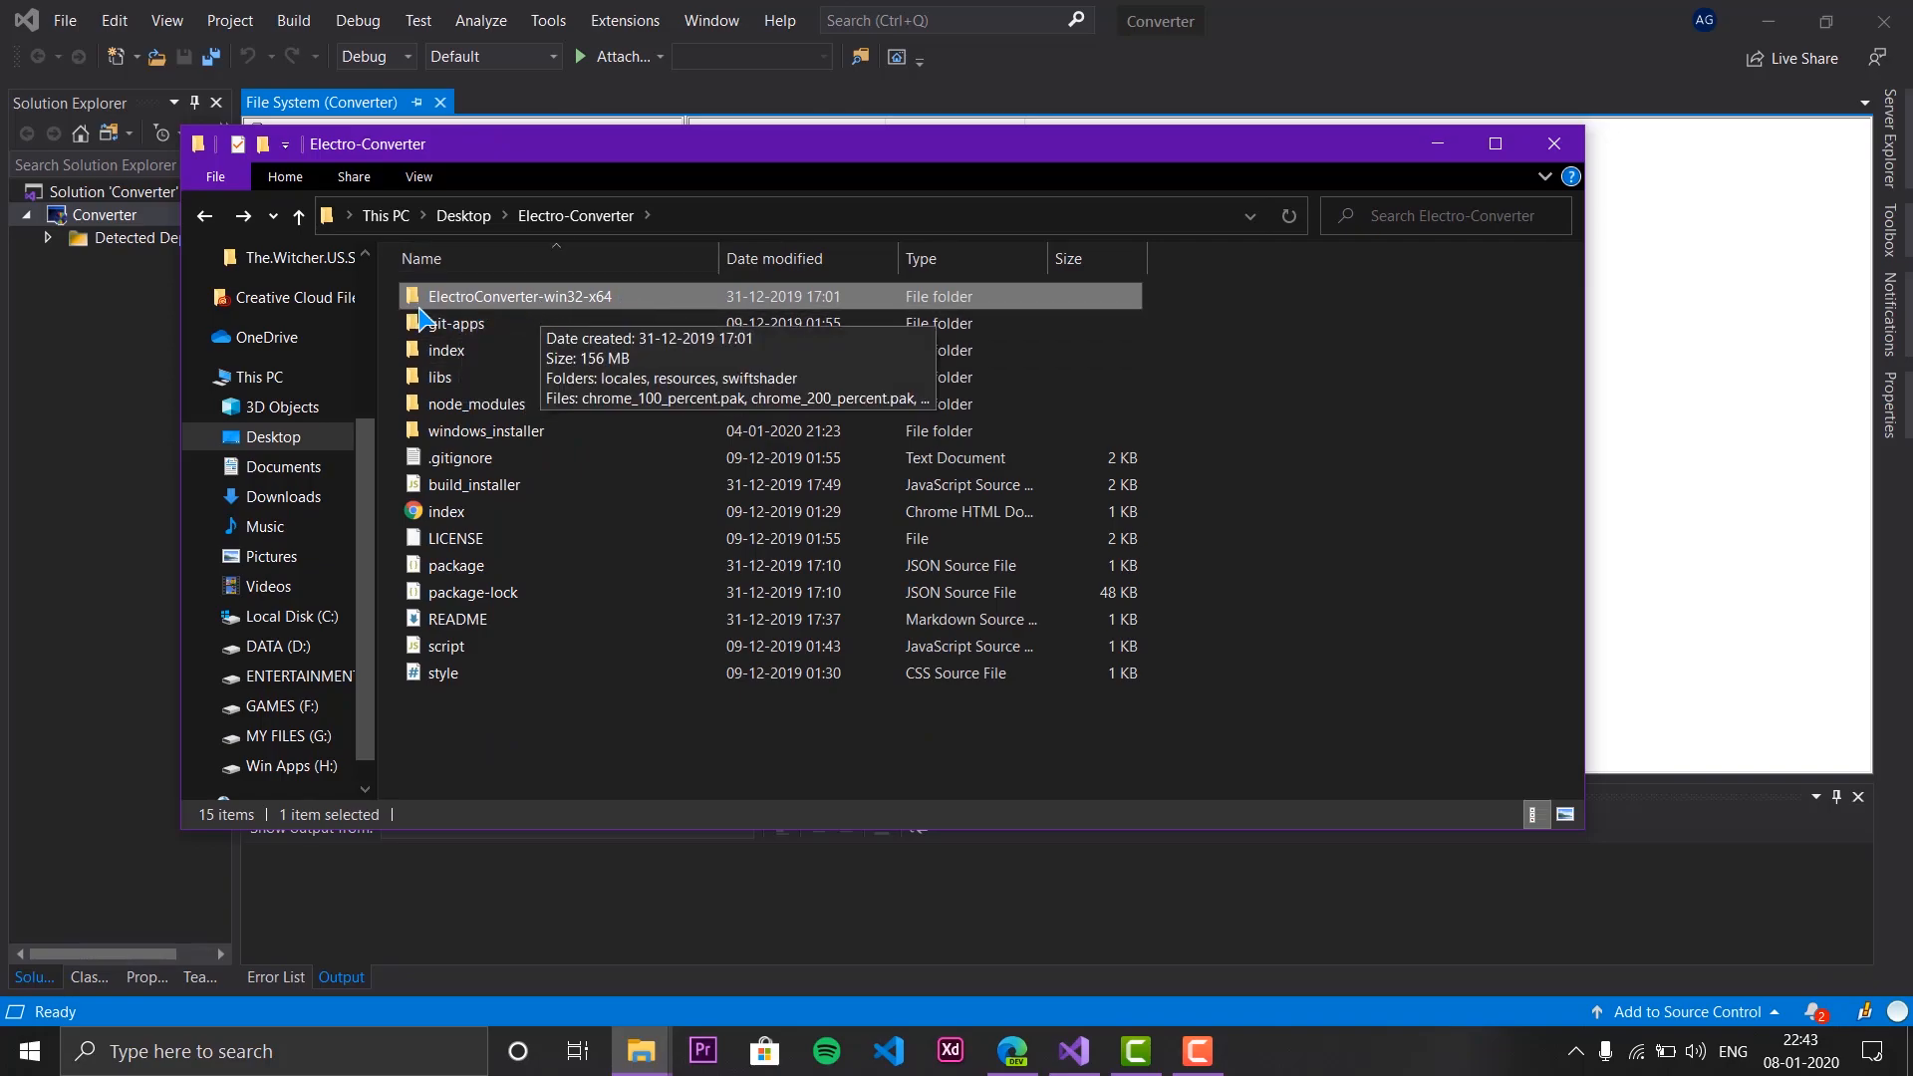
double_click(538, 299)
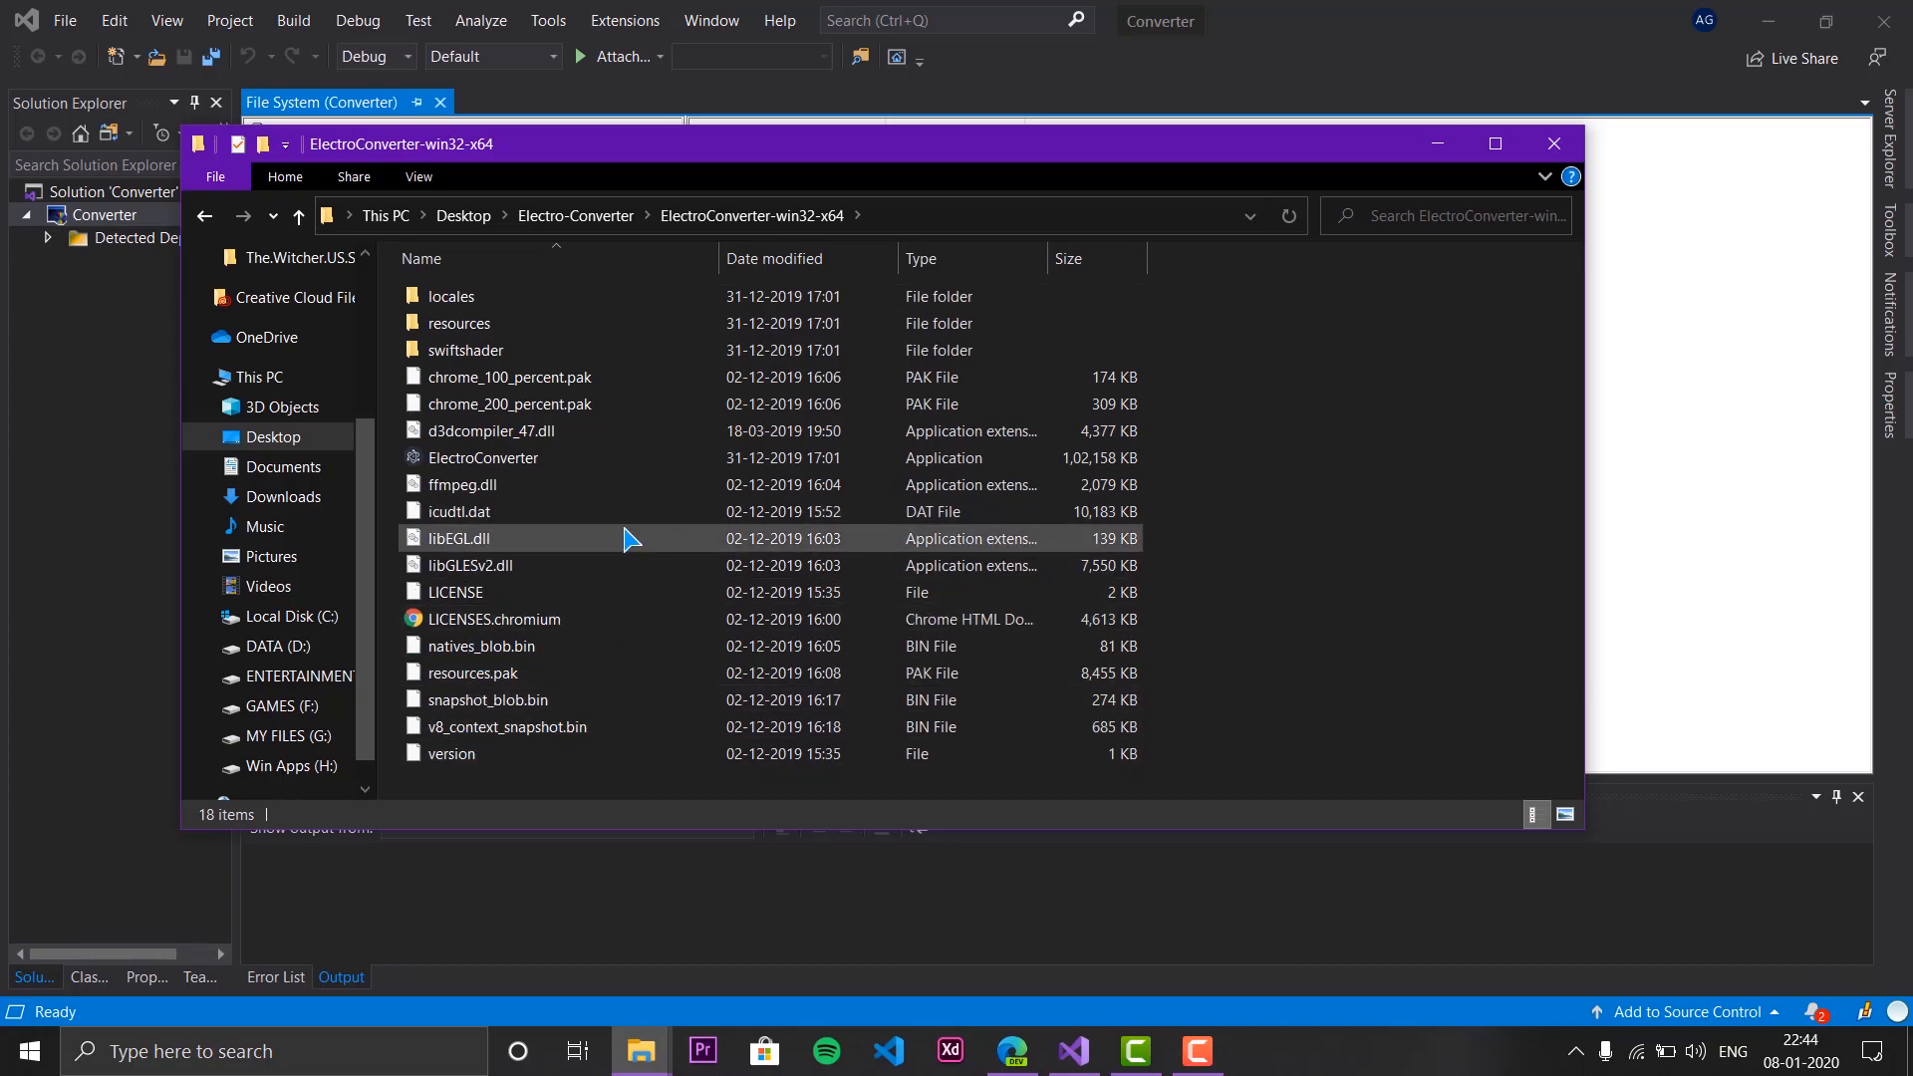
Add all files and folders from ElectroConverter-win32-x64 to the setup project's Application Folder.
mouse_move(625, 538)
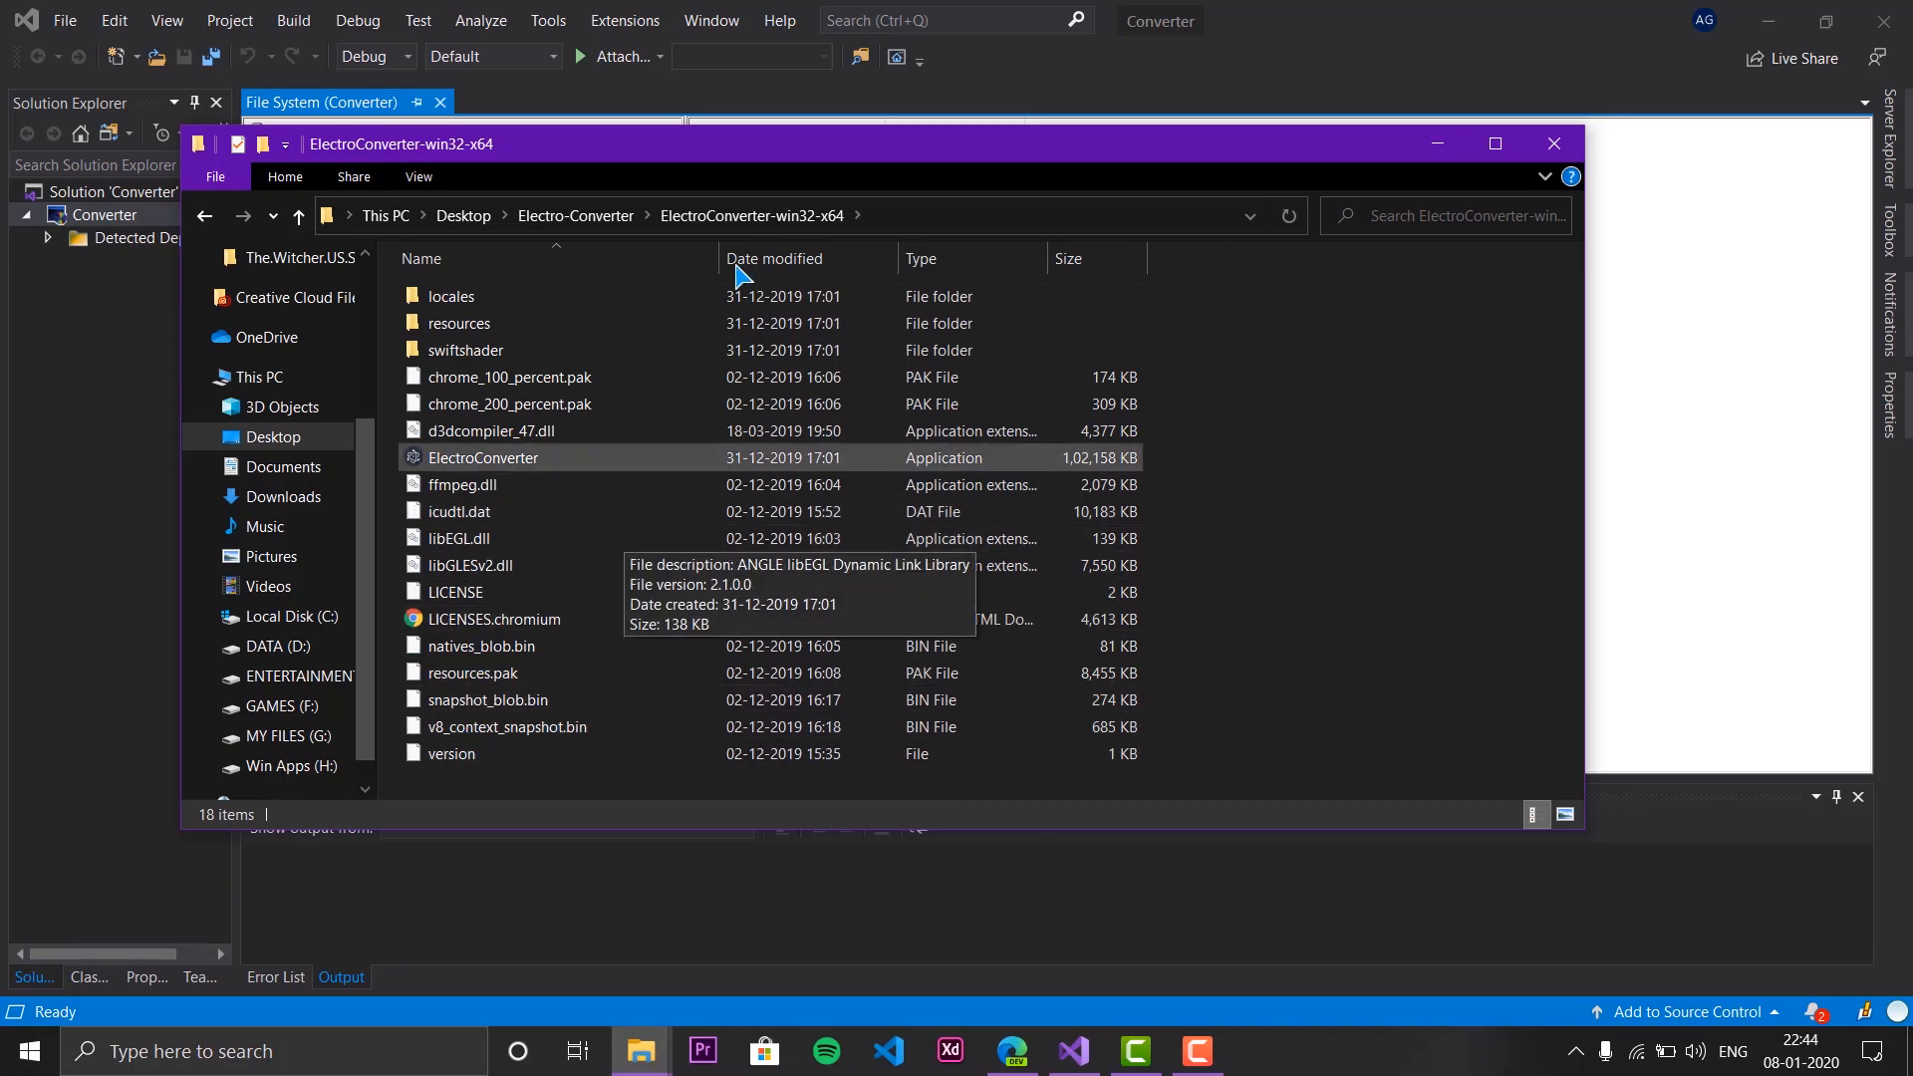
left_click_drag(772, 154, 898, 474)
left_click(673, 530)
key("ctrl+a")
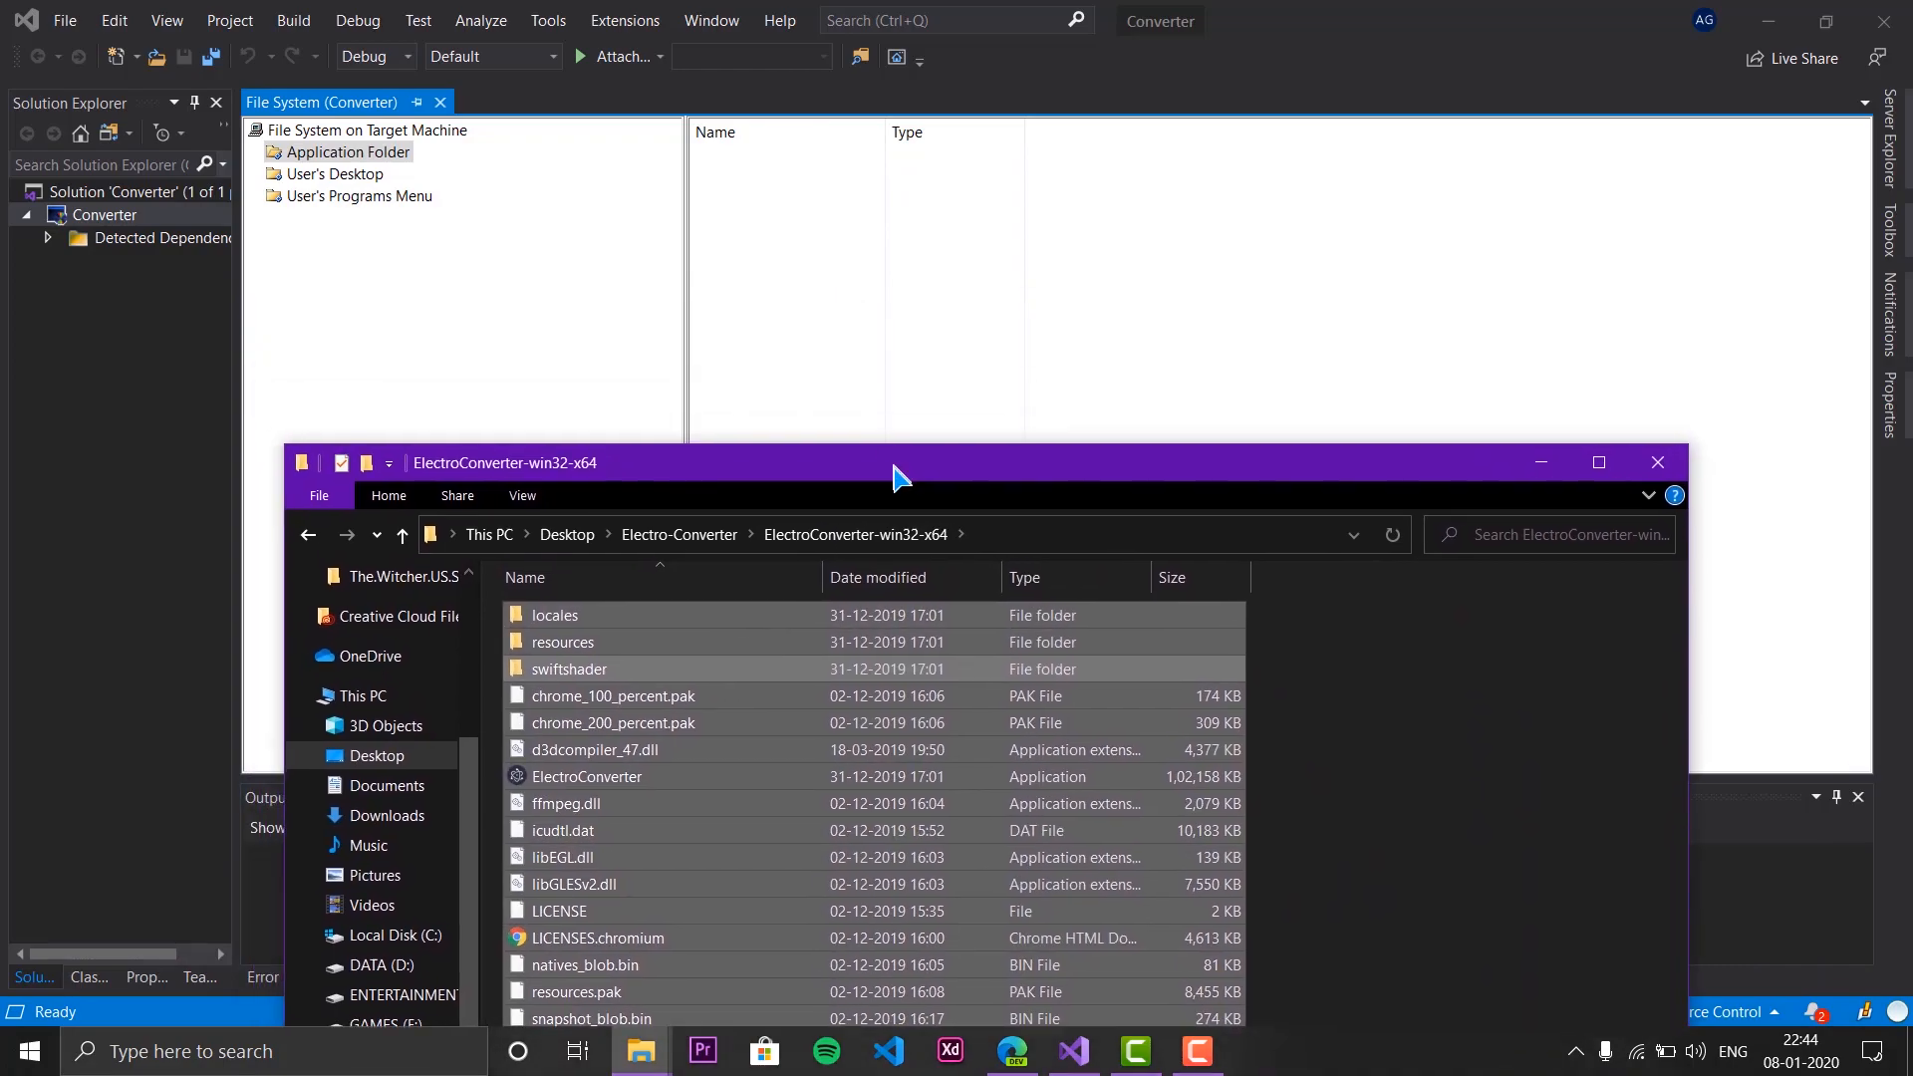
left_click_drag(603, 703, 798, 221)
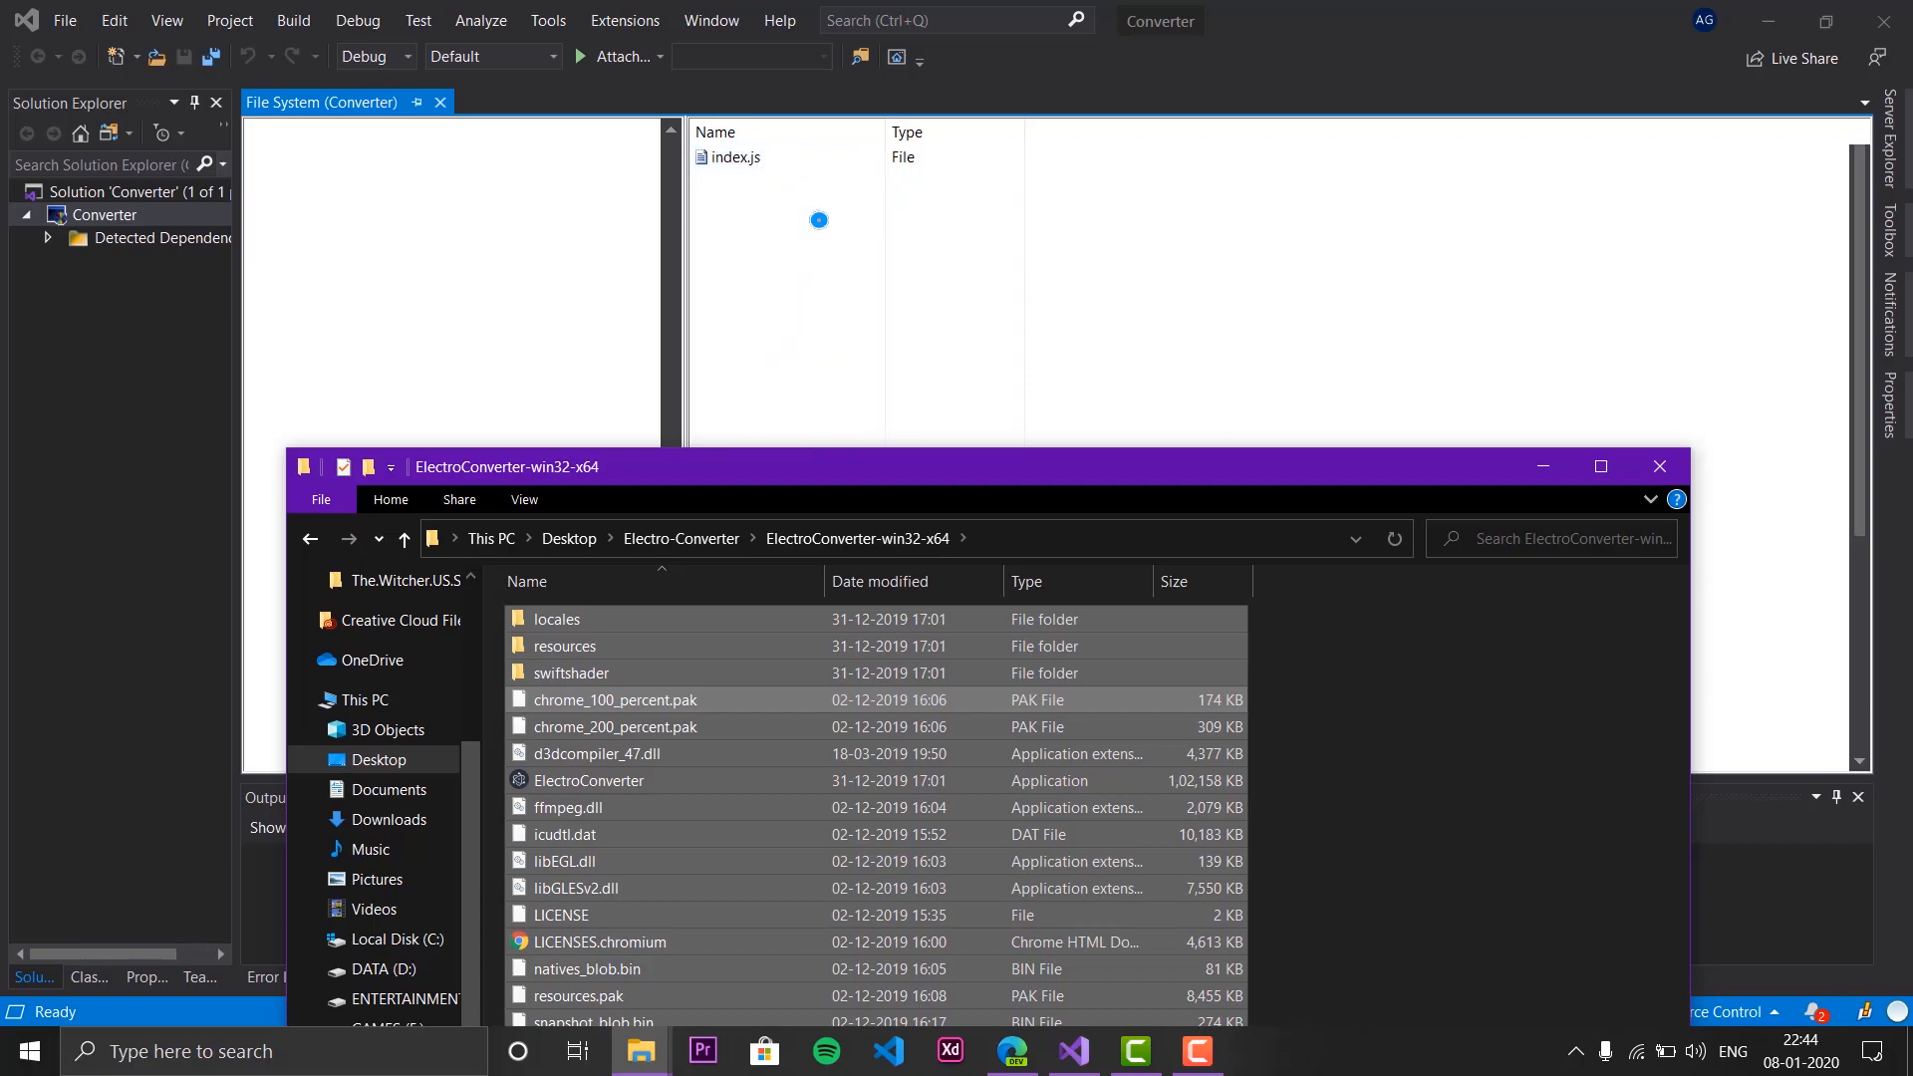
scroll(820, 220, "up", 10)
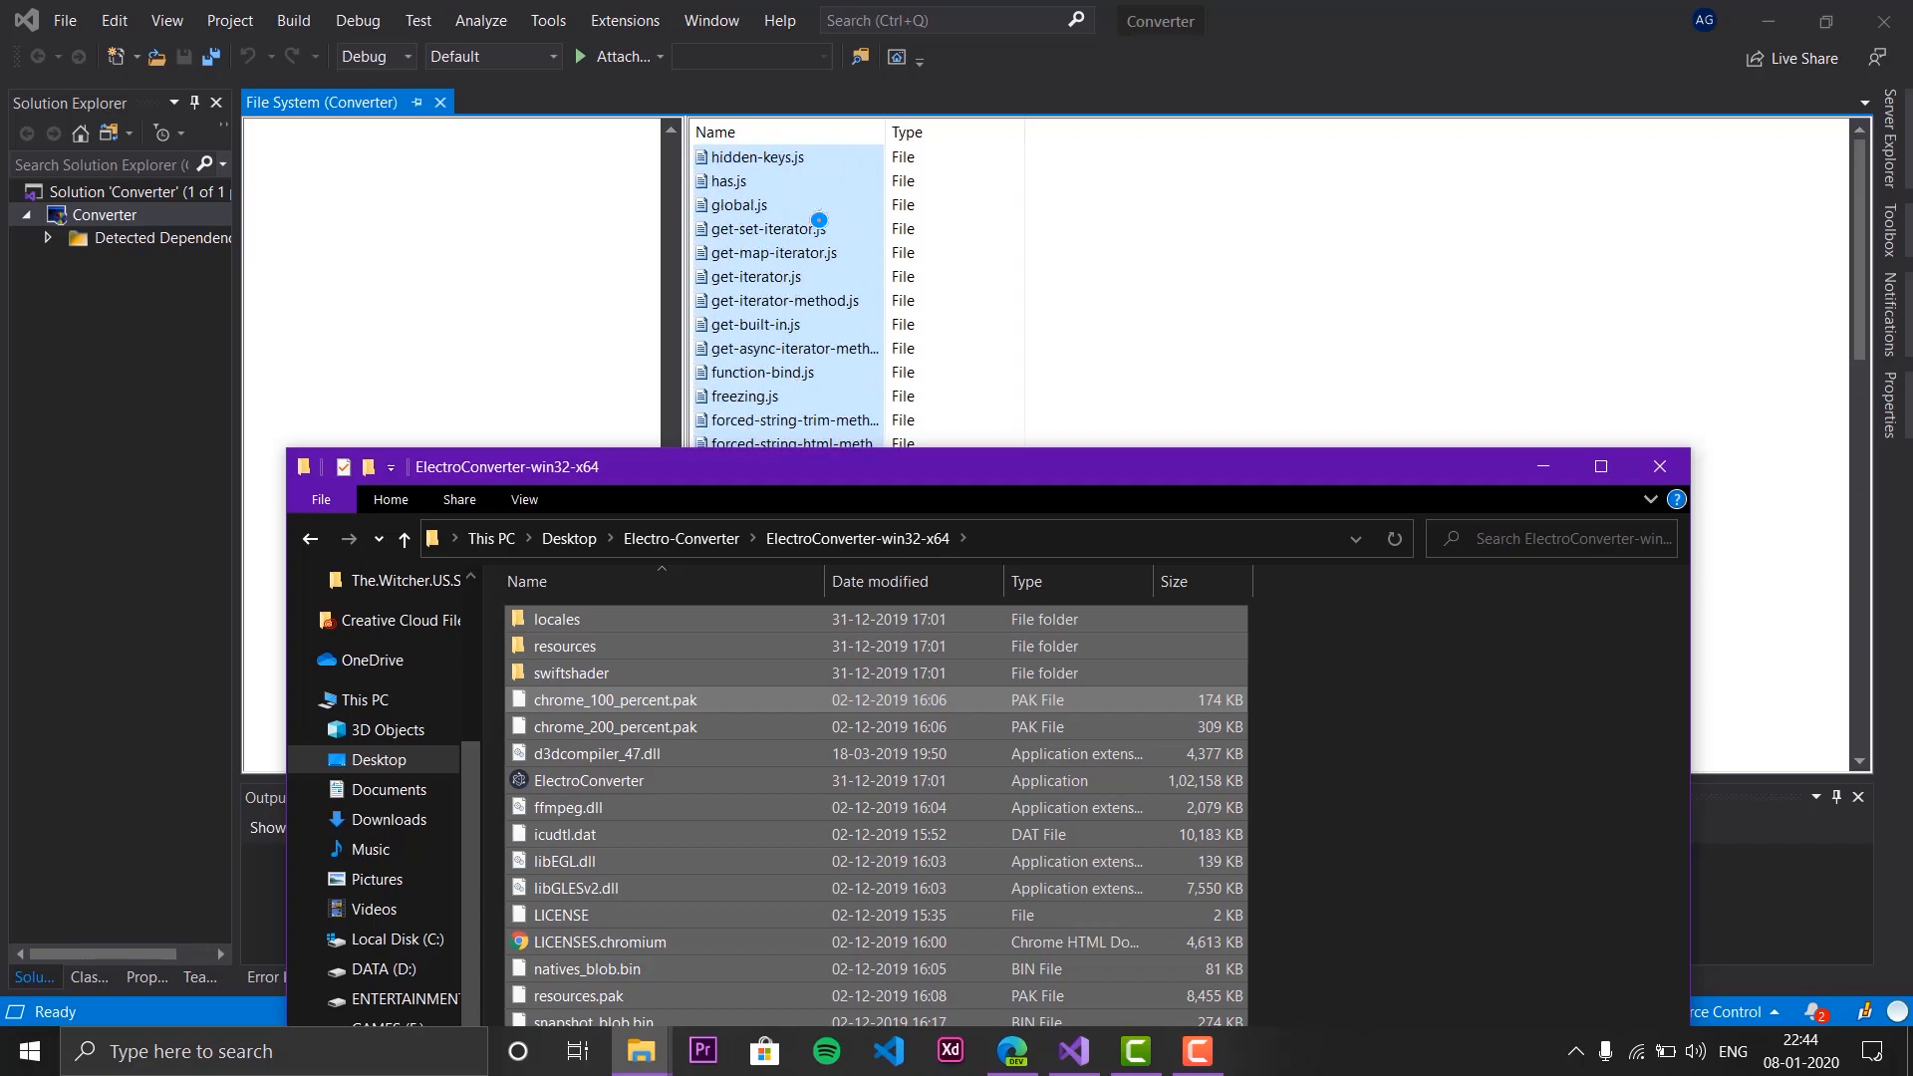
scroll(819, 220, "down", 15)
scroll(819, 220, "up", 15)
scroll(819, 220, "up", 15)
scroll(819, 220, "up", 15)
scroll(820, 220, "up", 15)
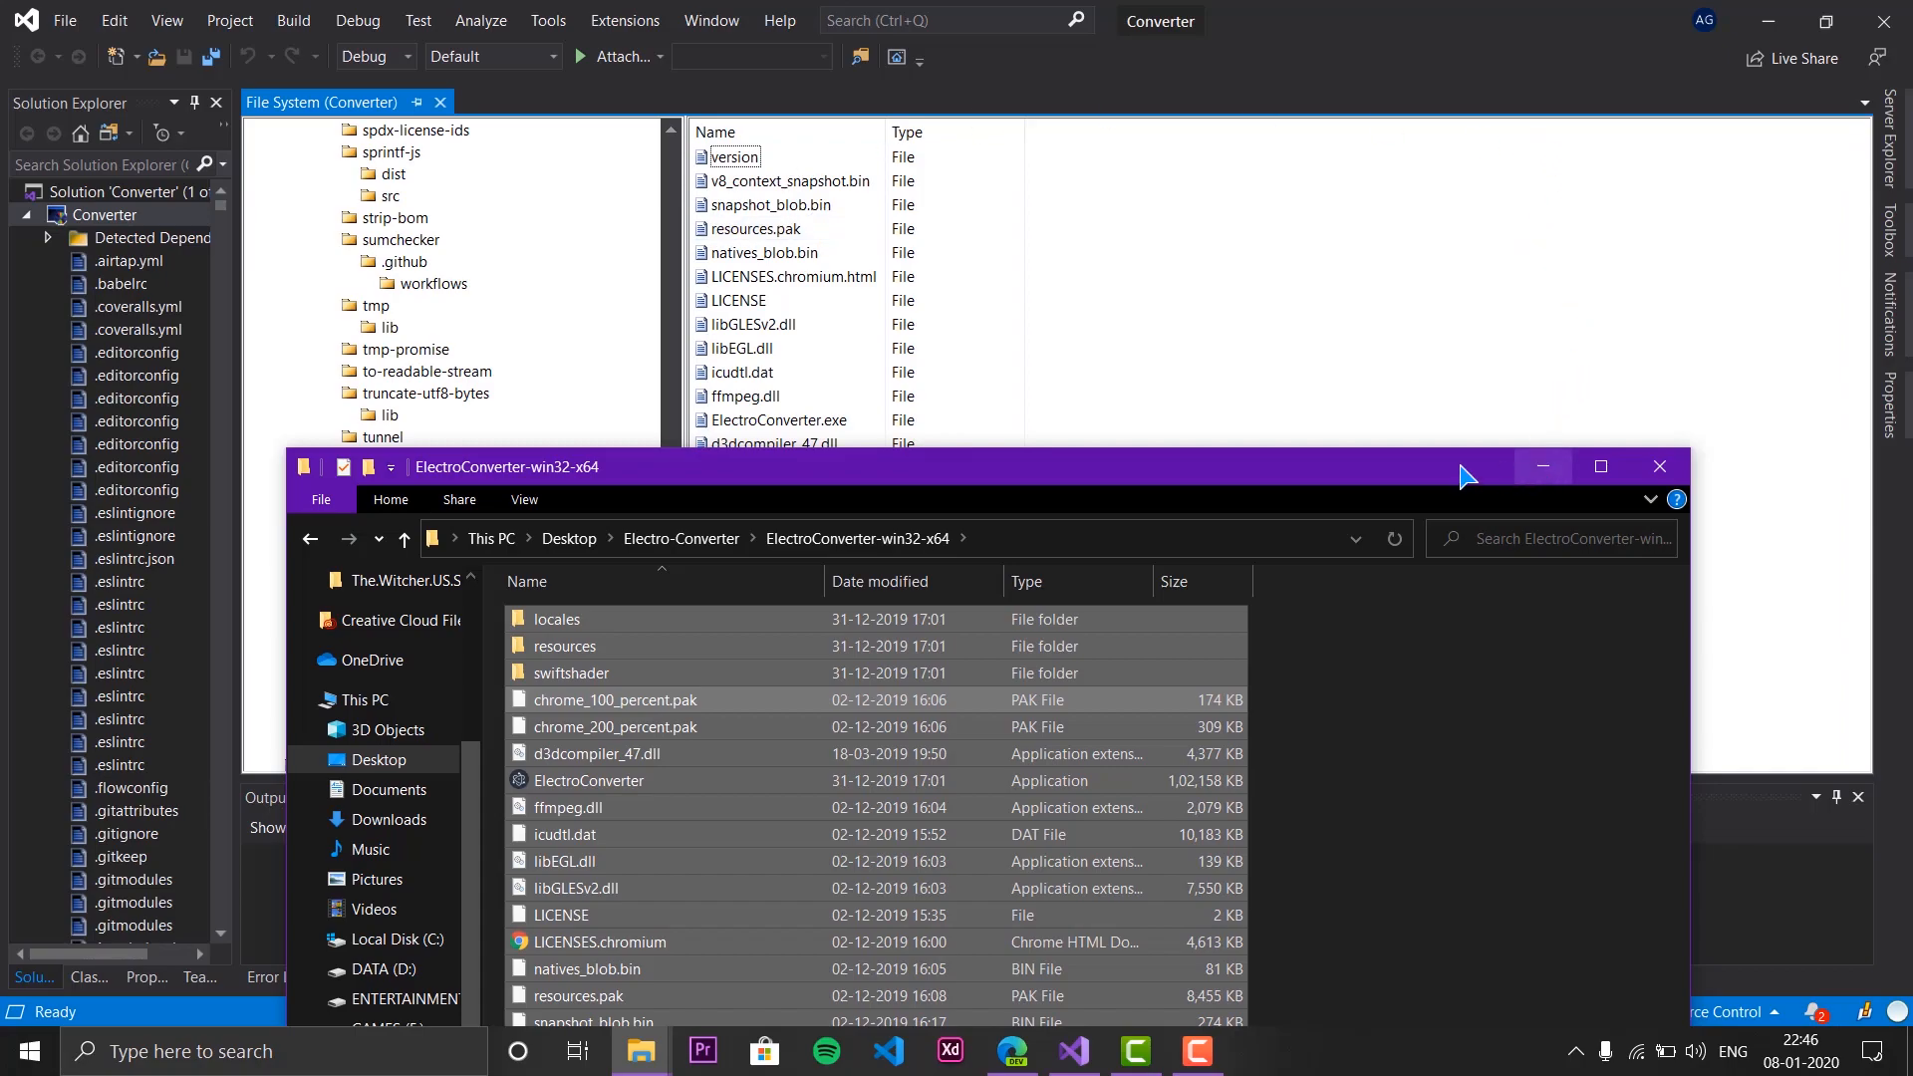
Close the File Explorer window and collapse the Application Folder in the target machine's file tree.
left_click_drag(1442, 477, 1437, 171)
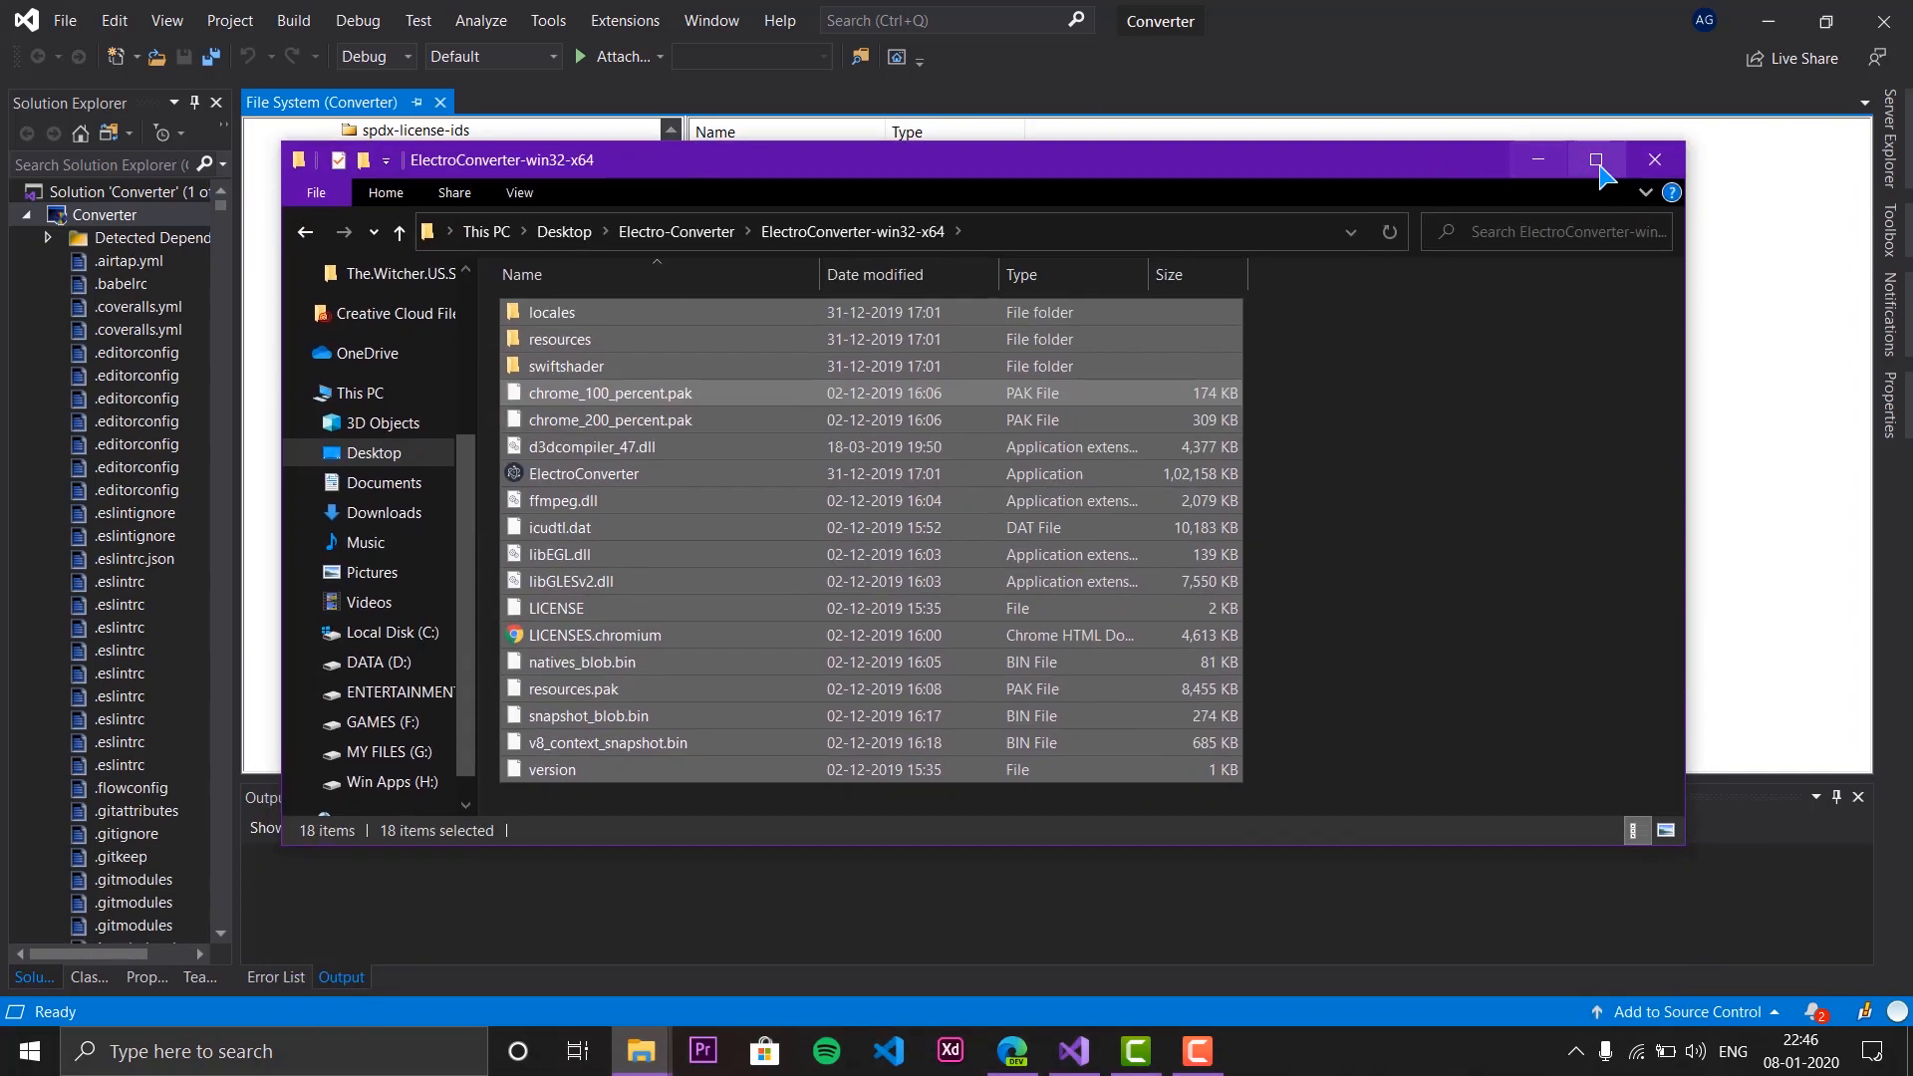
left_click(1662, 165)
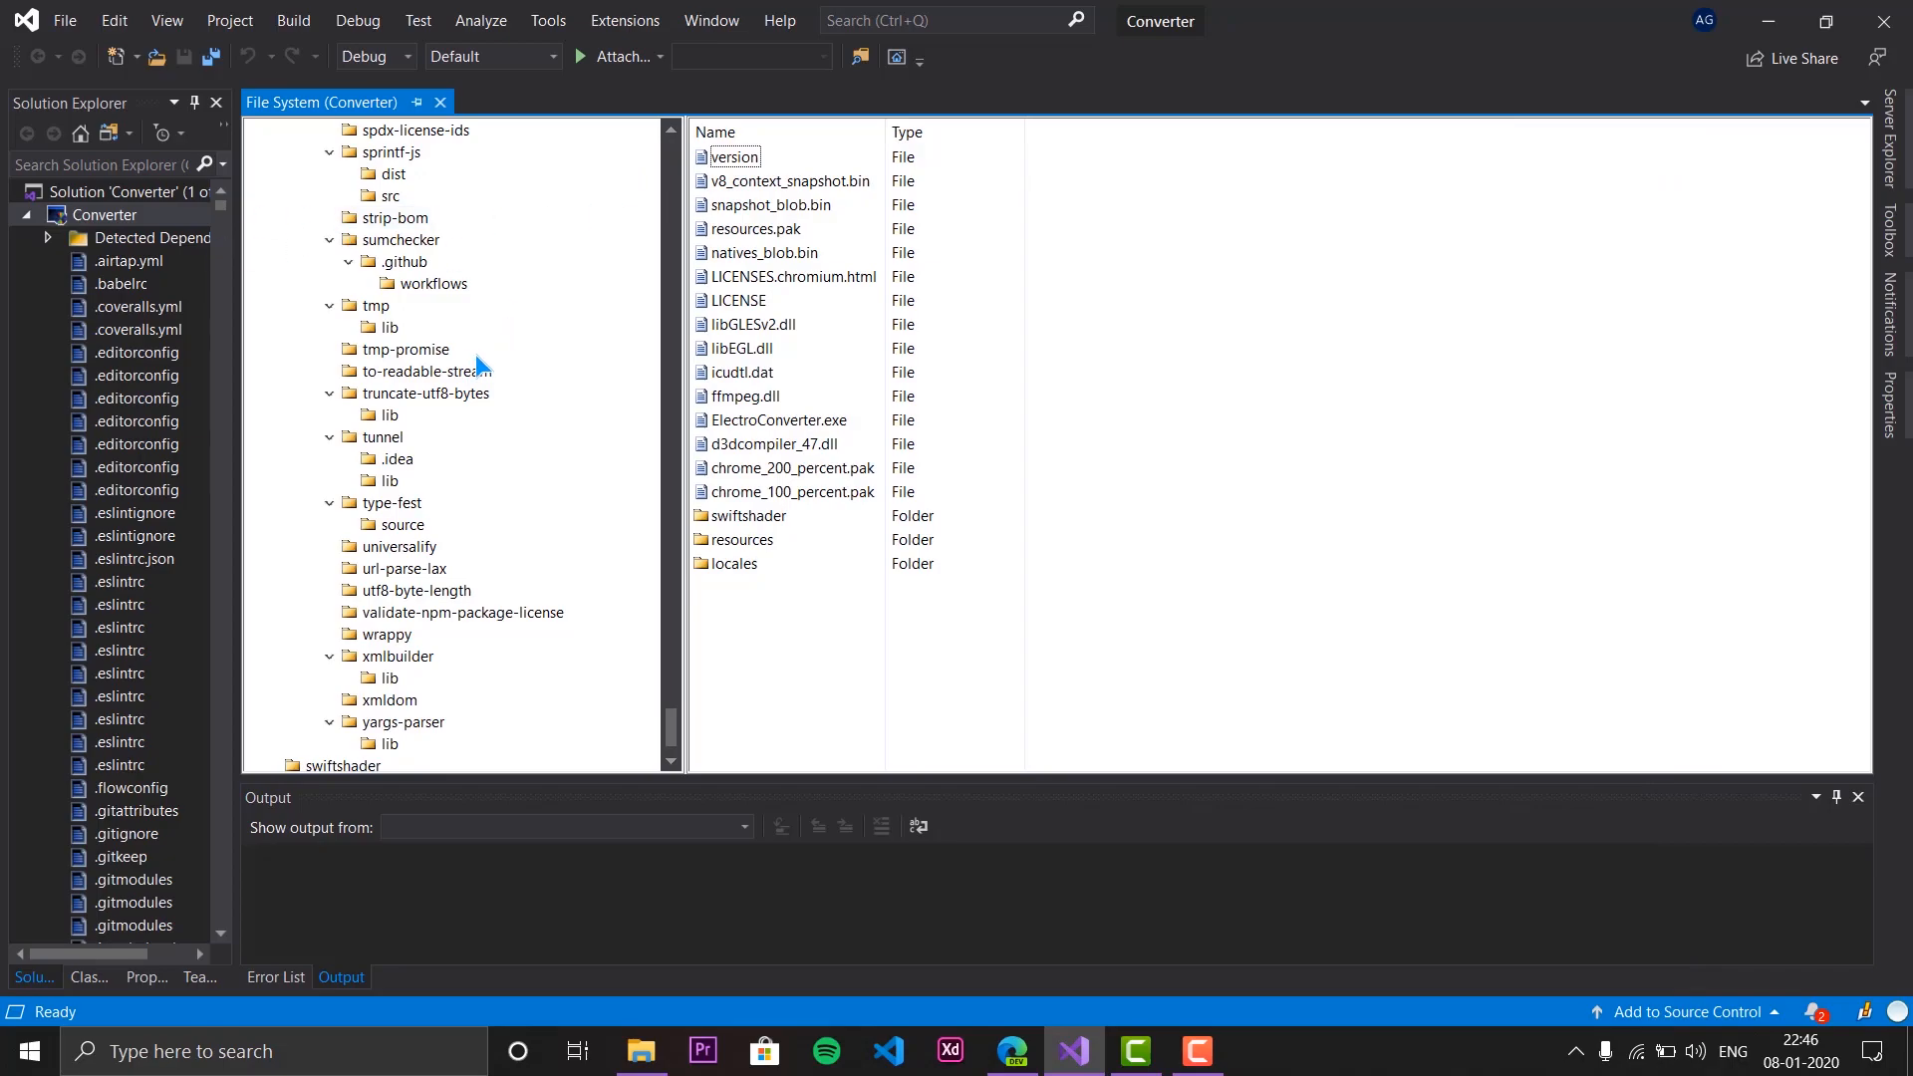
scroll(398, 371, "up", 2)
scroll(547, 356, "up", 10)
left_click_drag(667, 638, 654, 150)
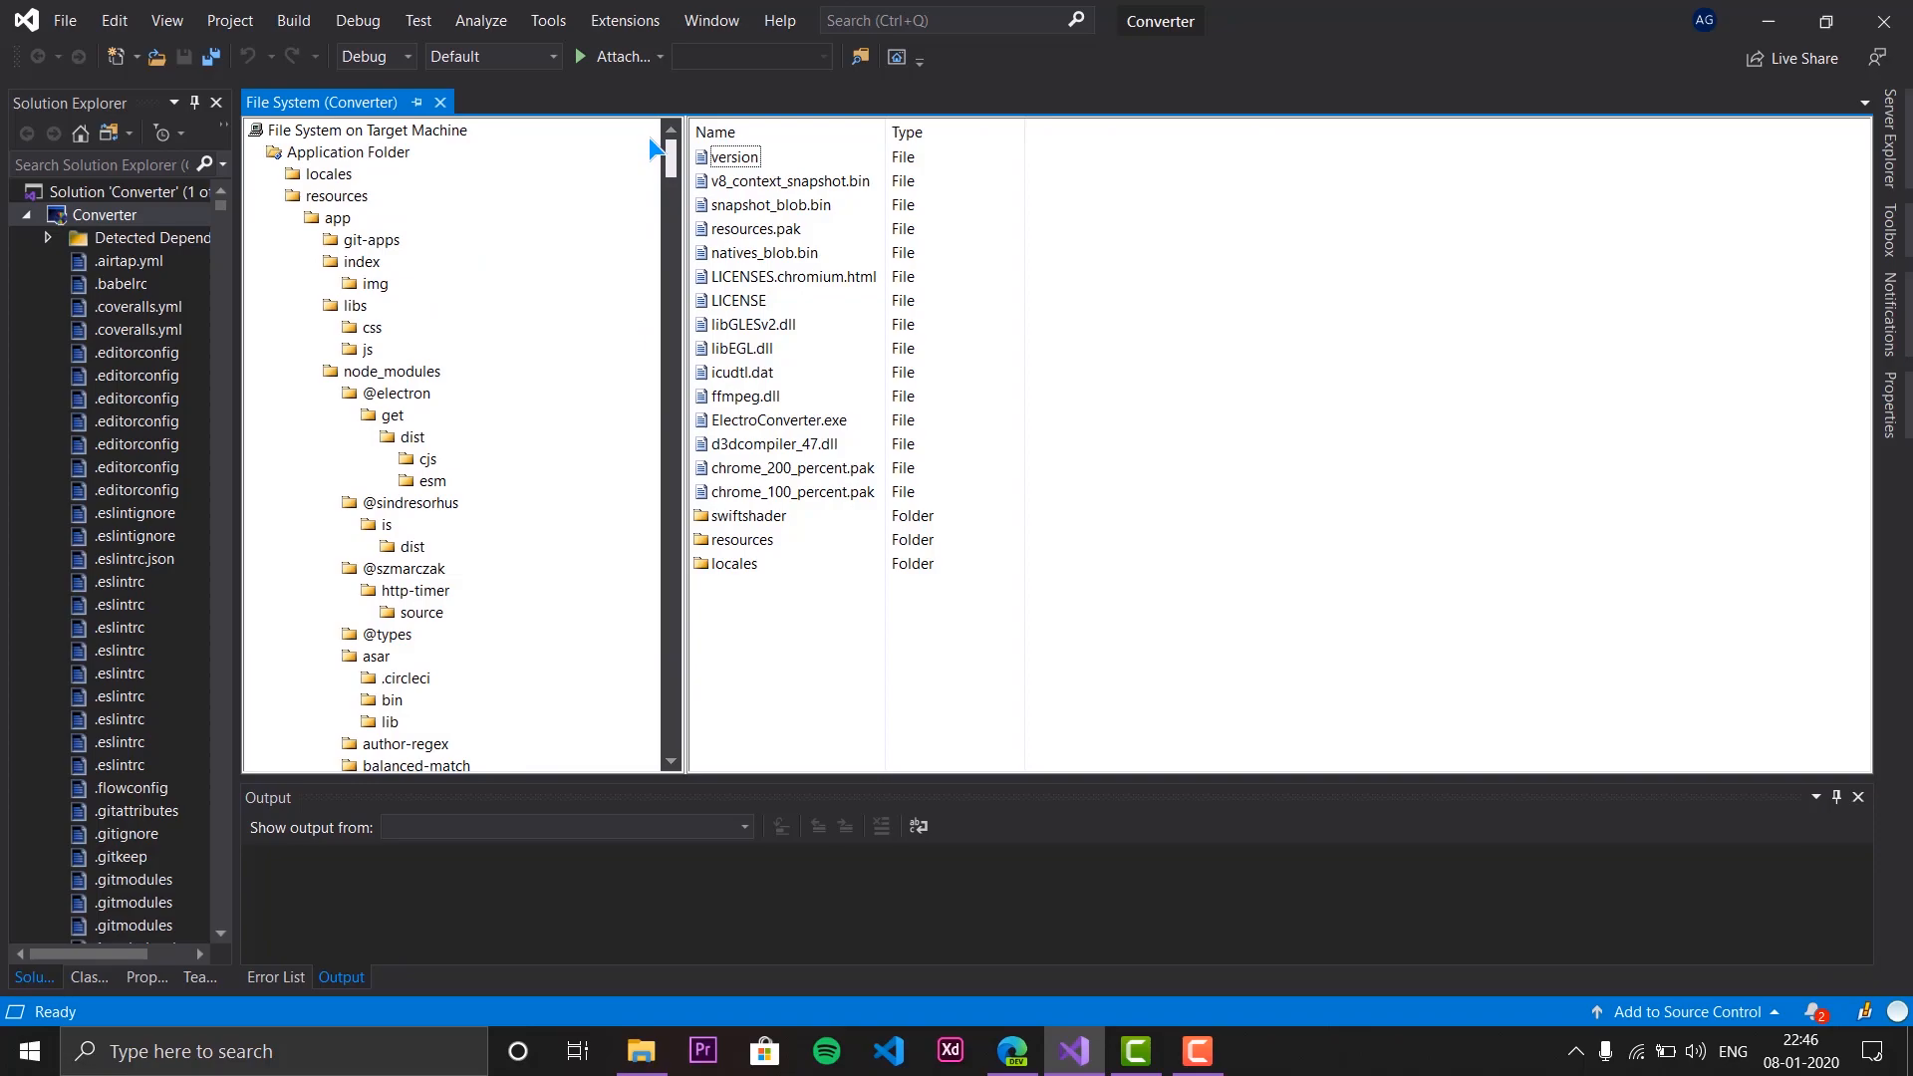
left_click(254, 154)
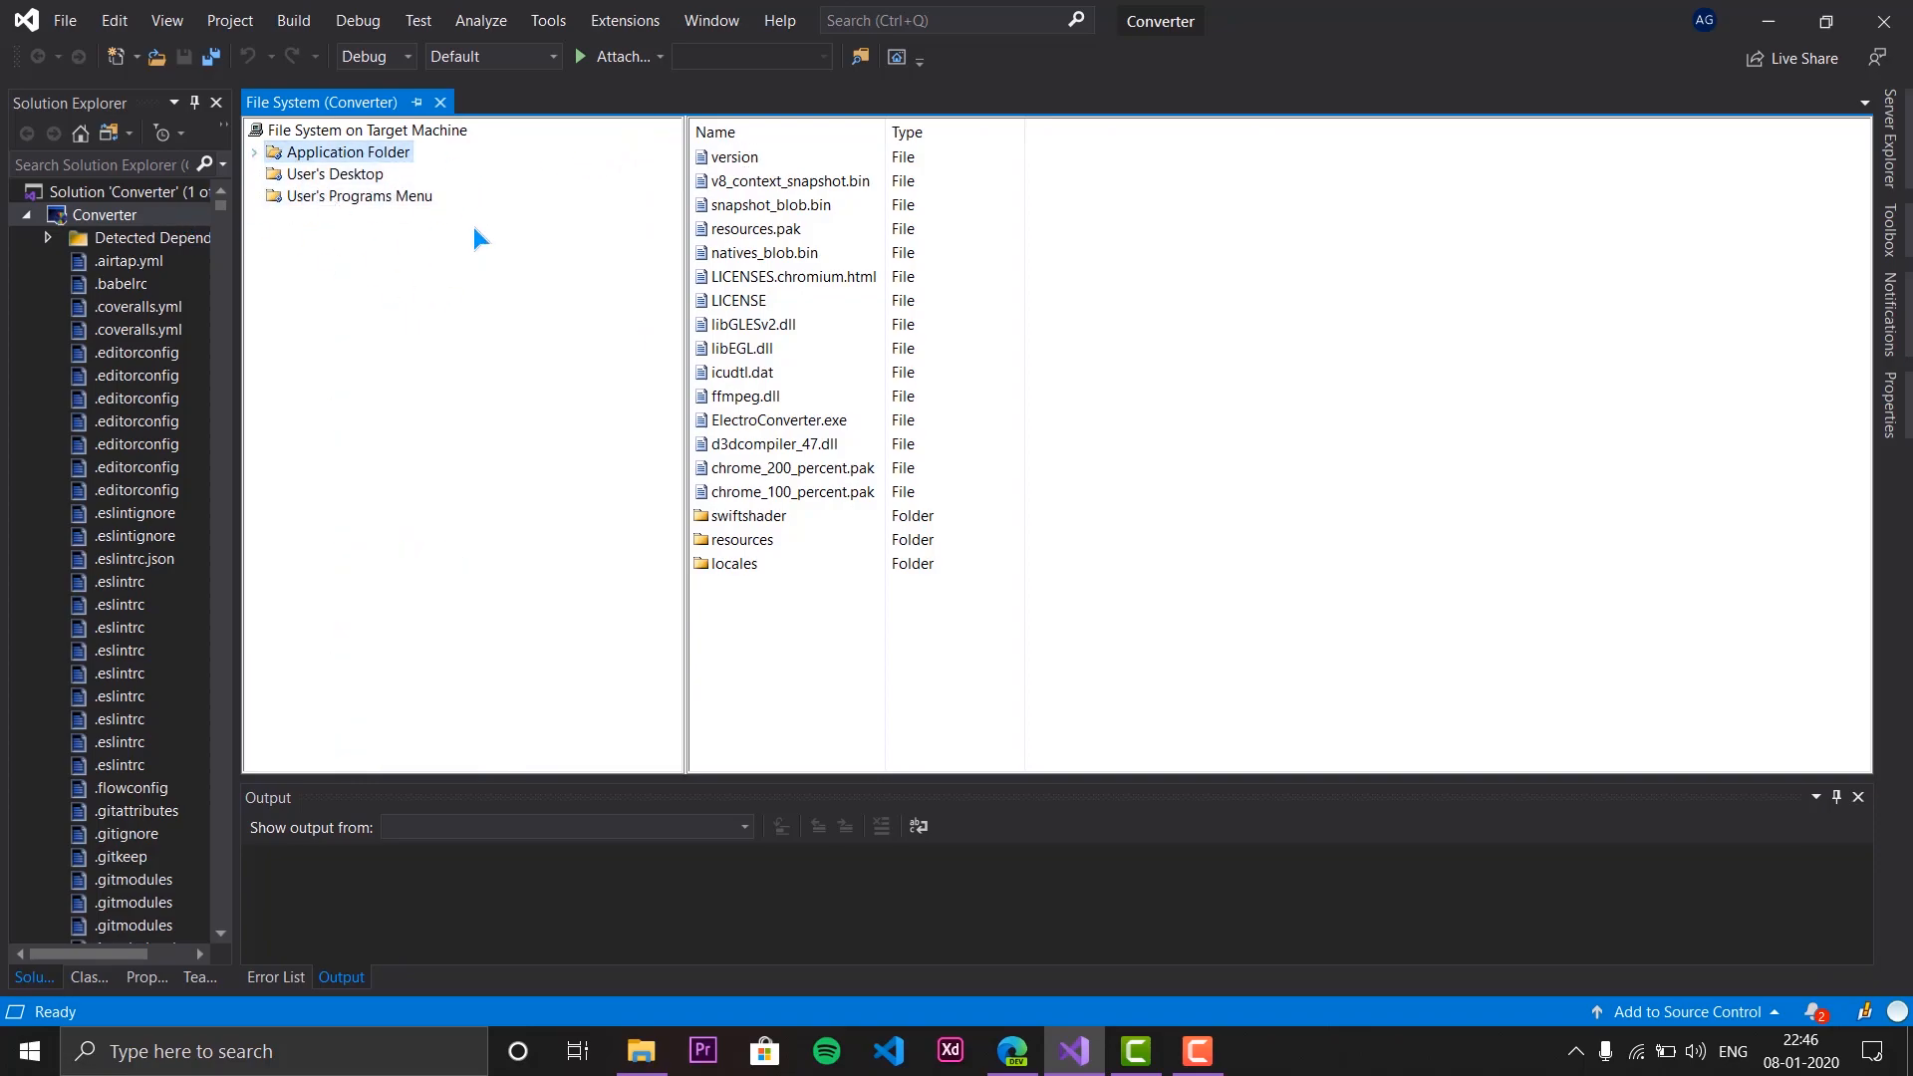
Create a shortcut in User's Desktop that points to ElectroConverter.exe in the Application Folder.
left_click(341, 179)
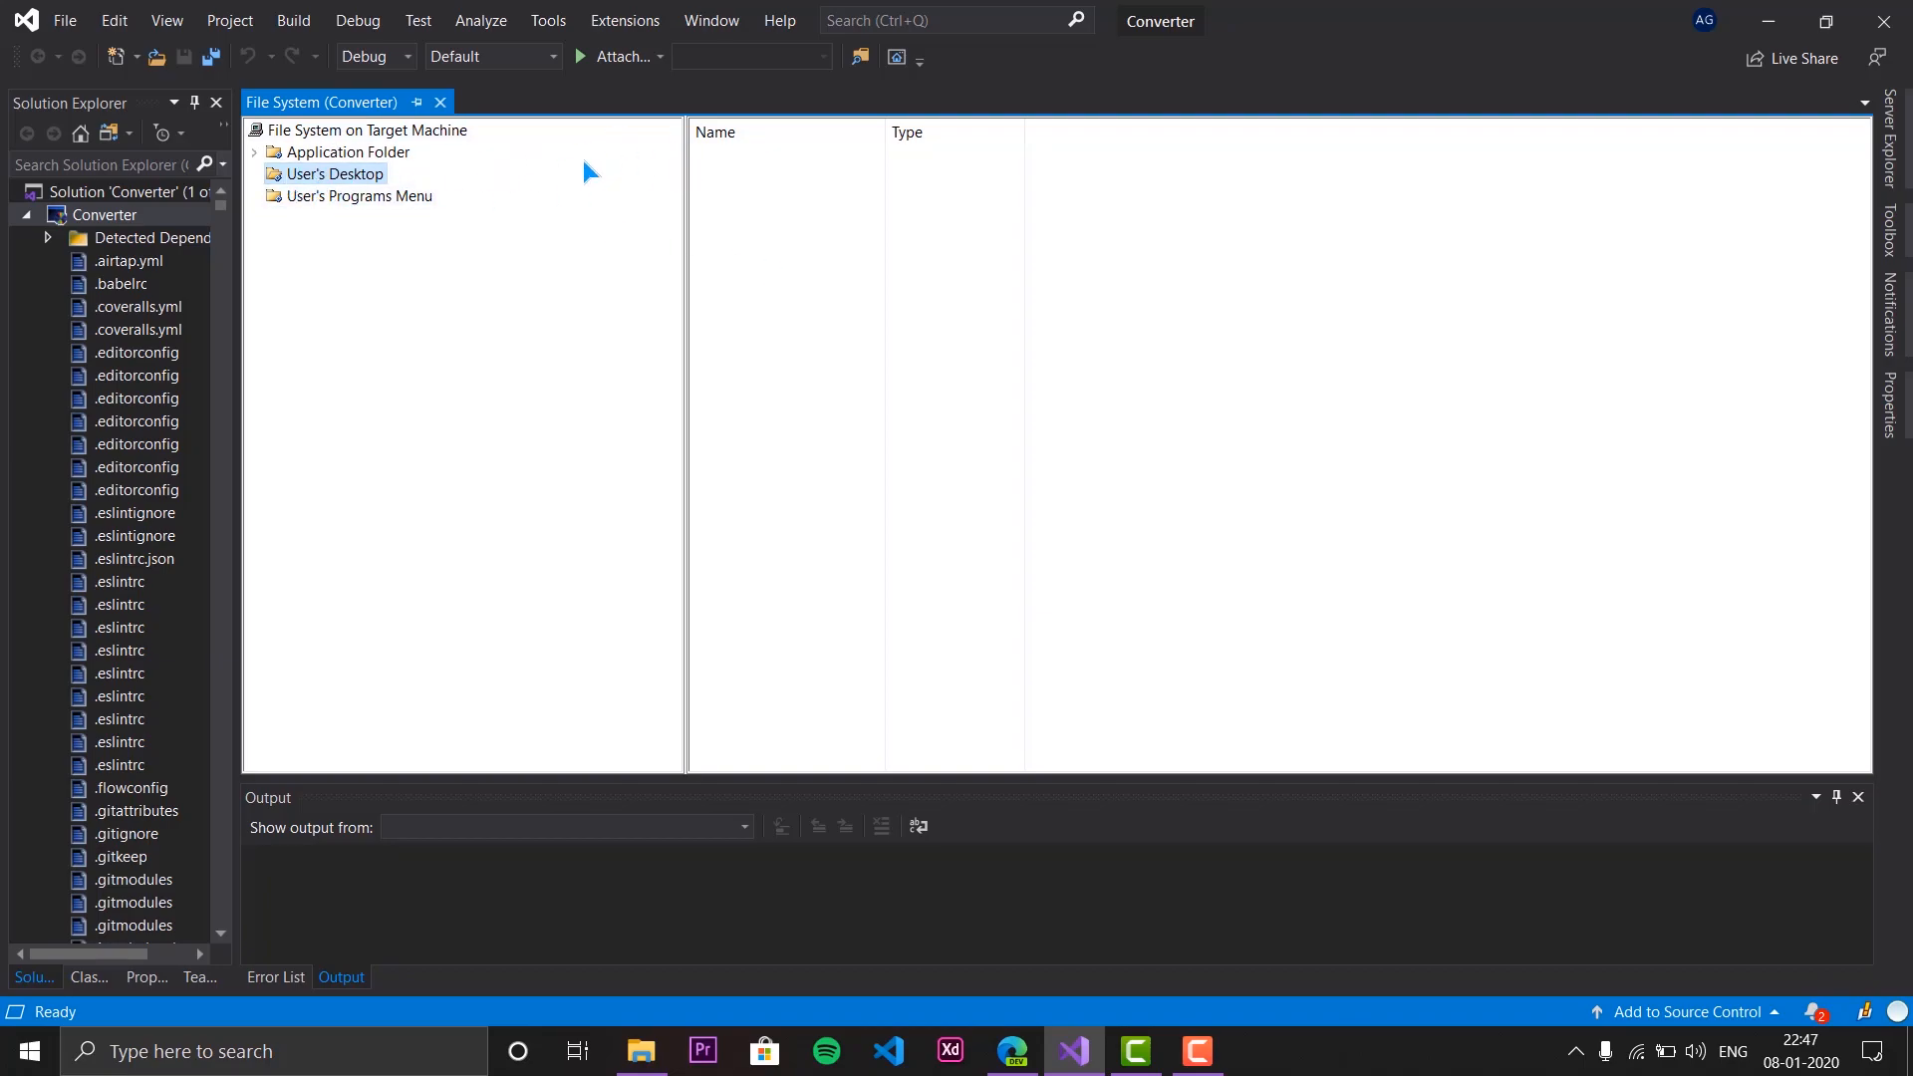
right_click(741, 186)
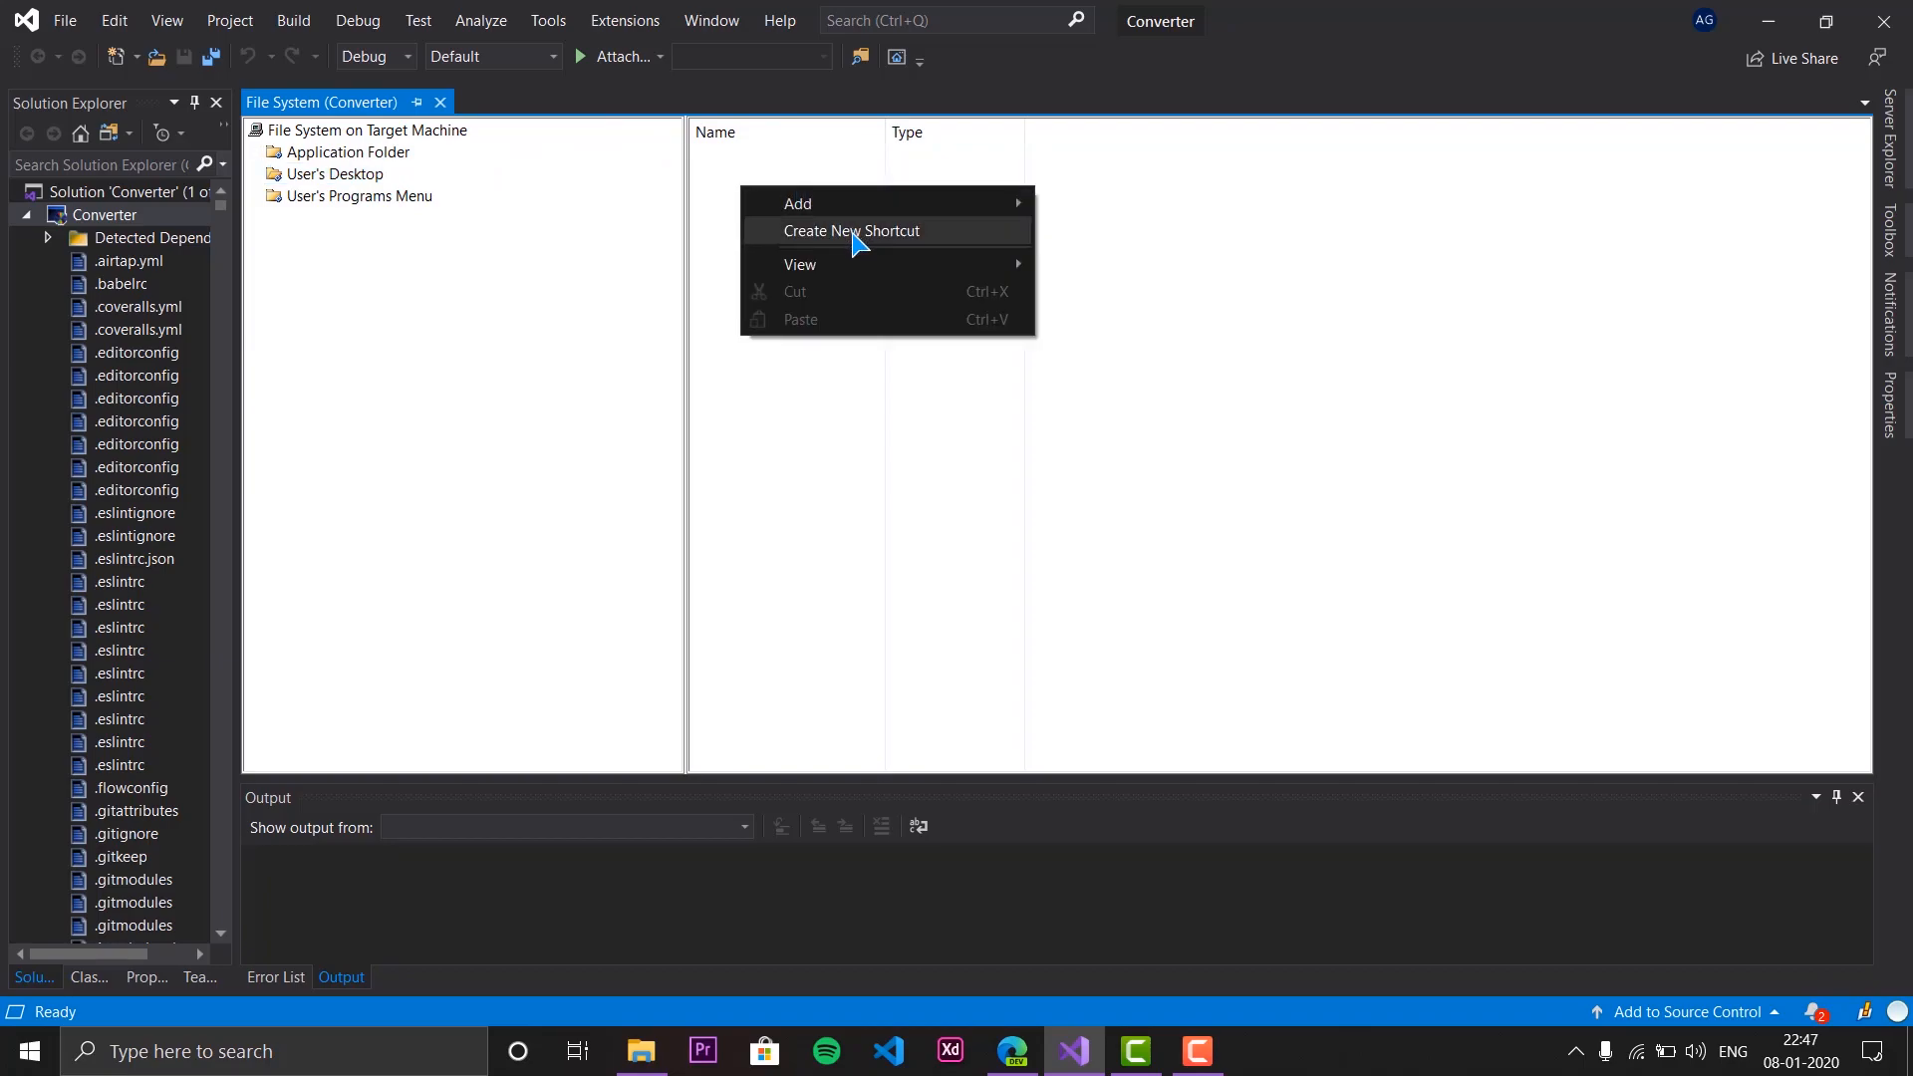
left_click(929, 230)
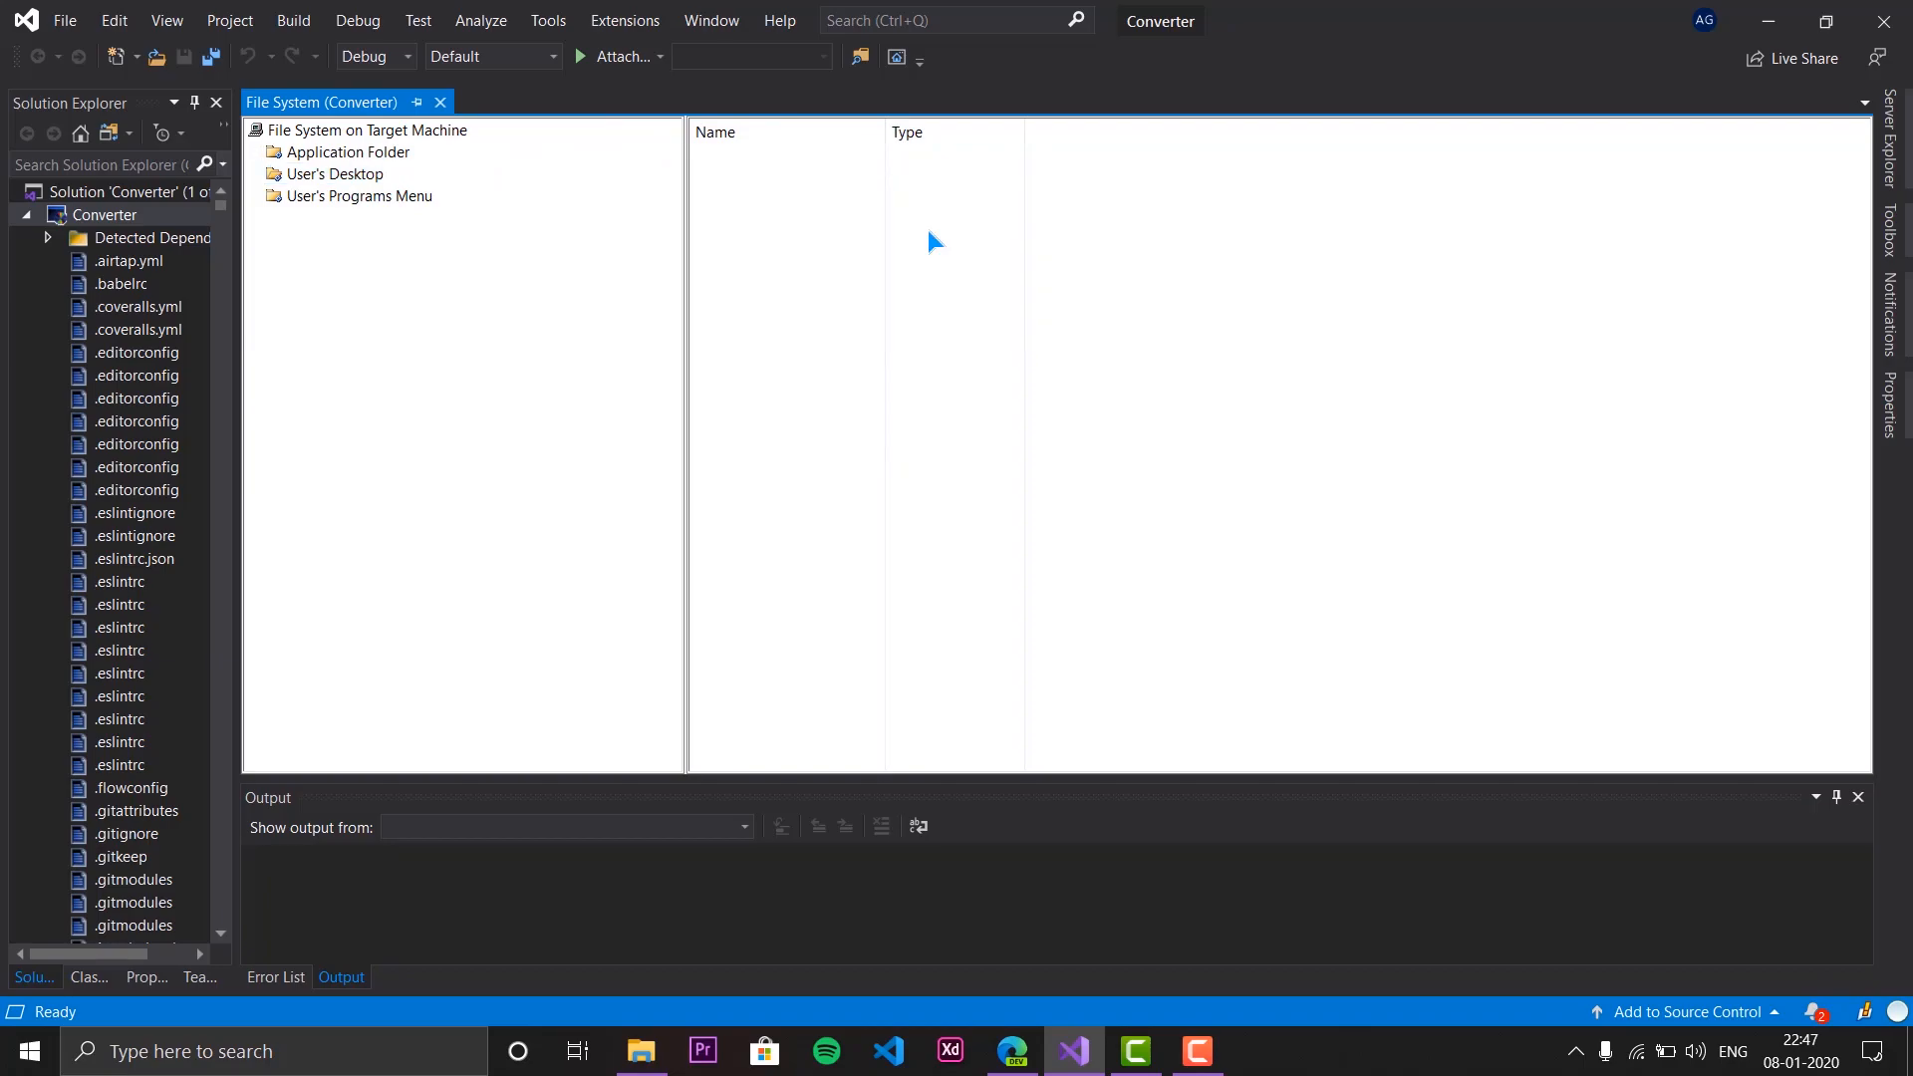
left_click_drag(897, 202, 913, 178)
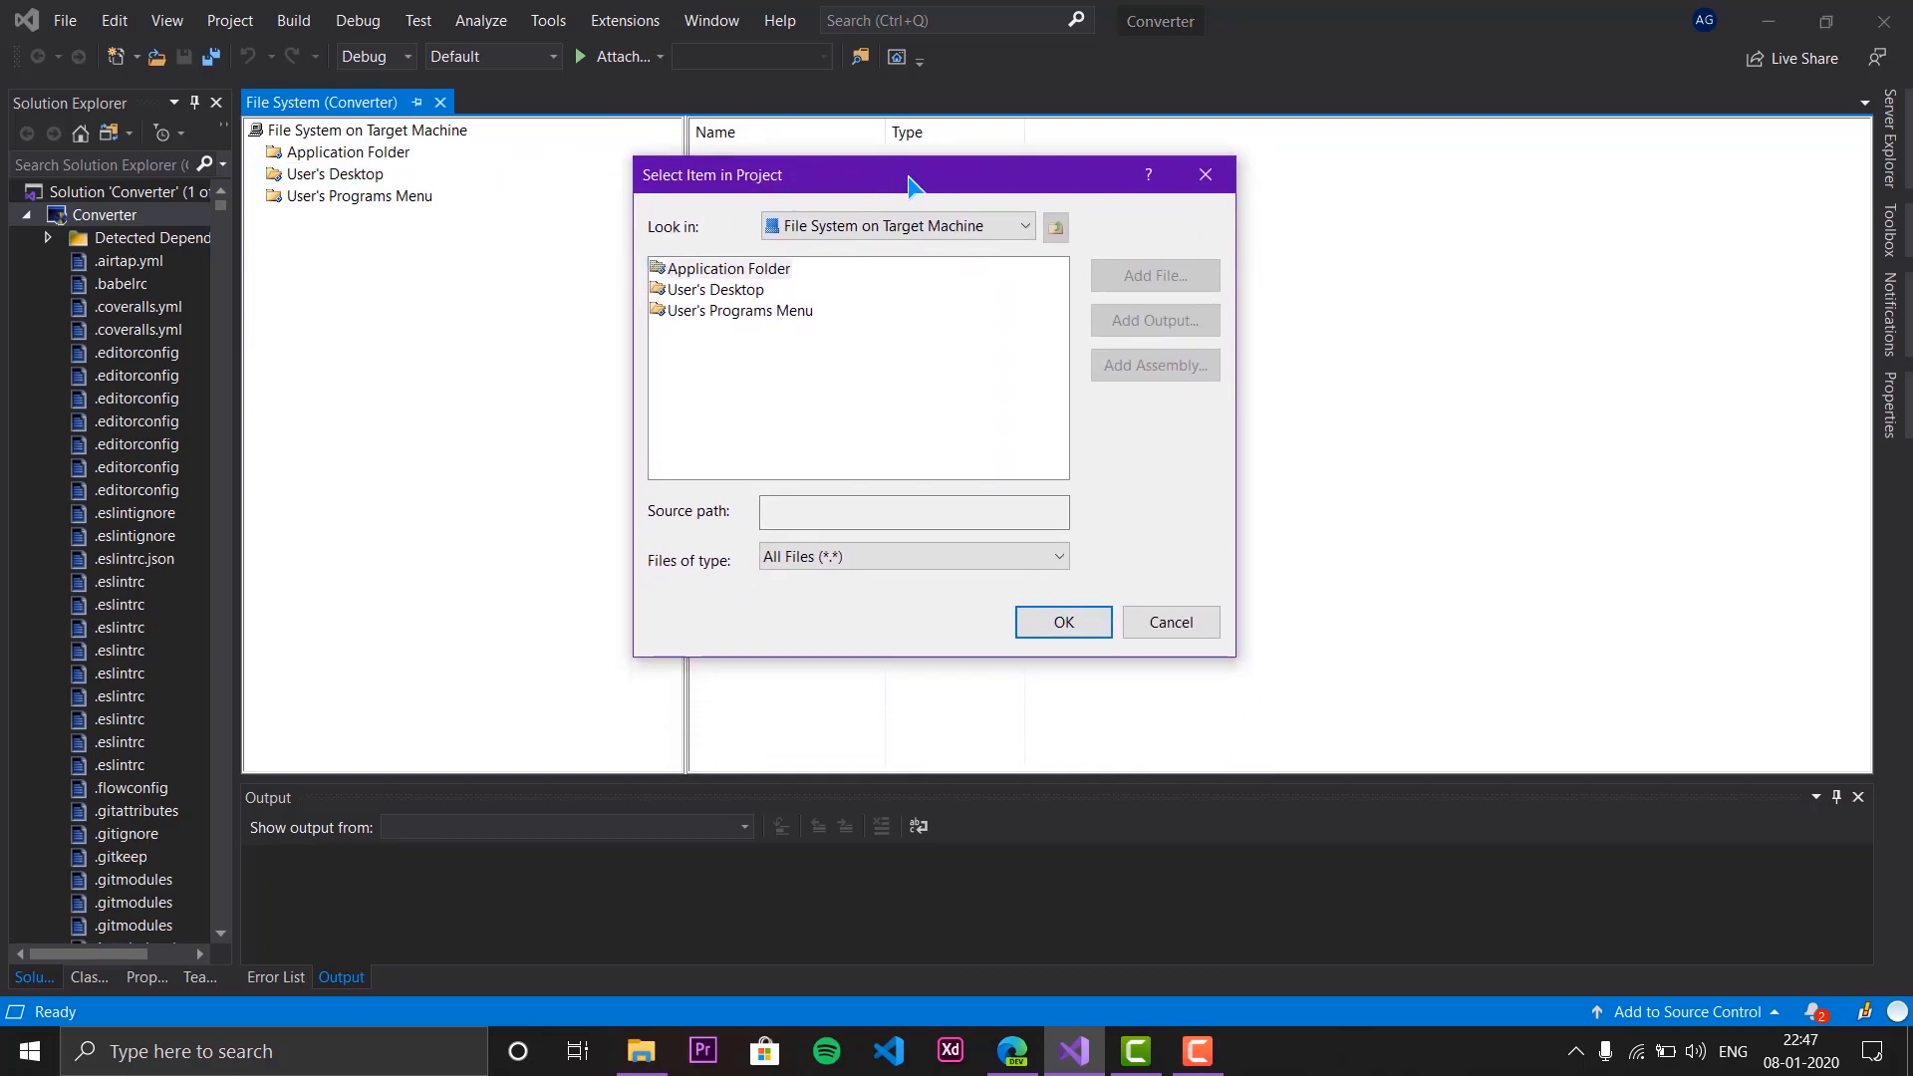
double_click(764, 269)
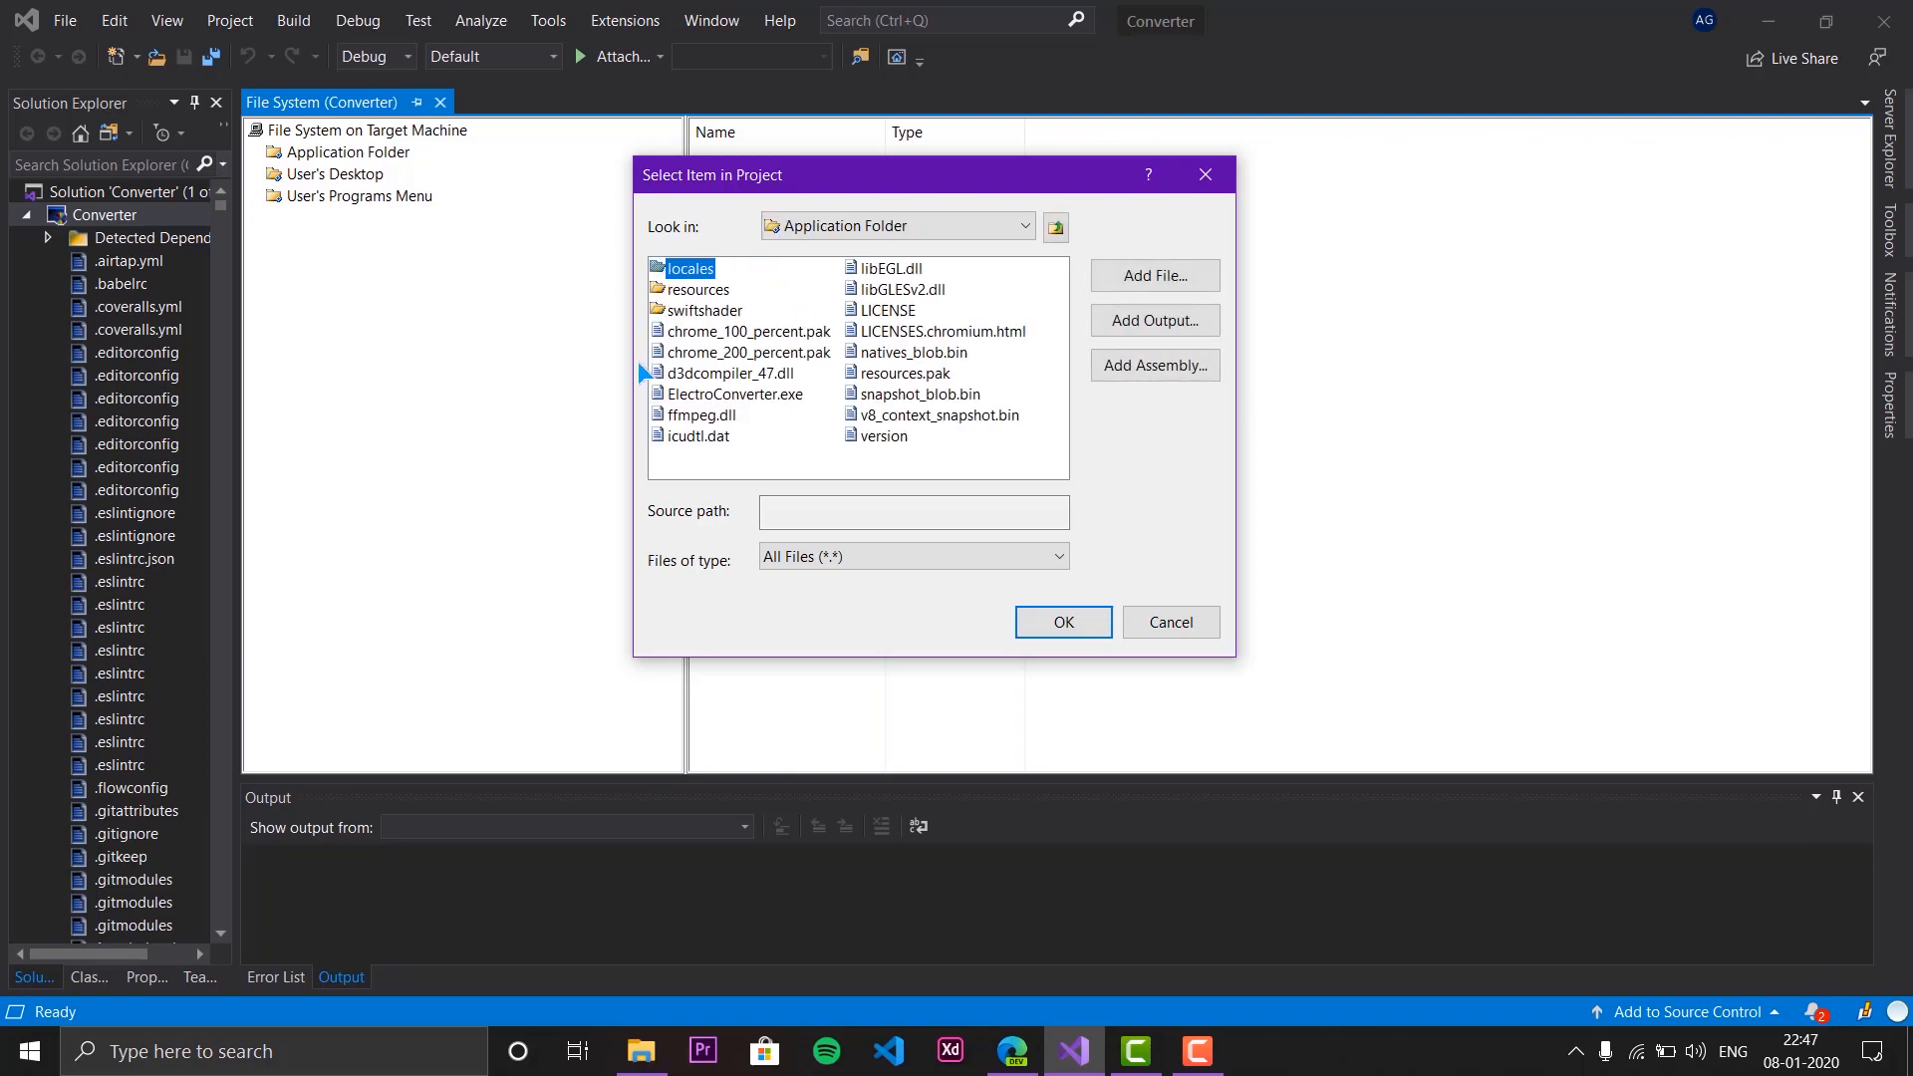
left_click(721, 396)
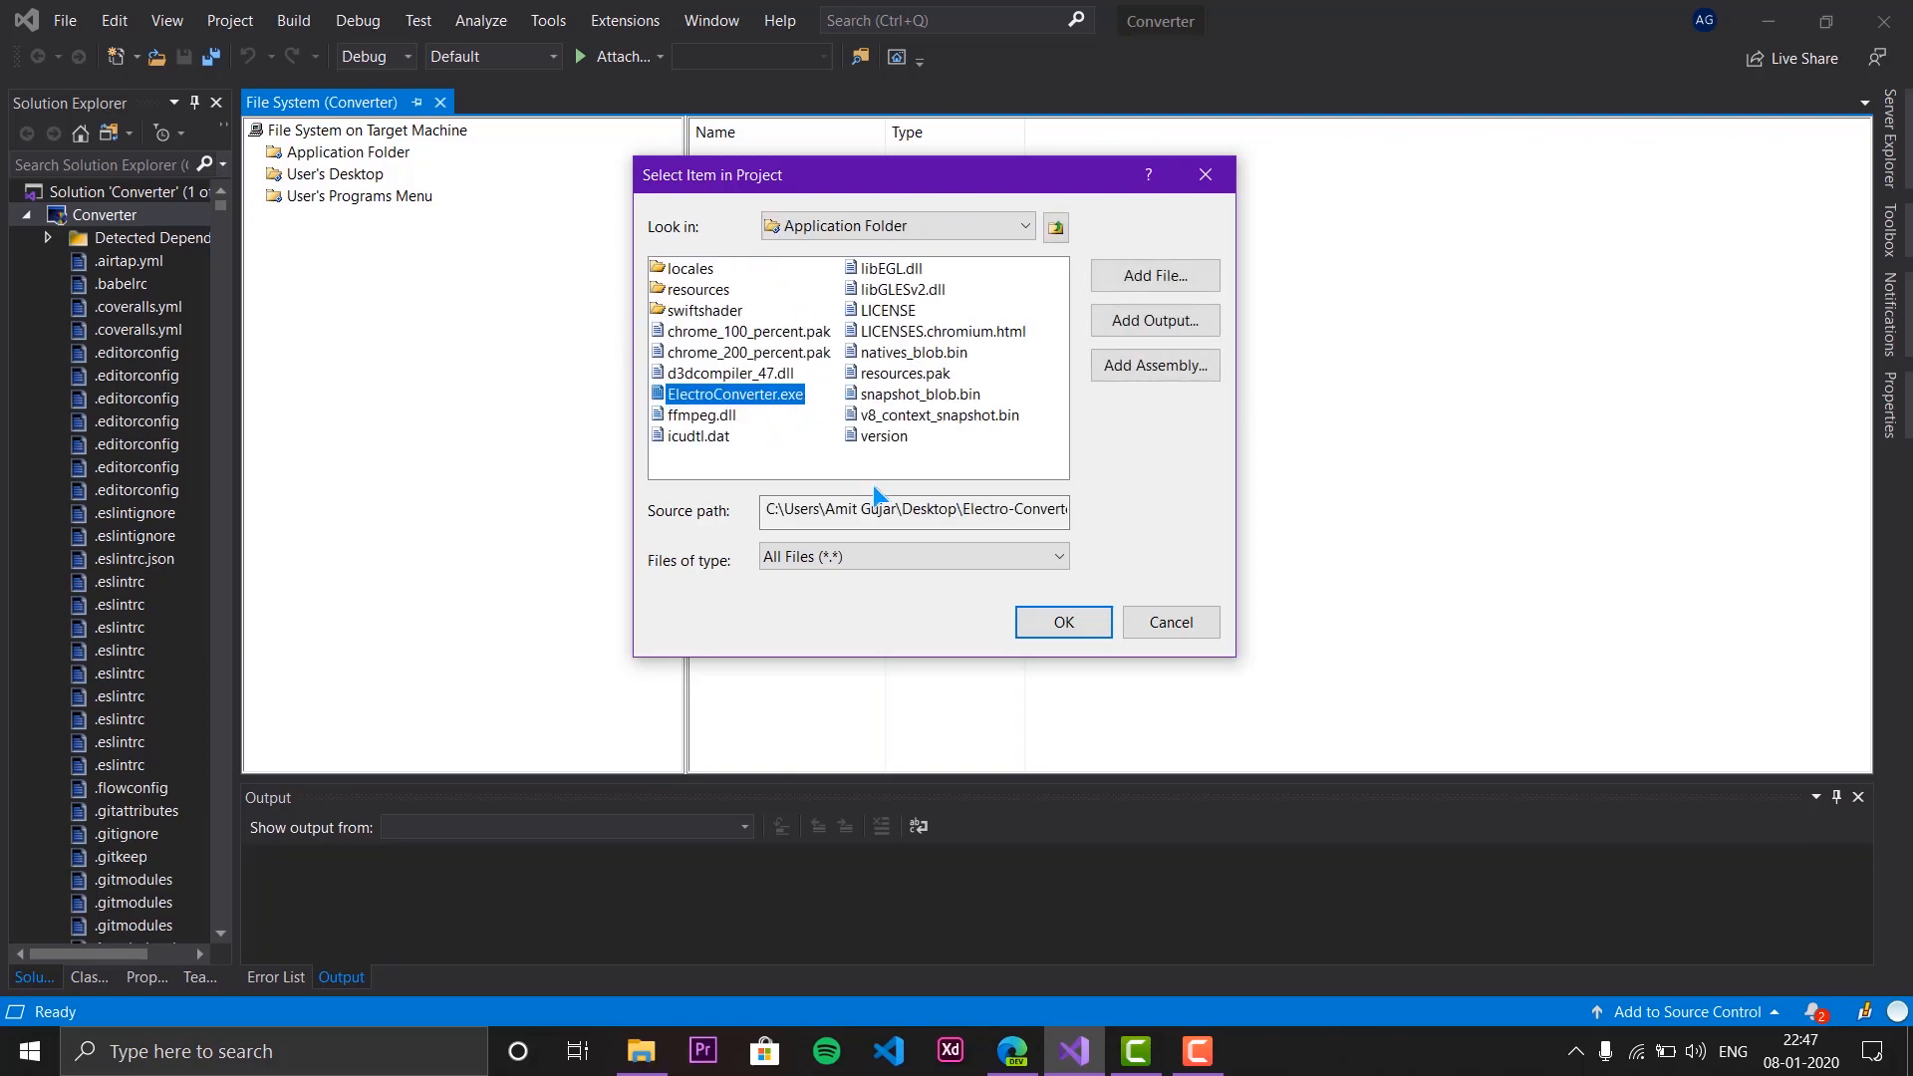
left_click(1051, 623)
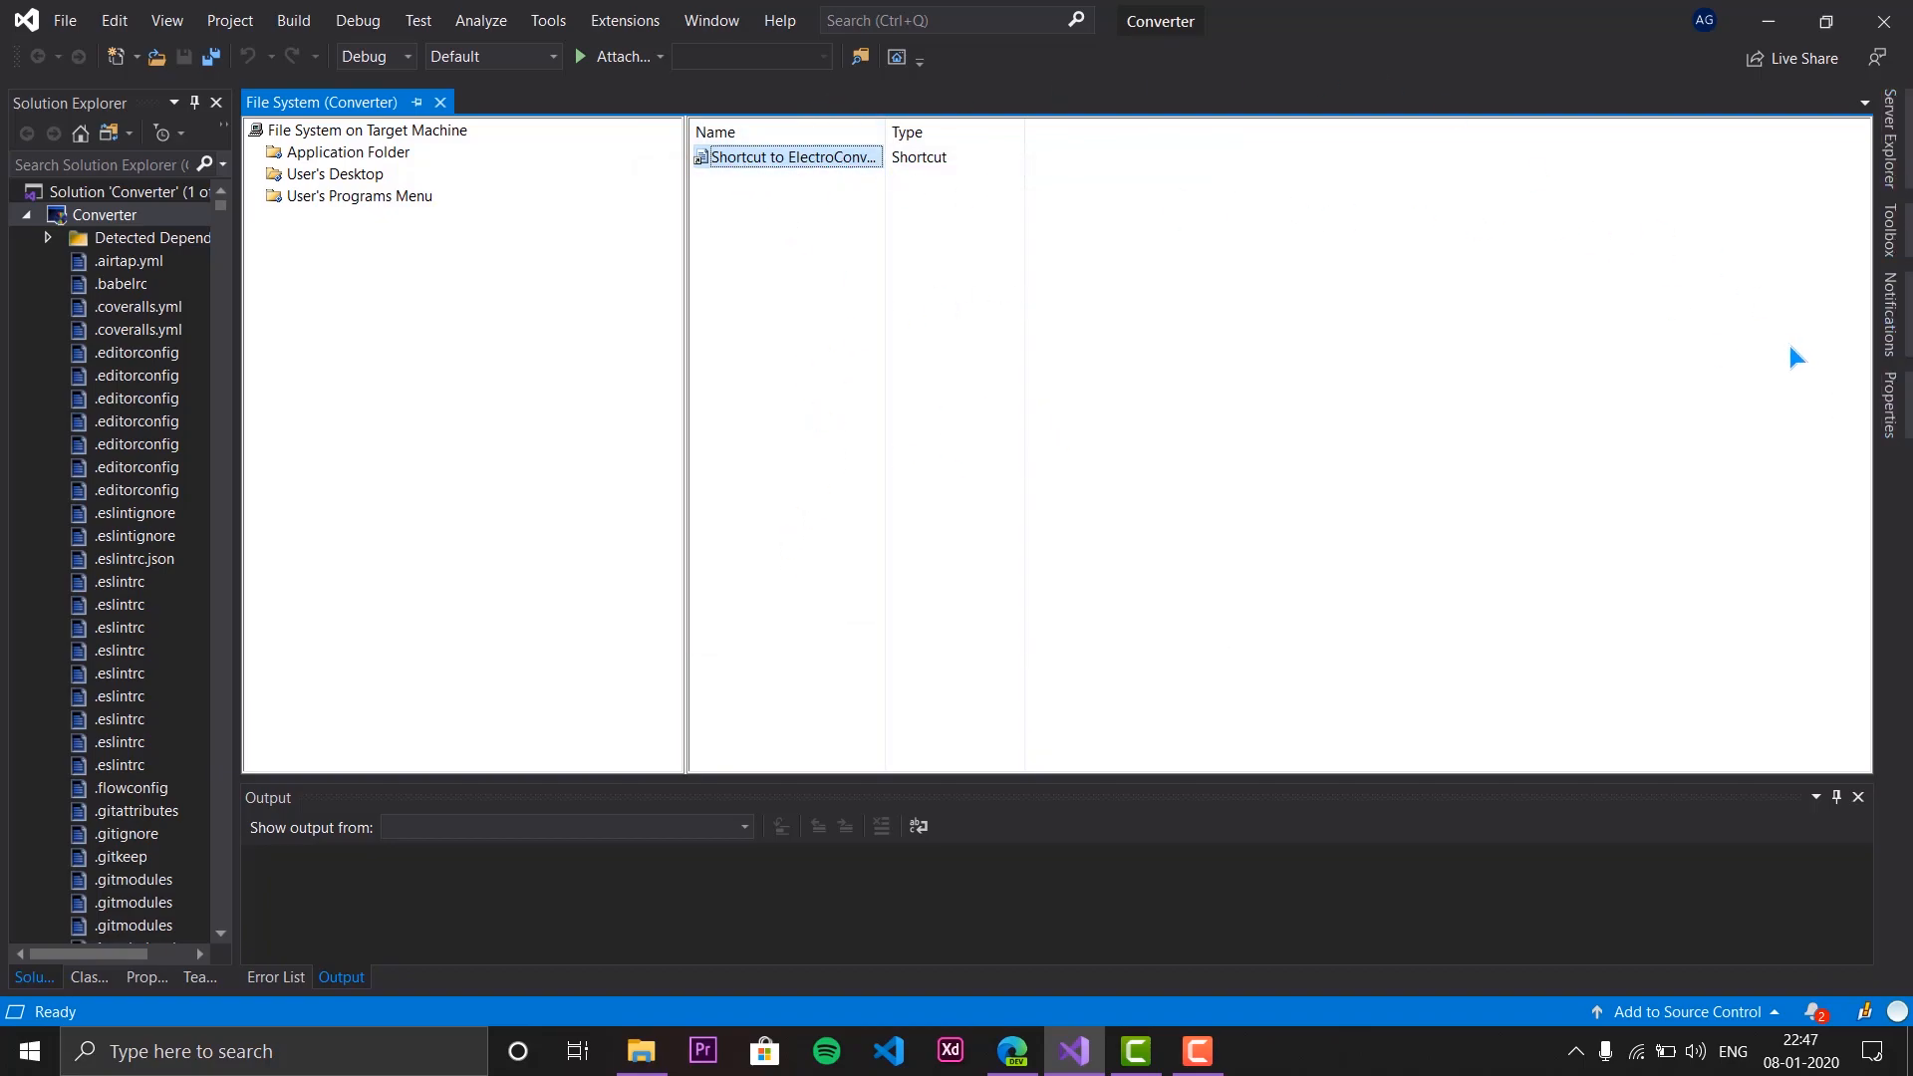
Rename the ElectroConverter shortcut in User's Desktop to Converter.
left_click(1890, 403)
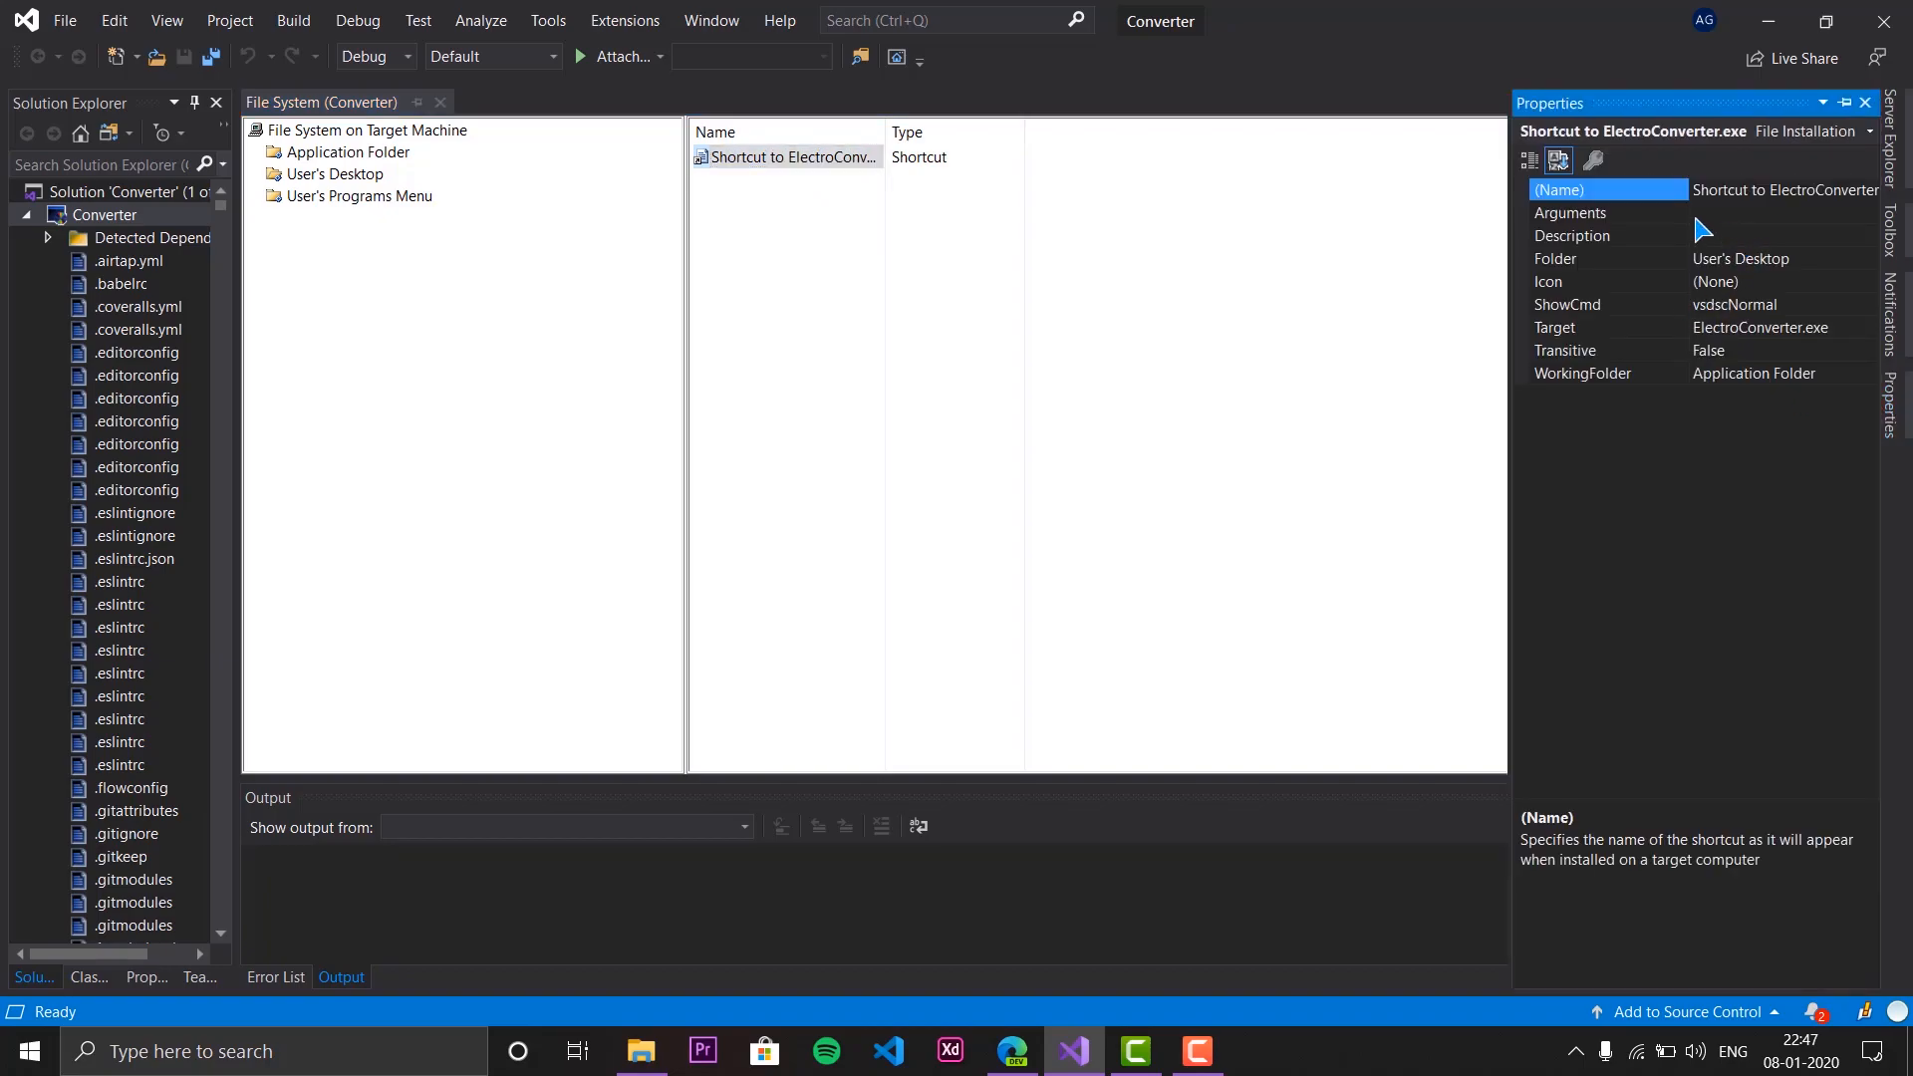
left_click(1806, 200)
type("Converter")
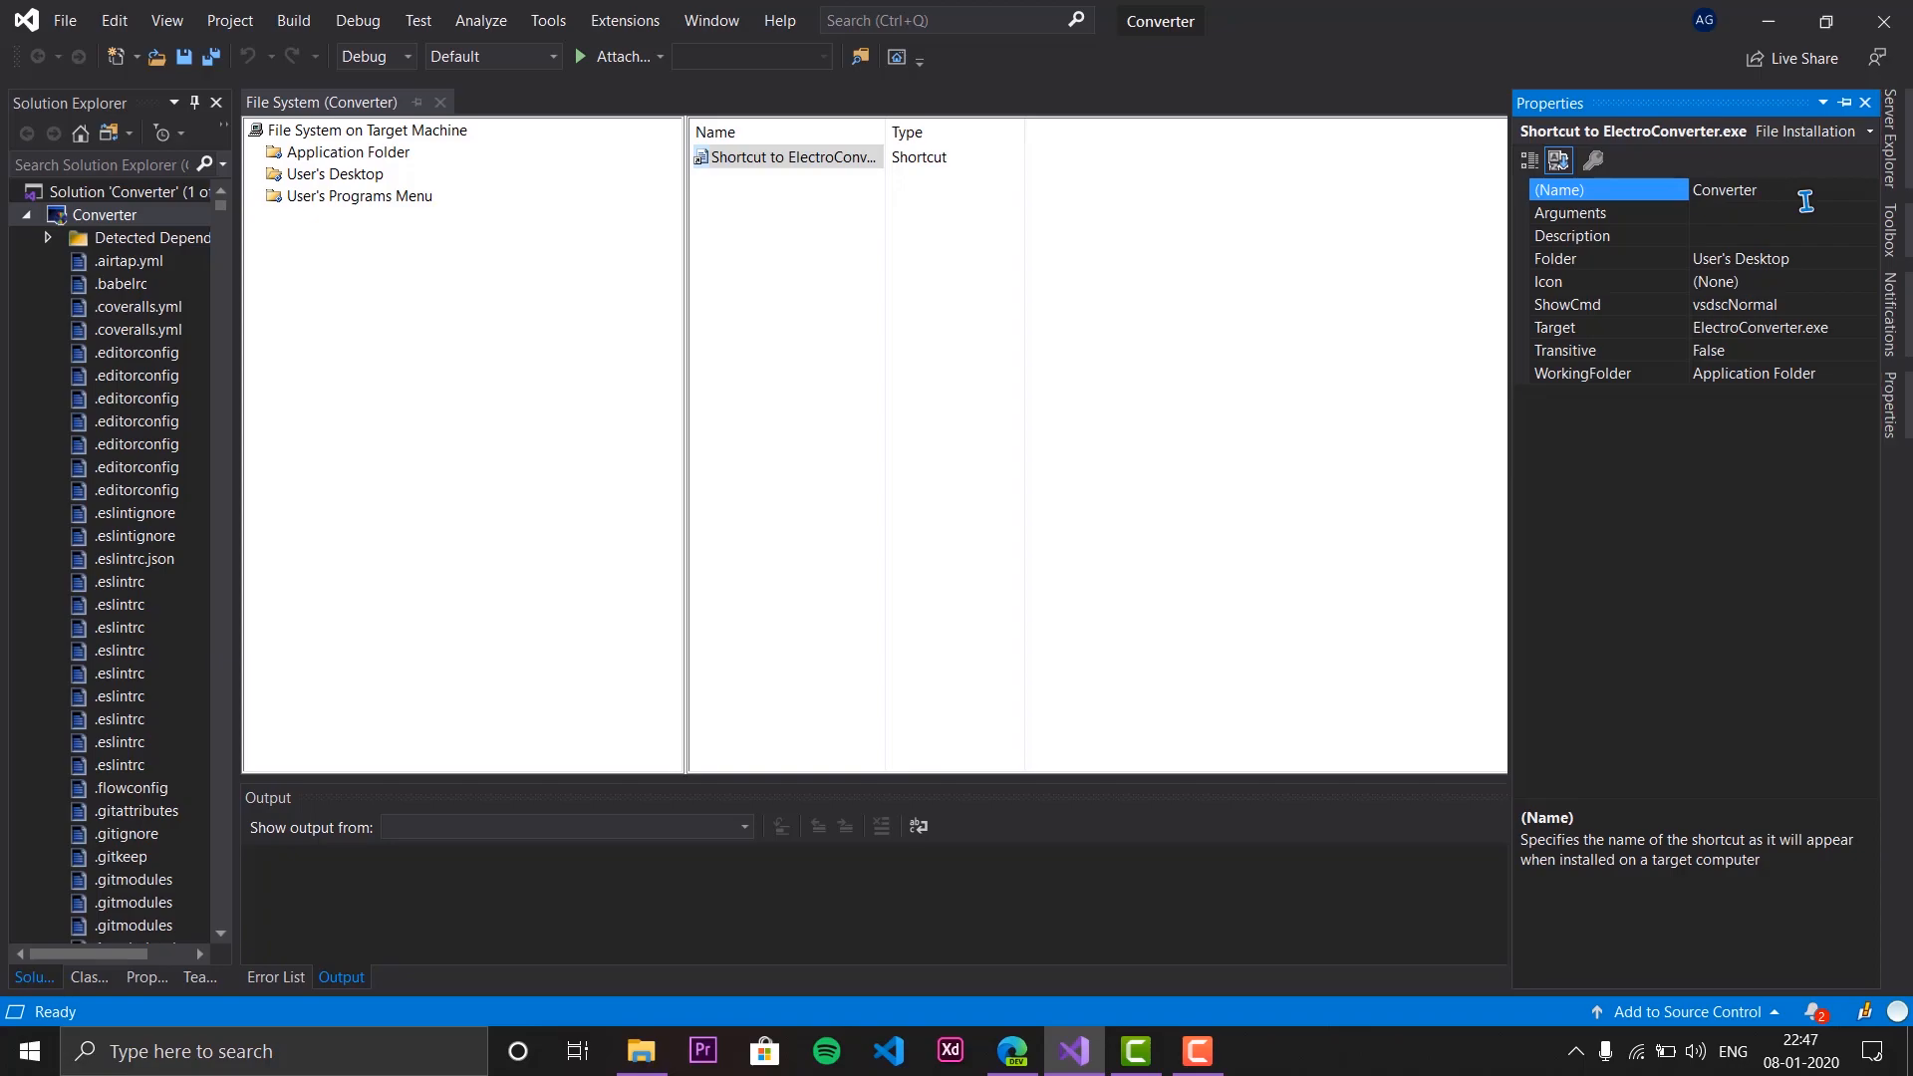
left_click(1891, 419)
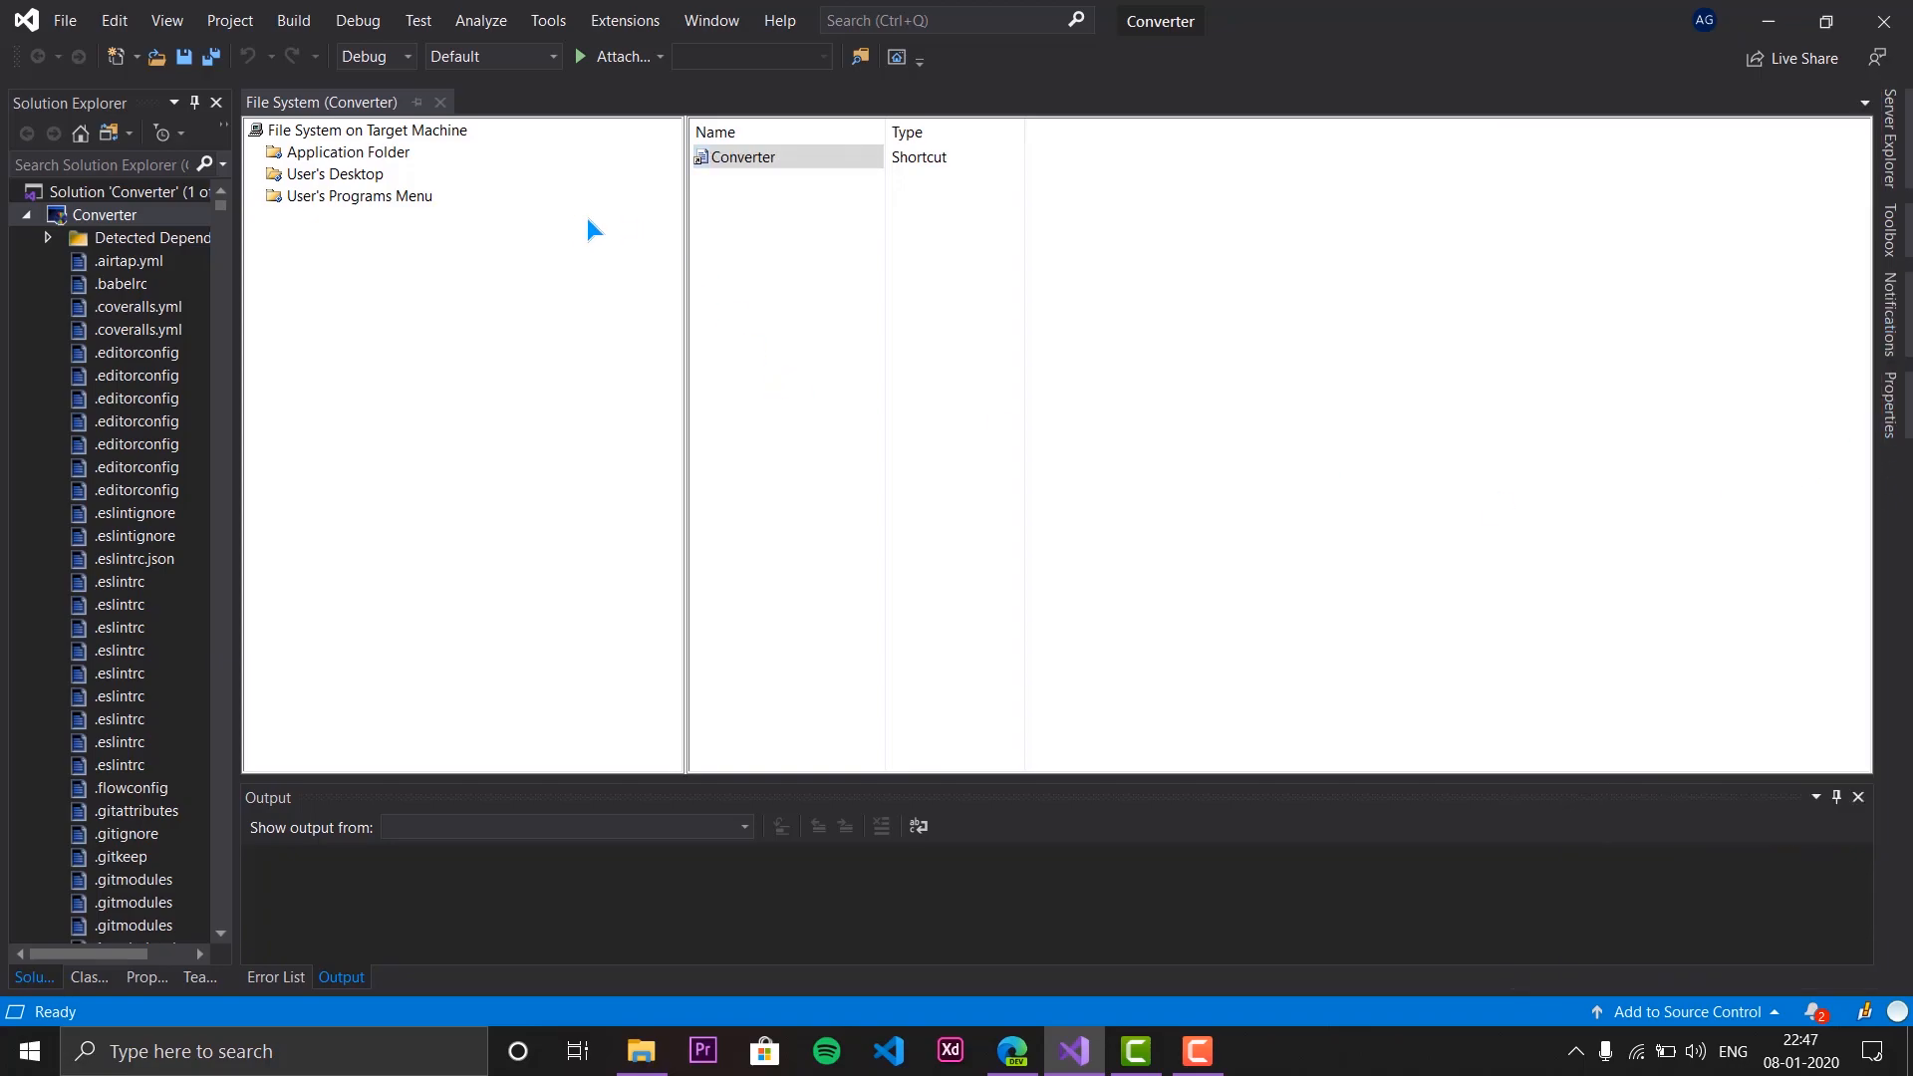
Set both the Author and Manufacturer properties of the Converter setup project to the developer's full name.
left_click(138, 213)
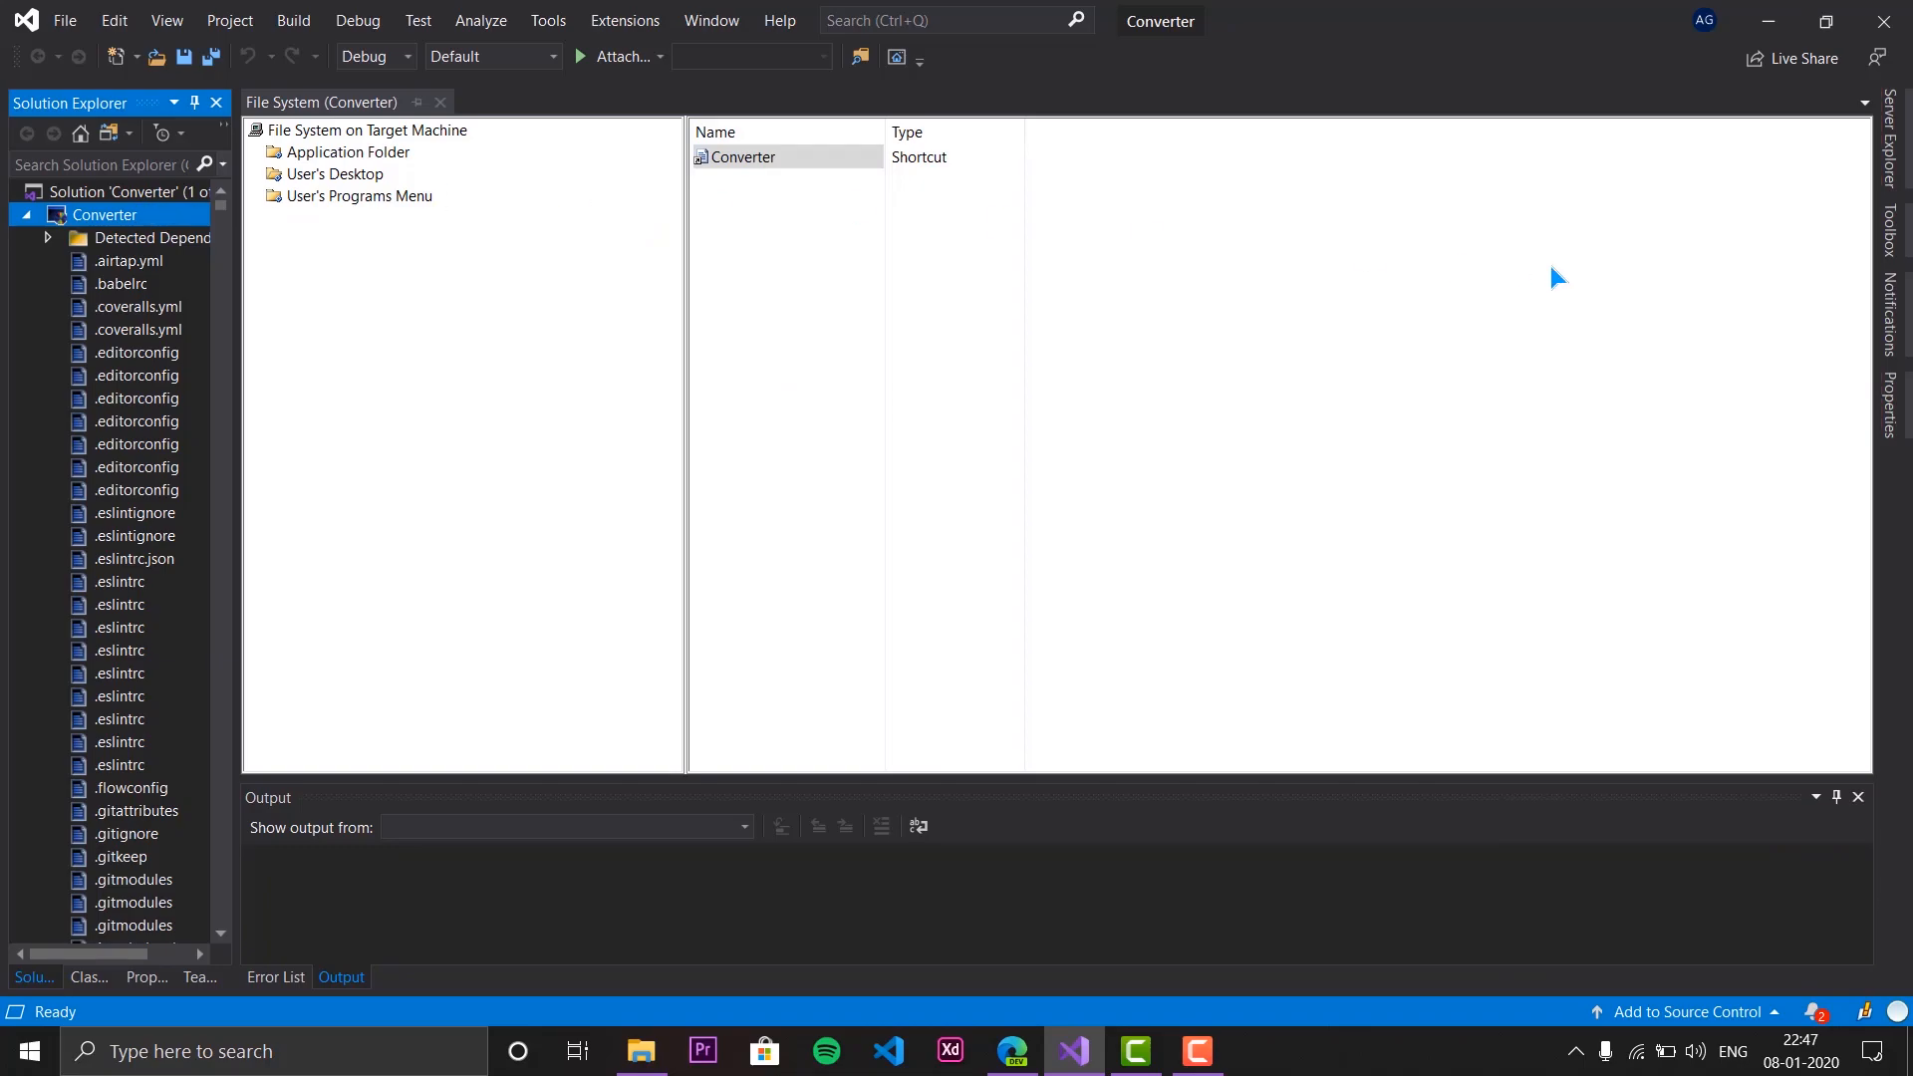
left_click(1890, 404)
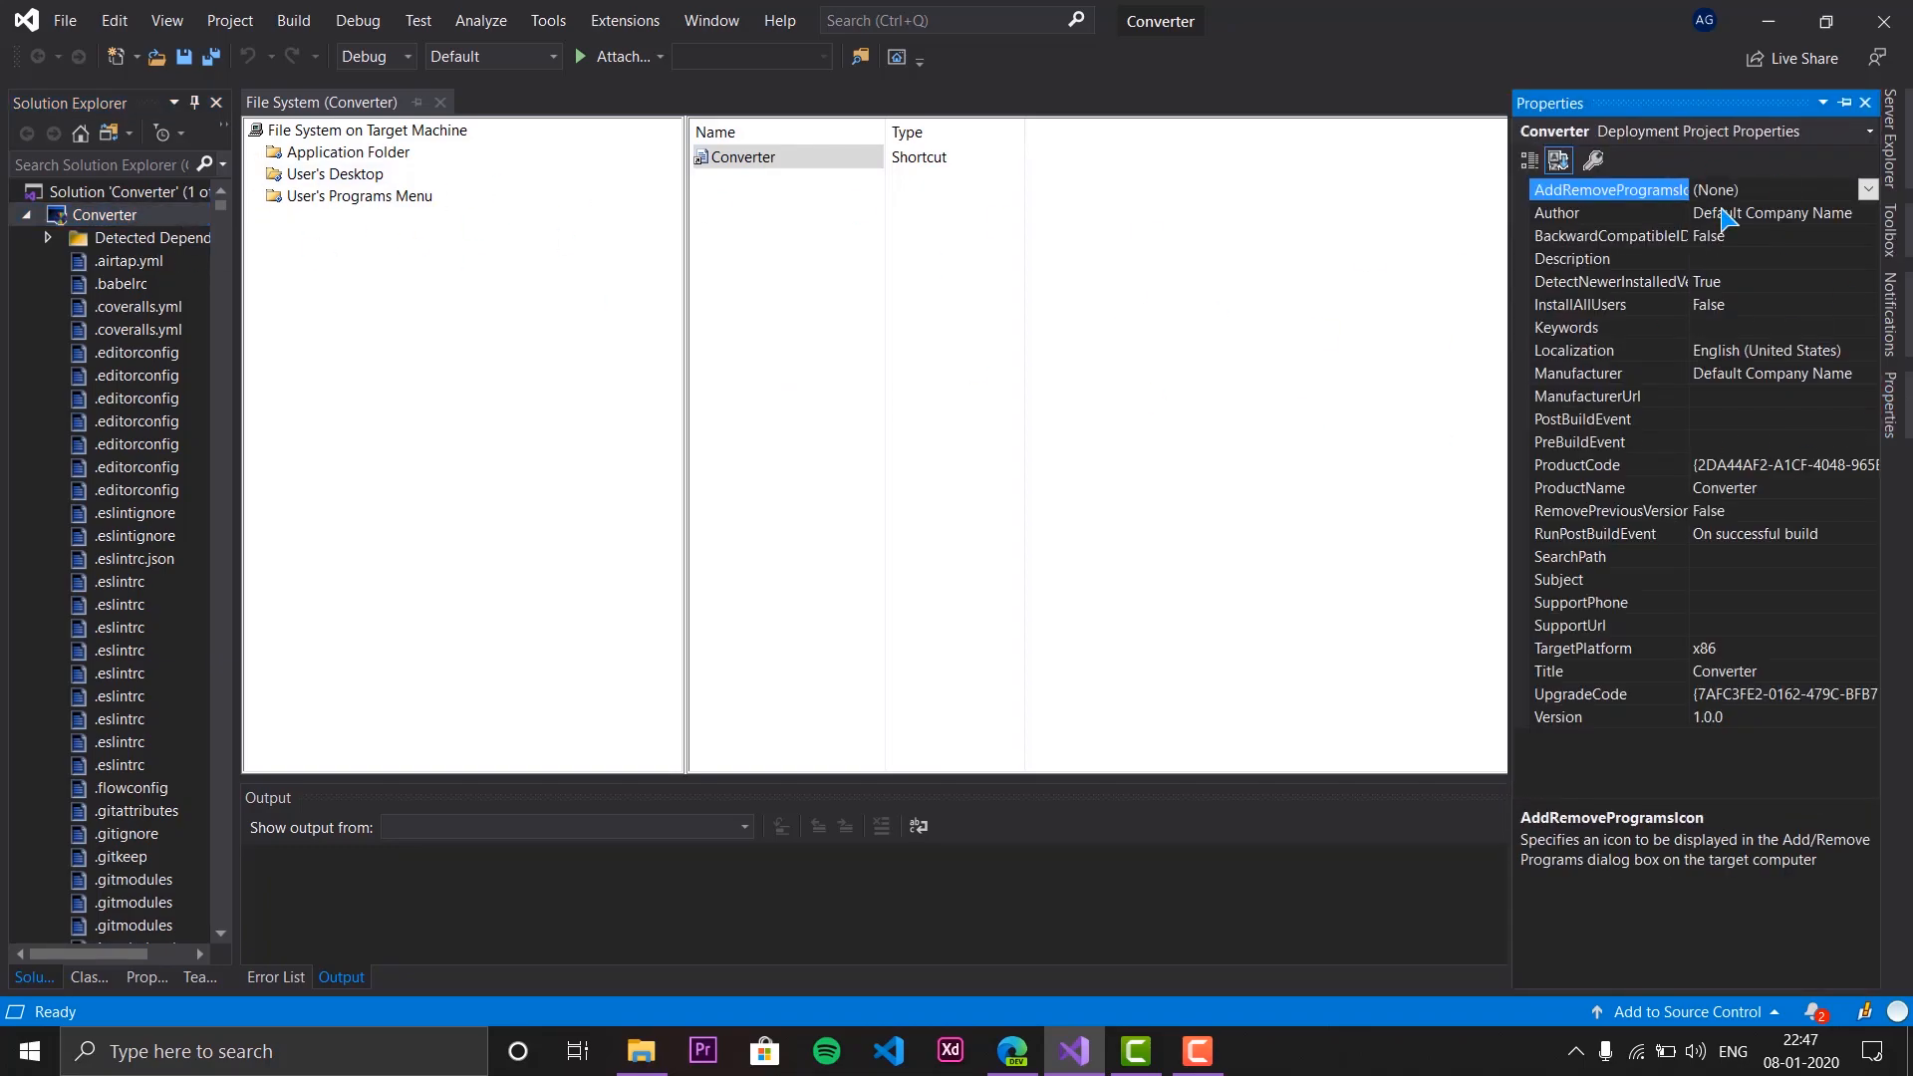
left_click(1777, 213)
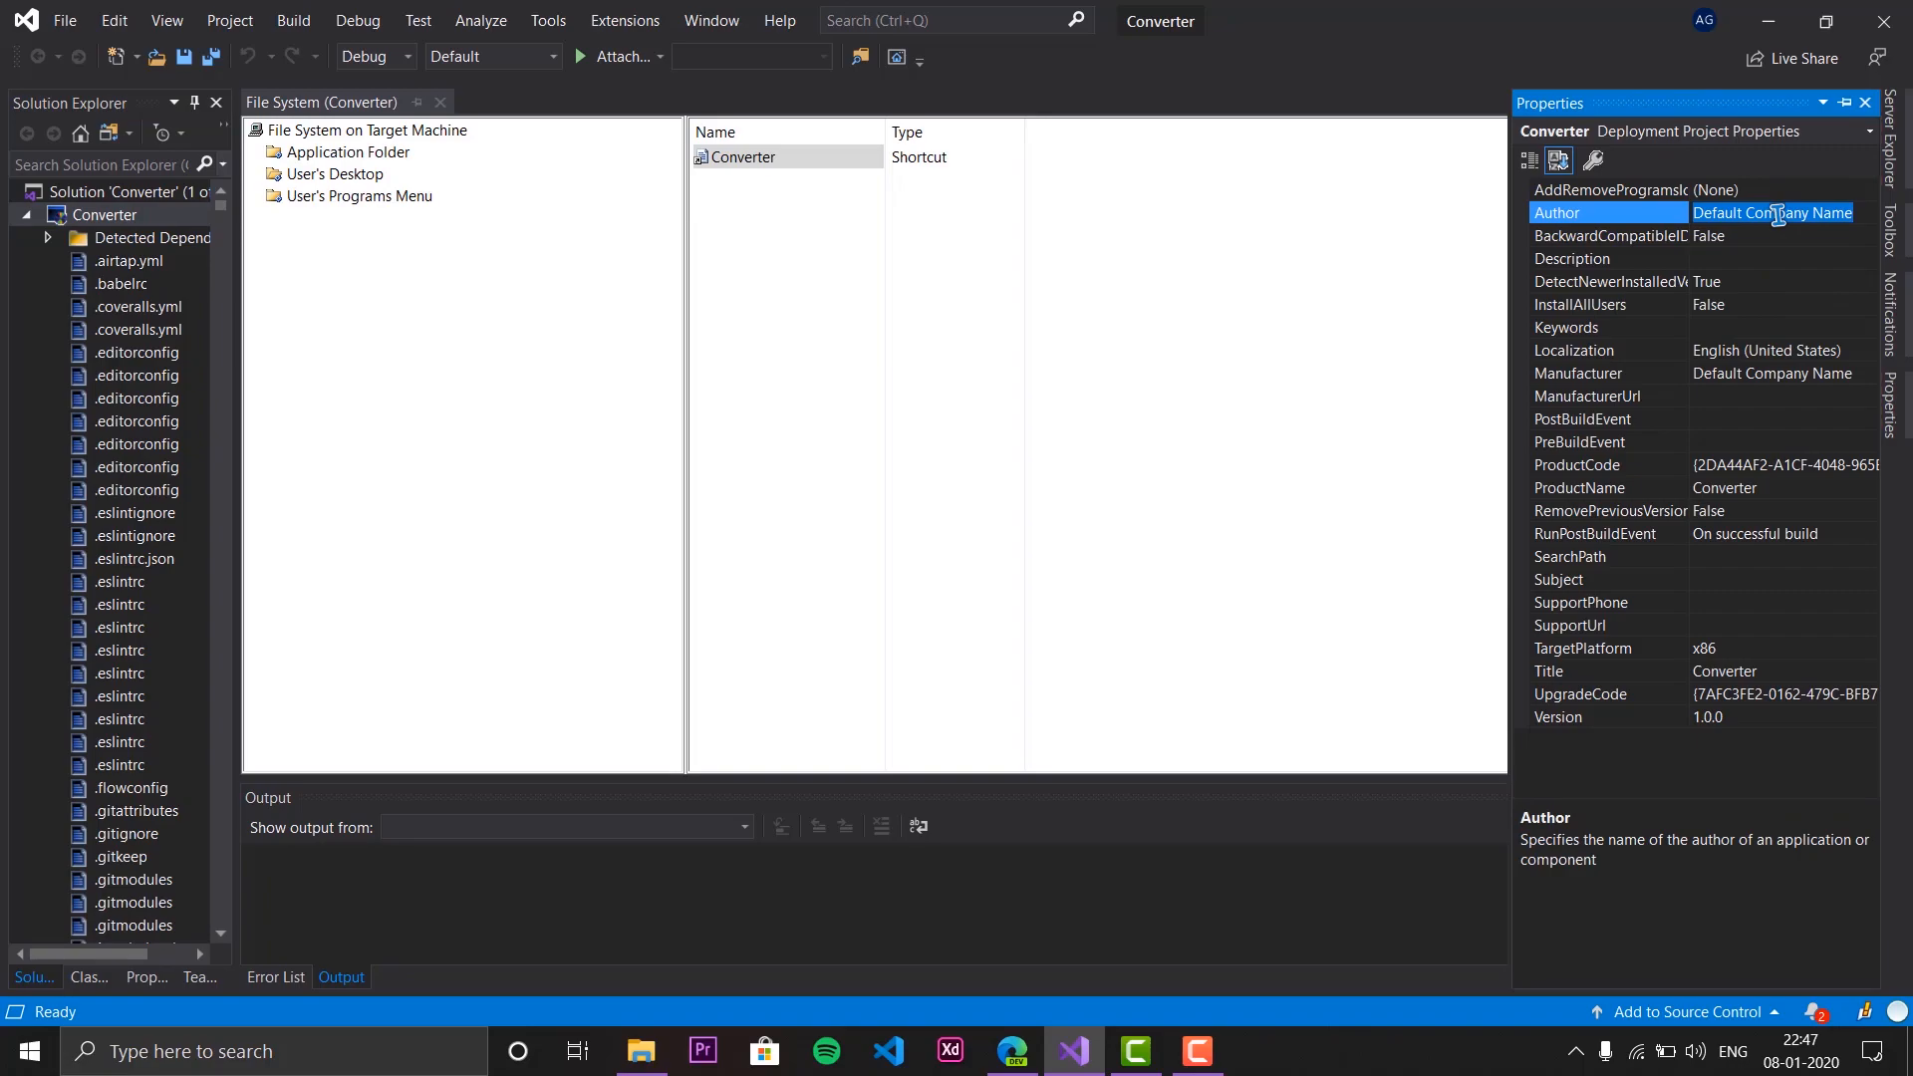
type("Amit Gujar")
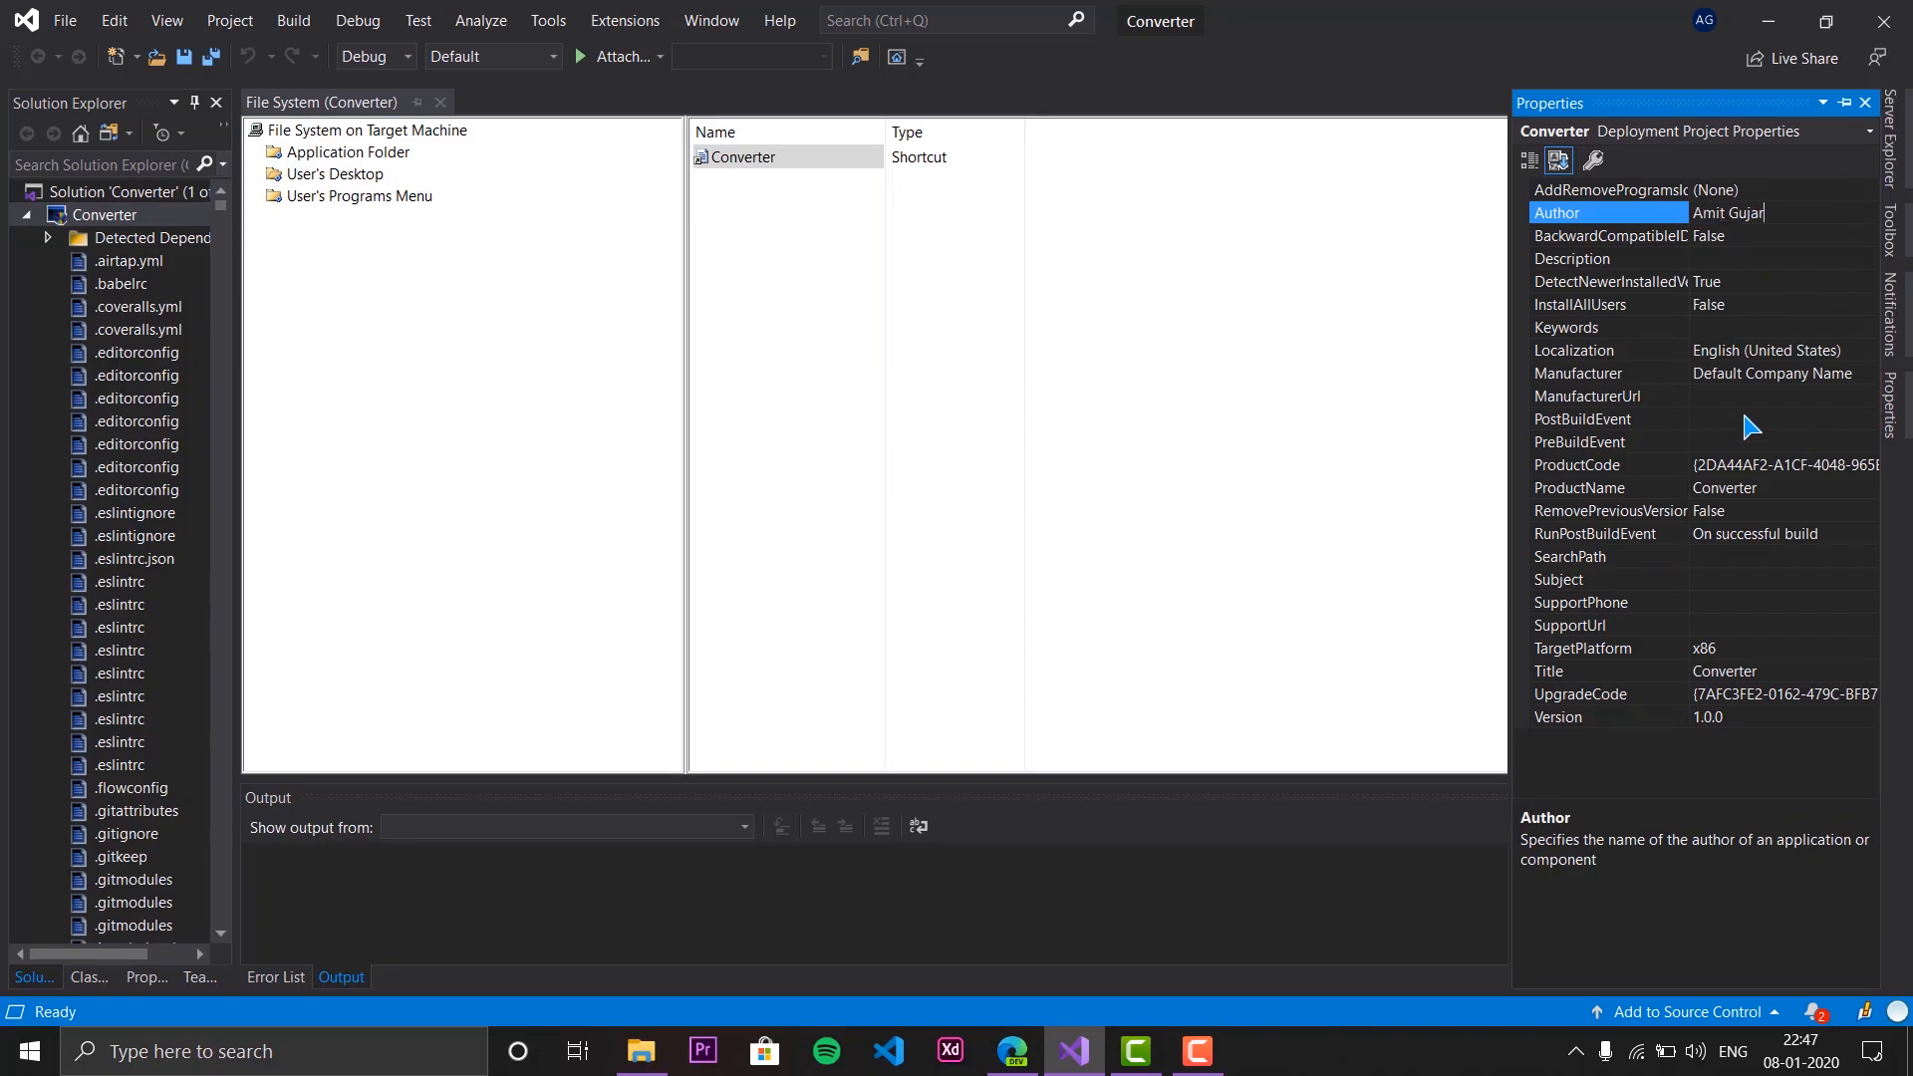
left_click(1800, 374)
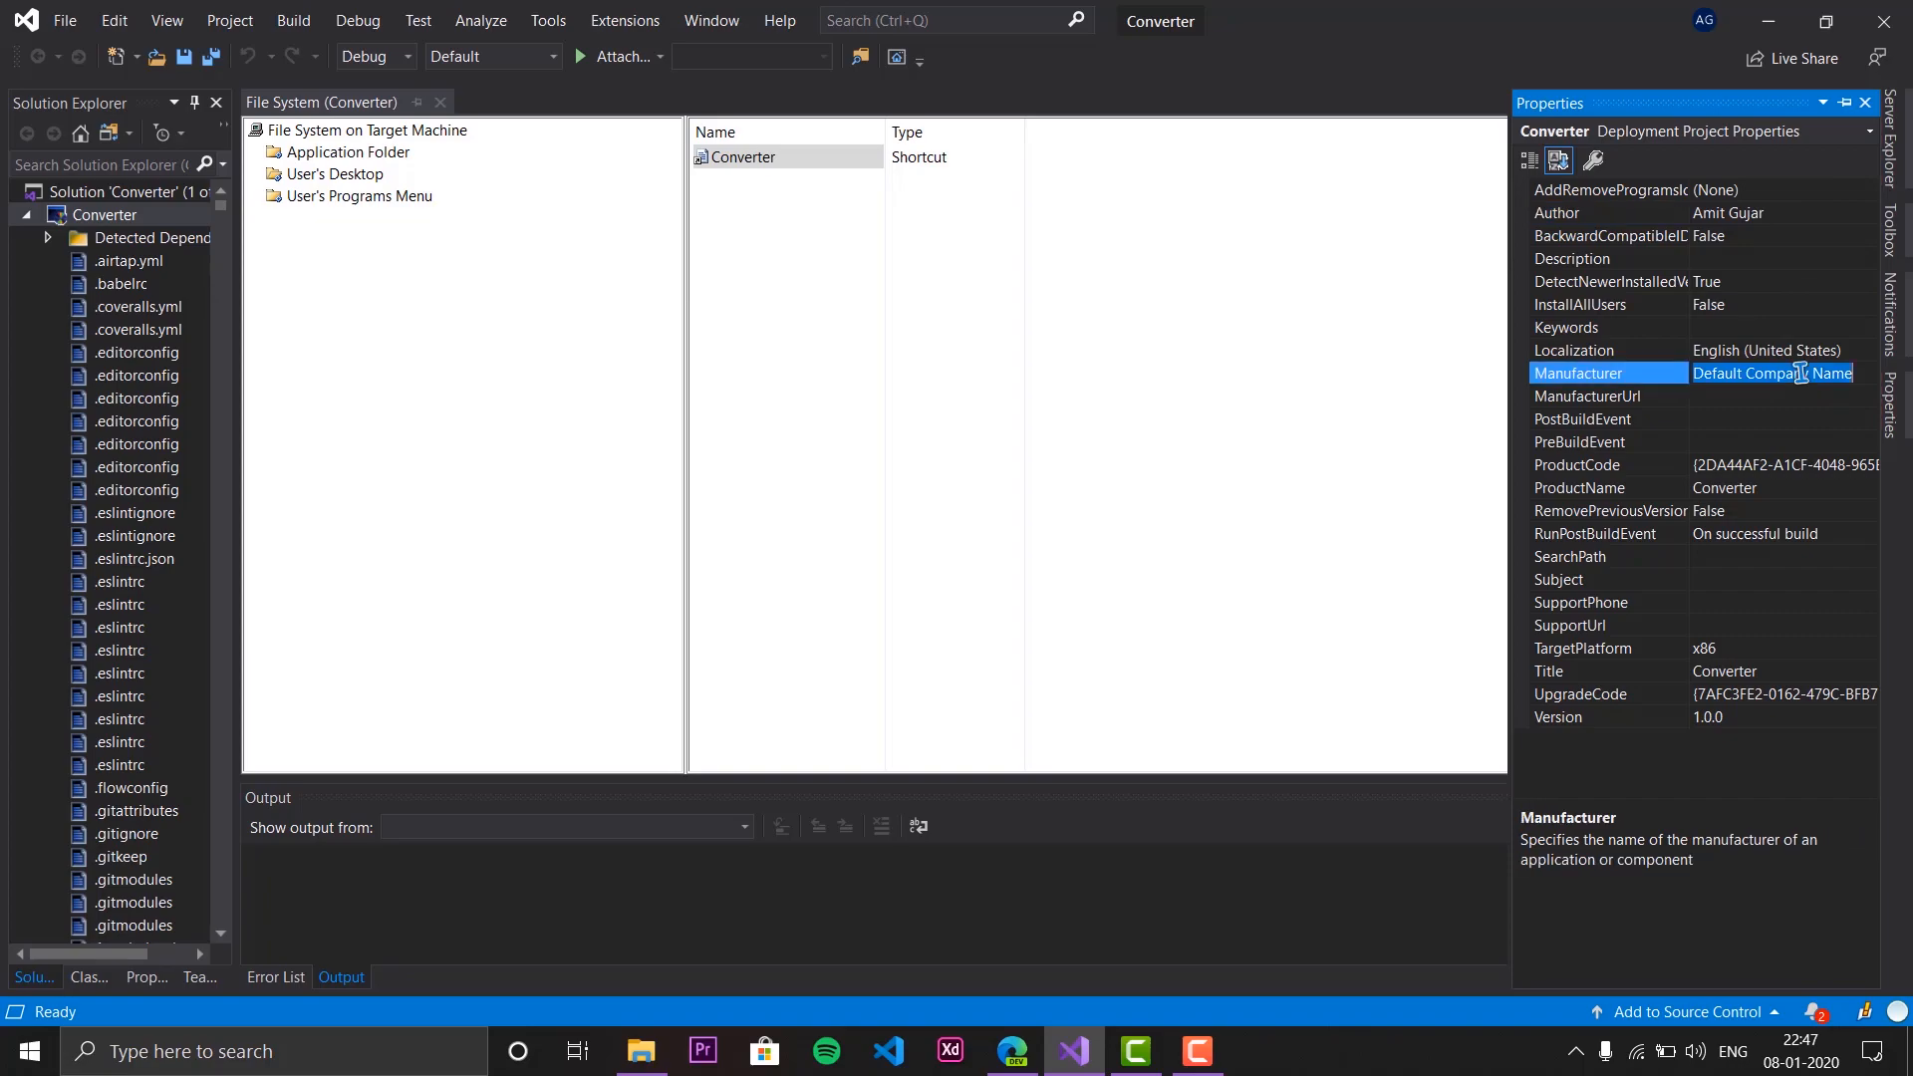
type("Amit Gujar")
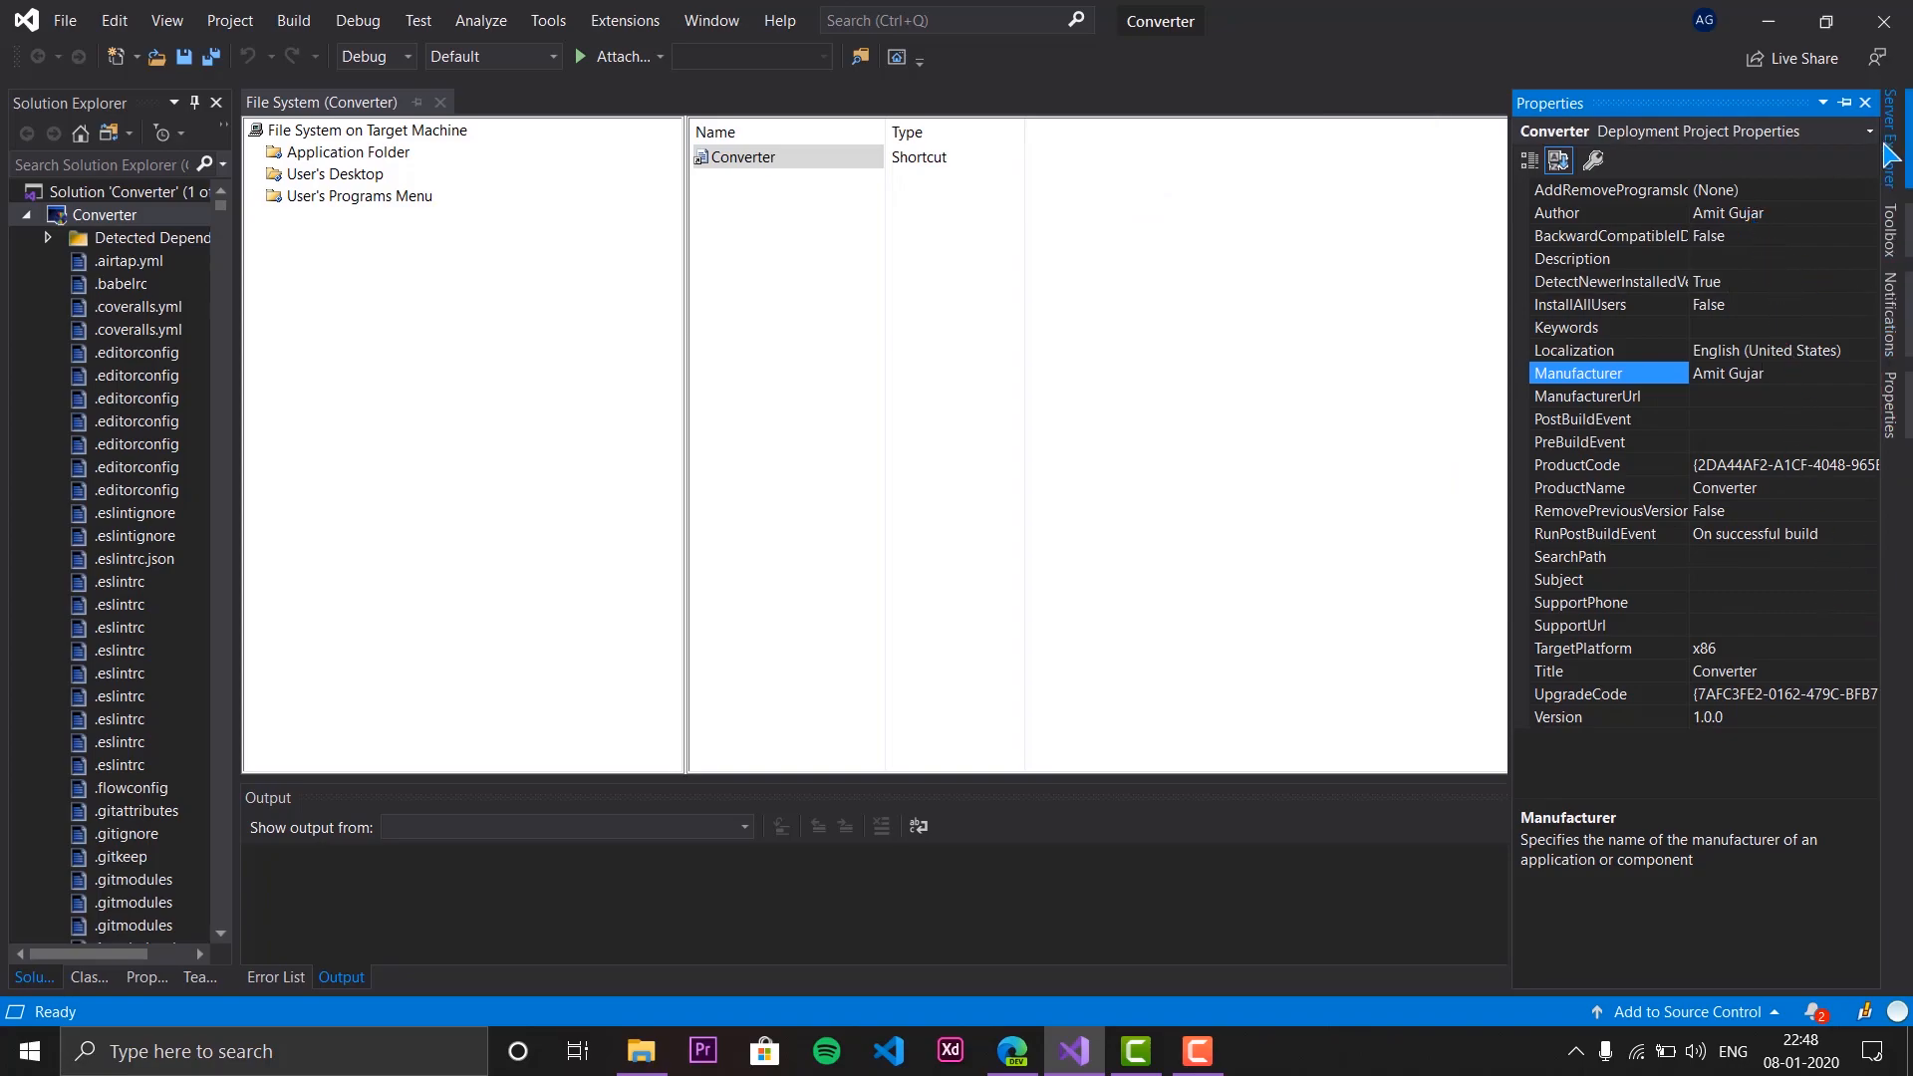
left_click(1891, 401)
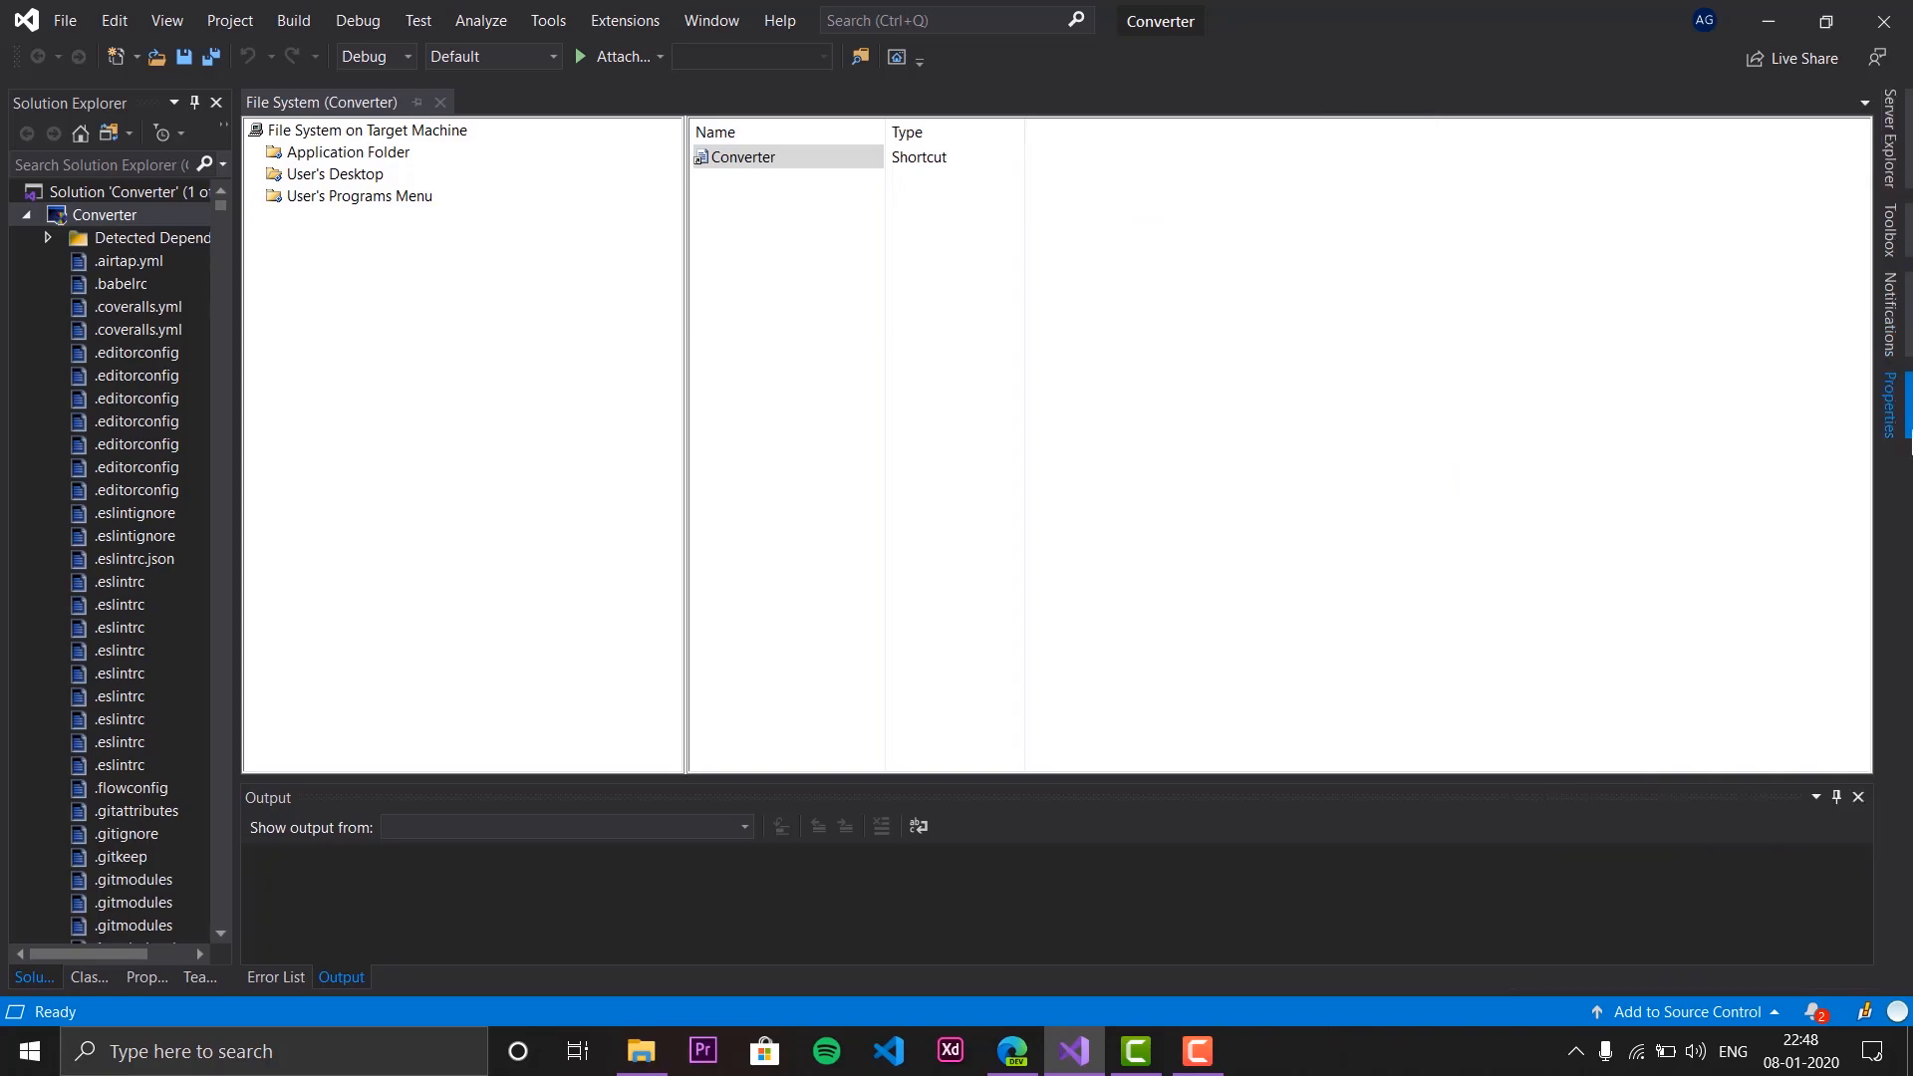
Build the Converter setup project and open its Debug output folder in File Explorer.
right_click(140, 219)
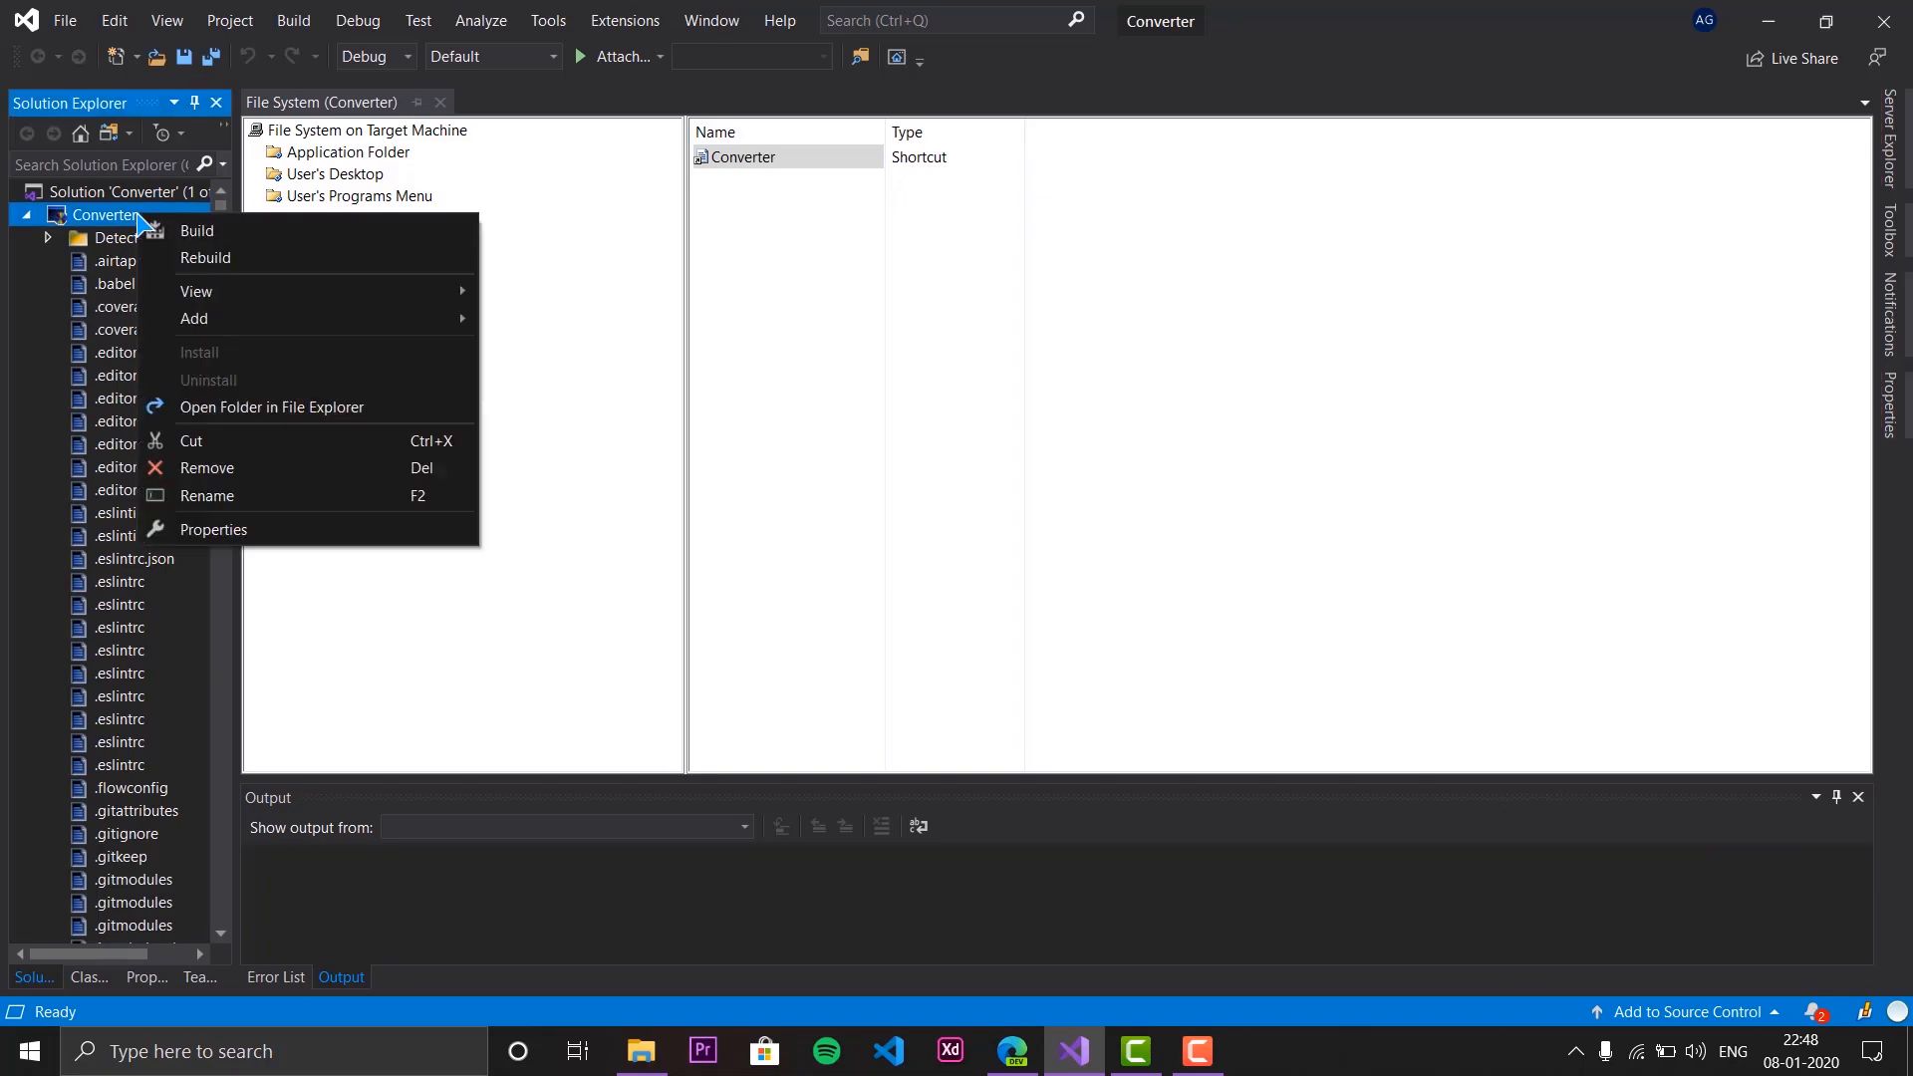
left_click(196, 231)
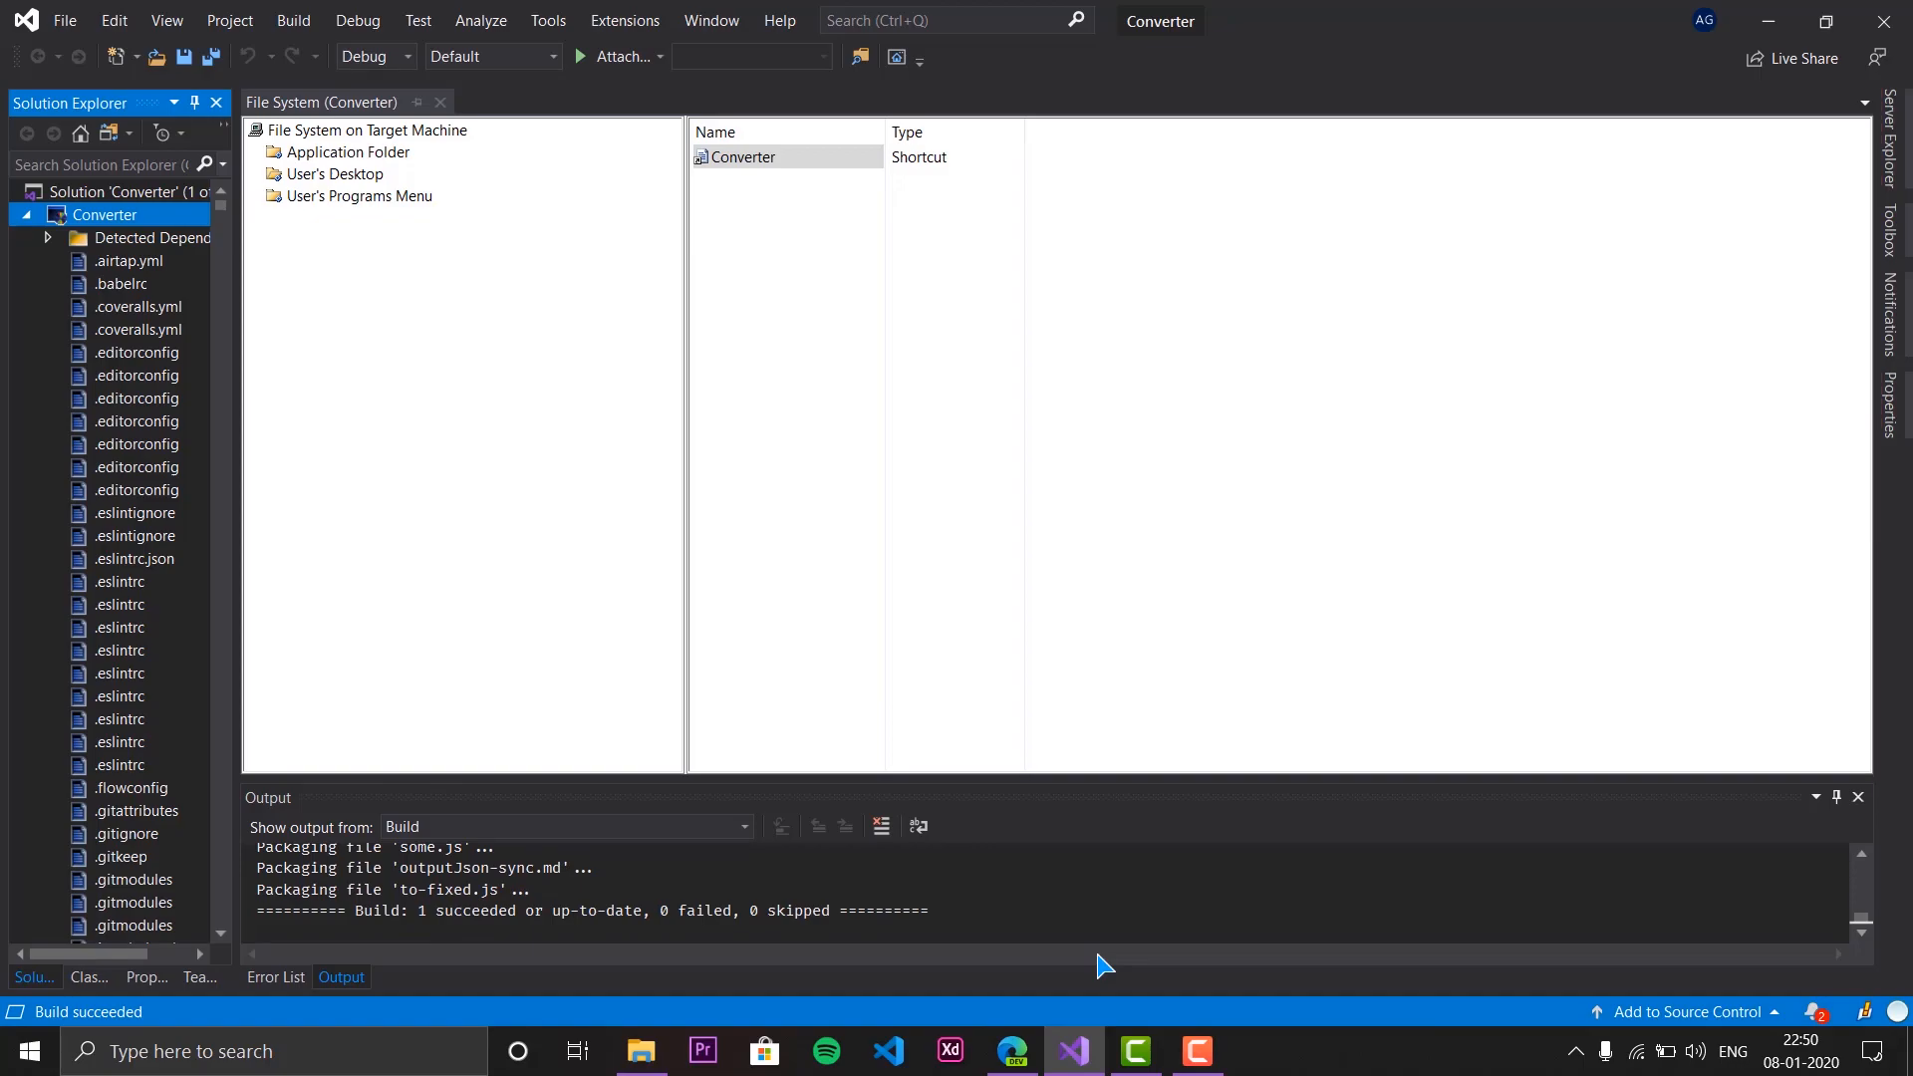
right_click(127, 214)
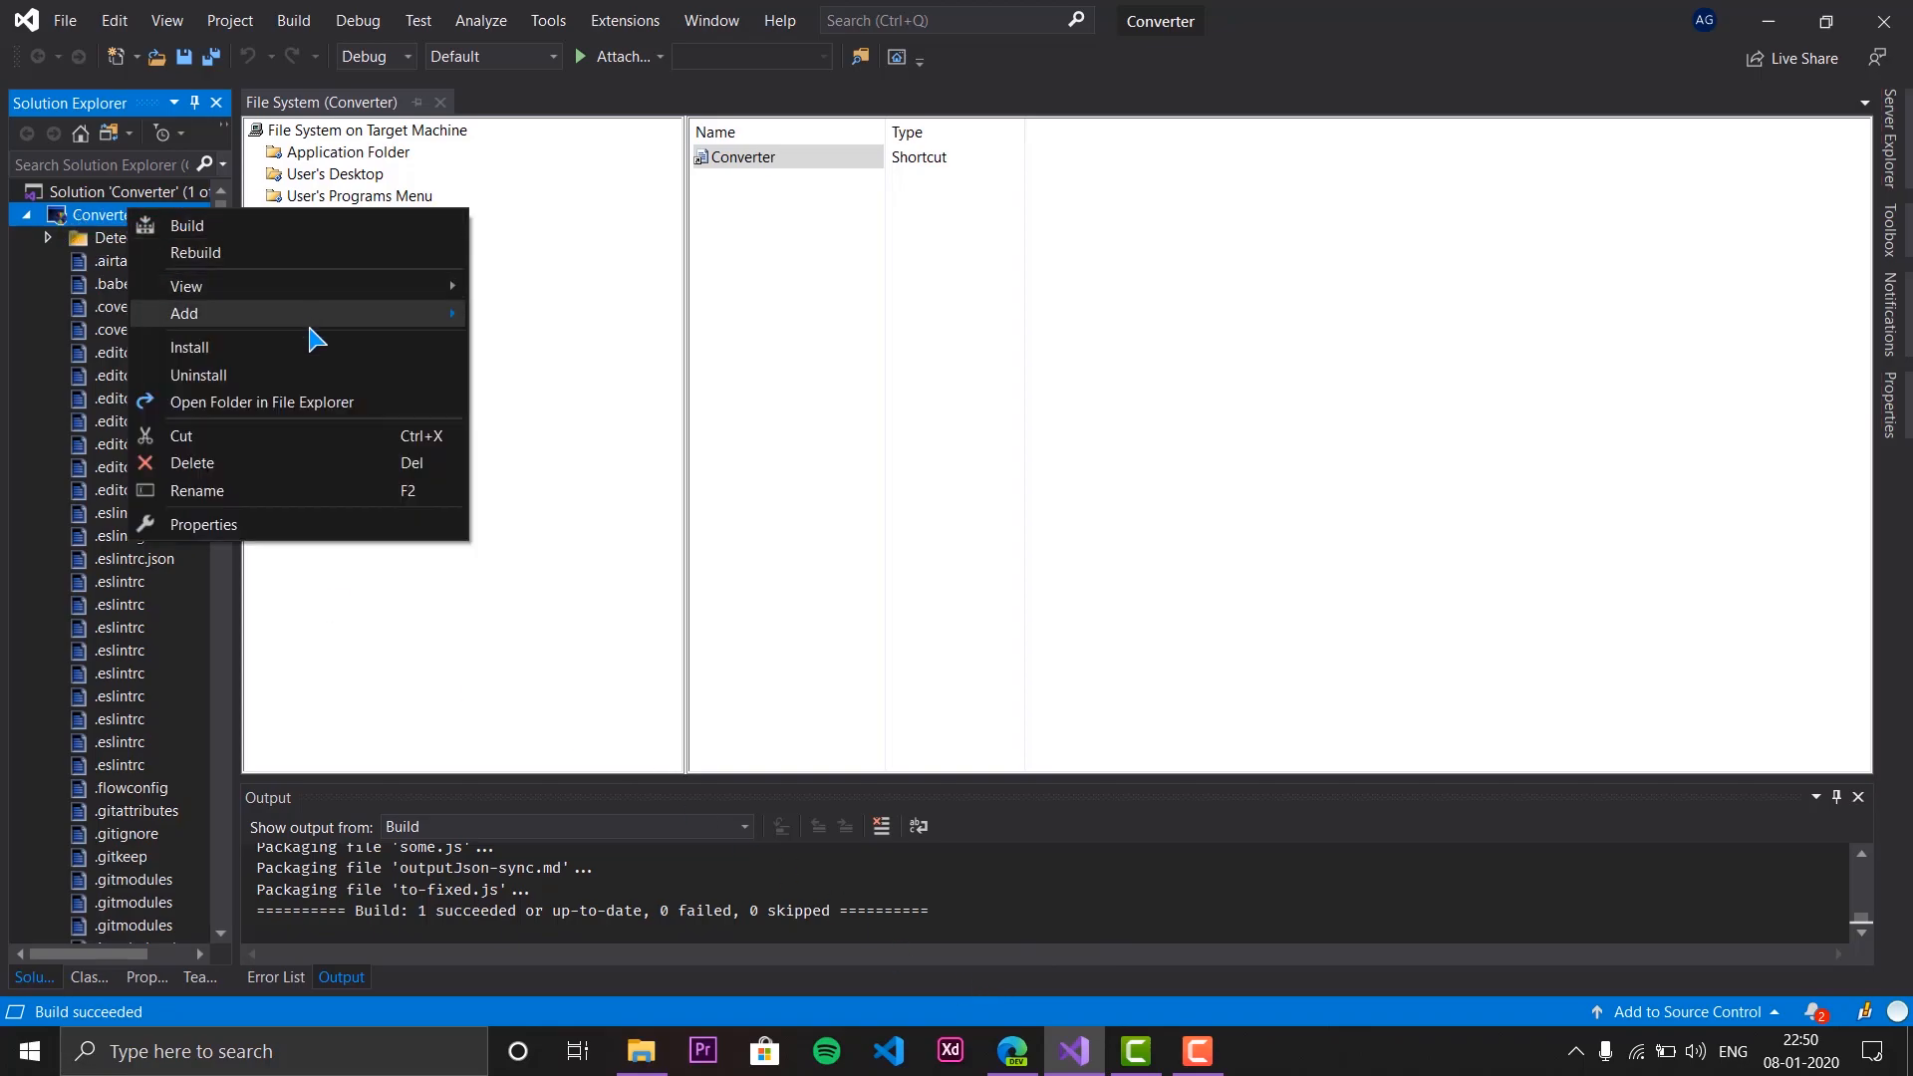
left_click(269, 401)
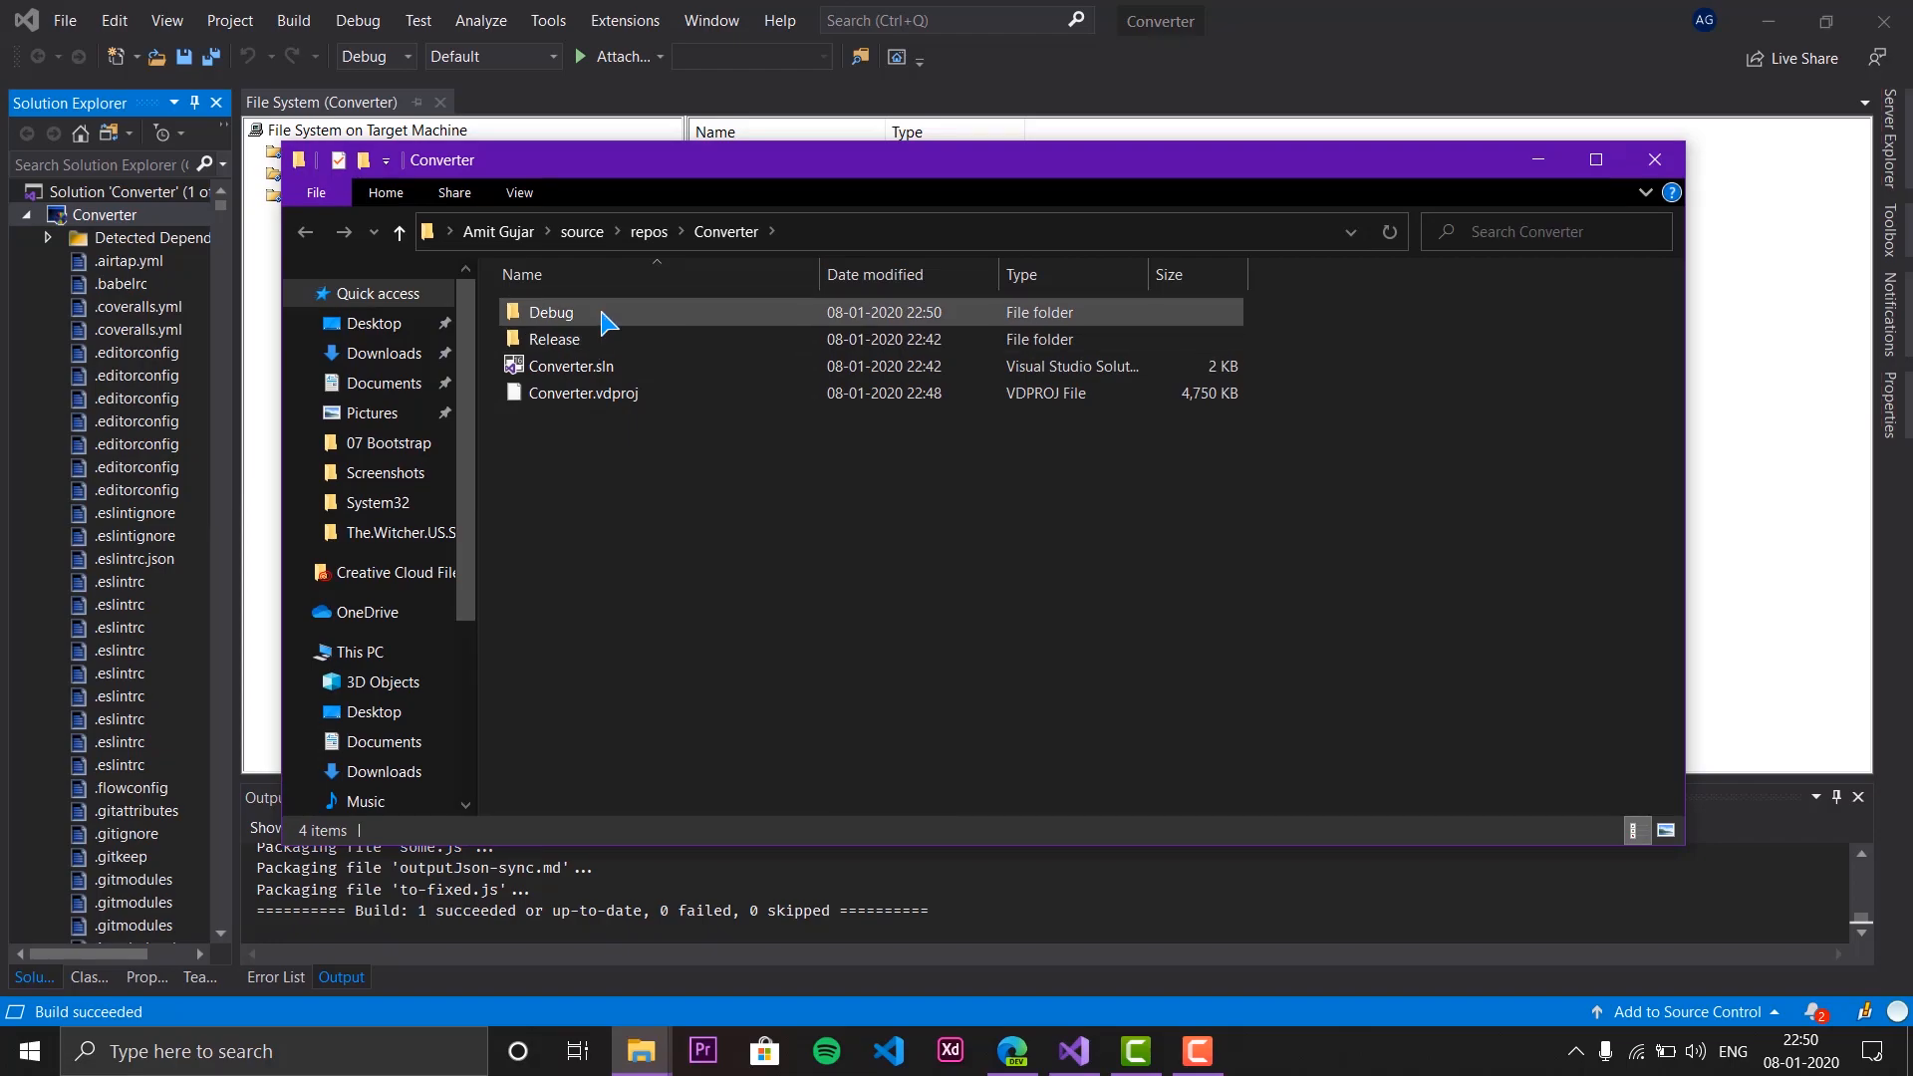
double_click(604, 318)
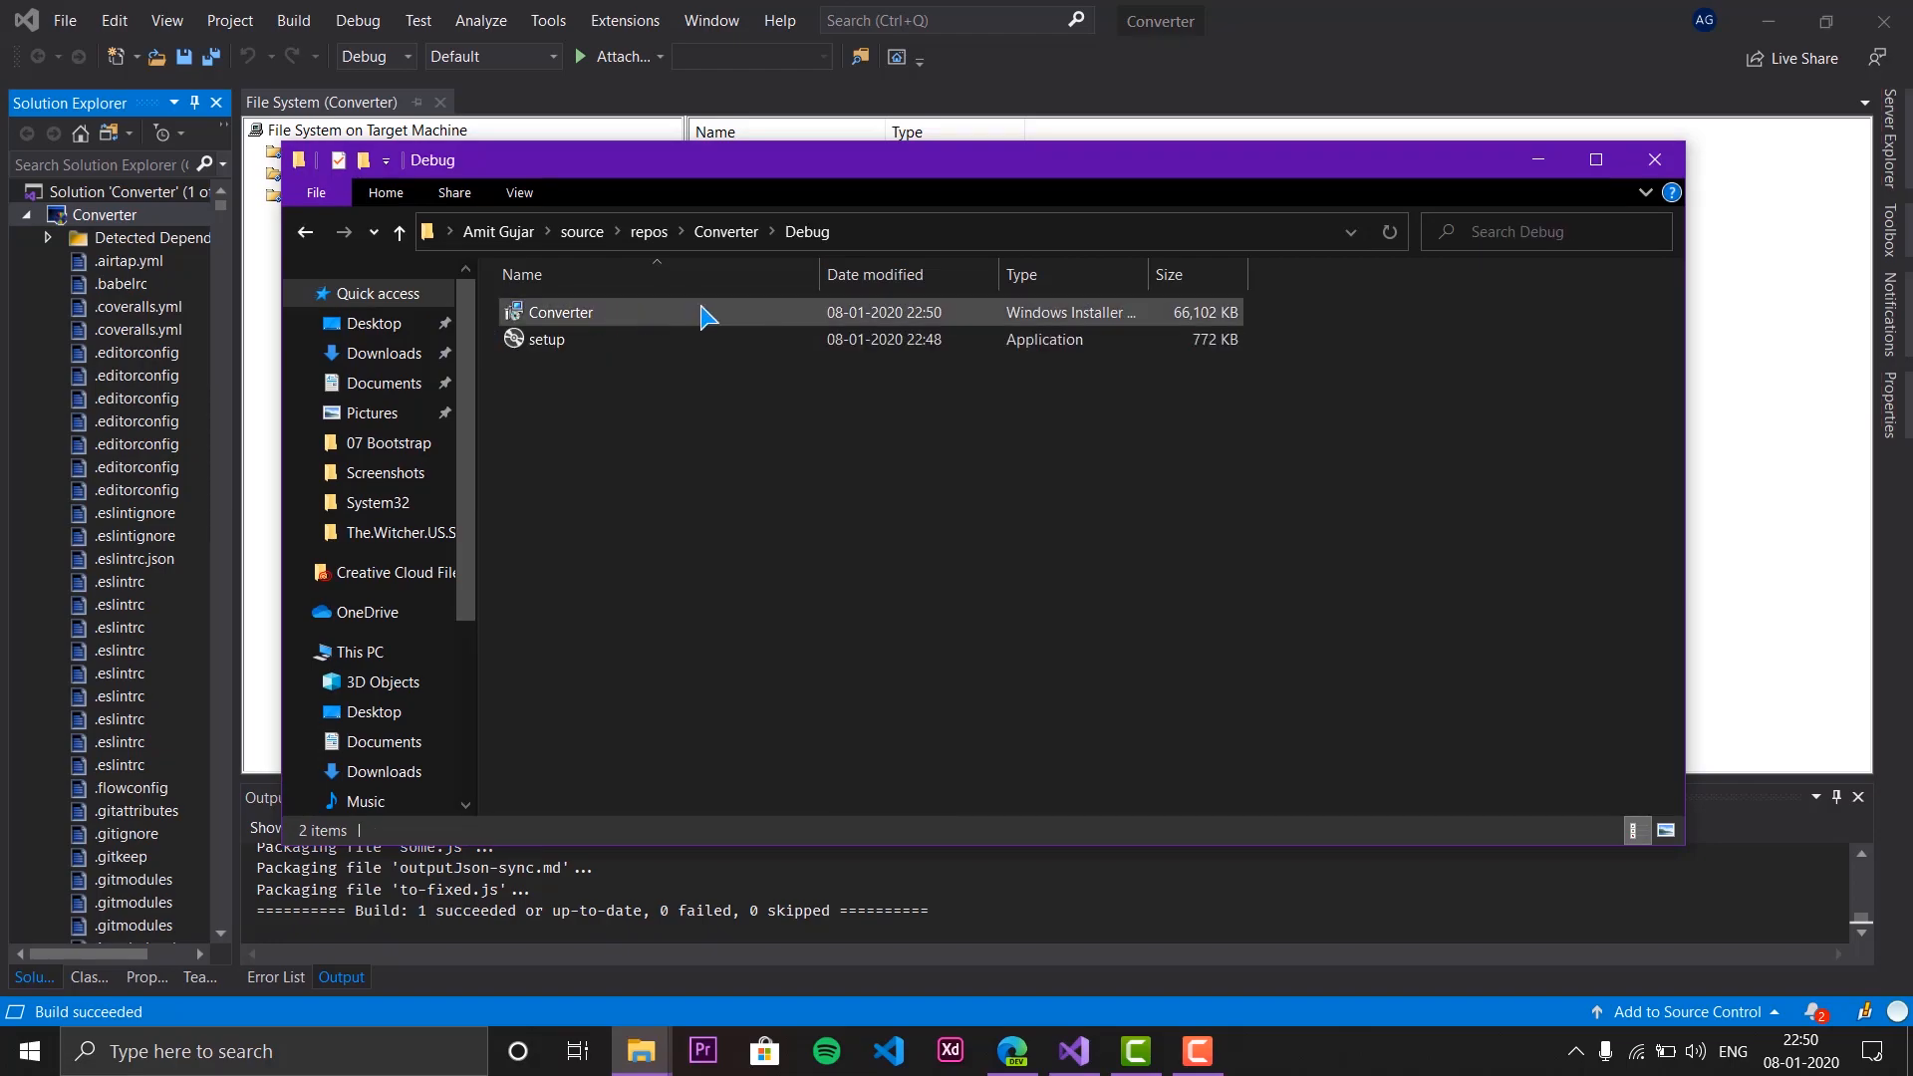
Run the Converter Windows Installer package from the Debug folder and minimize File Explorer behind the setup wizard.
left_click(653, 315)
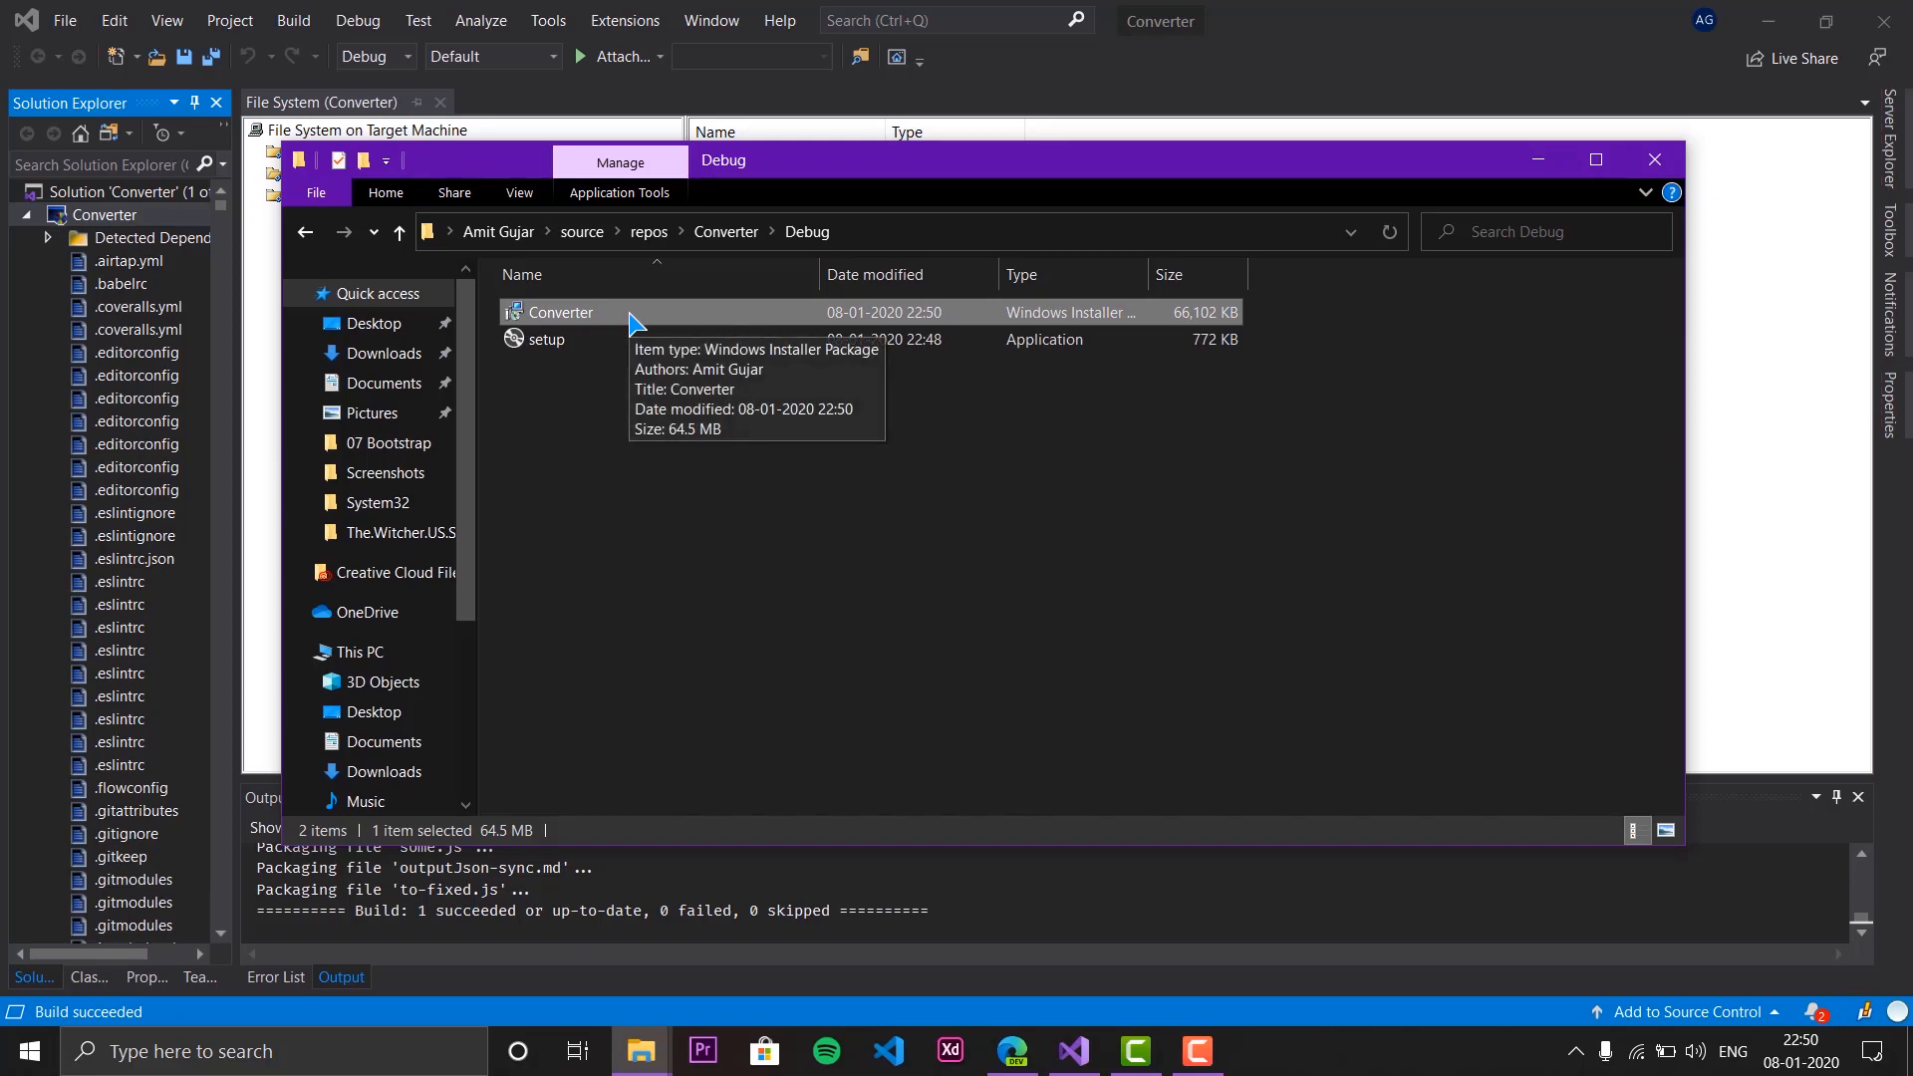
right_click(627, 321)
left_click(609, 472)
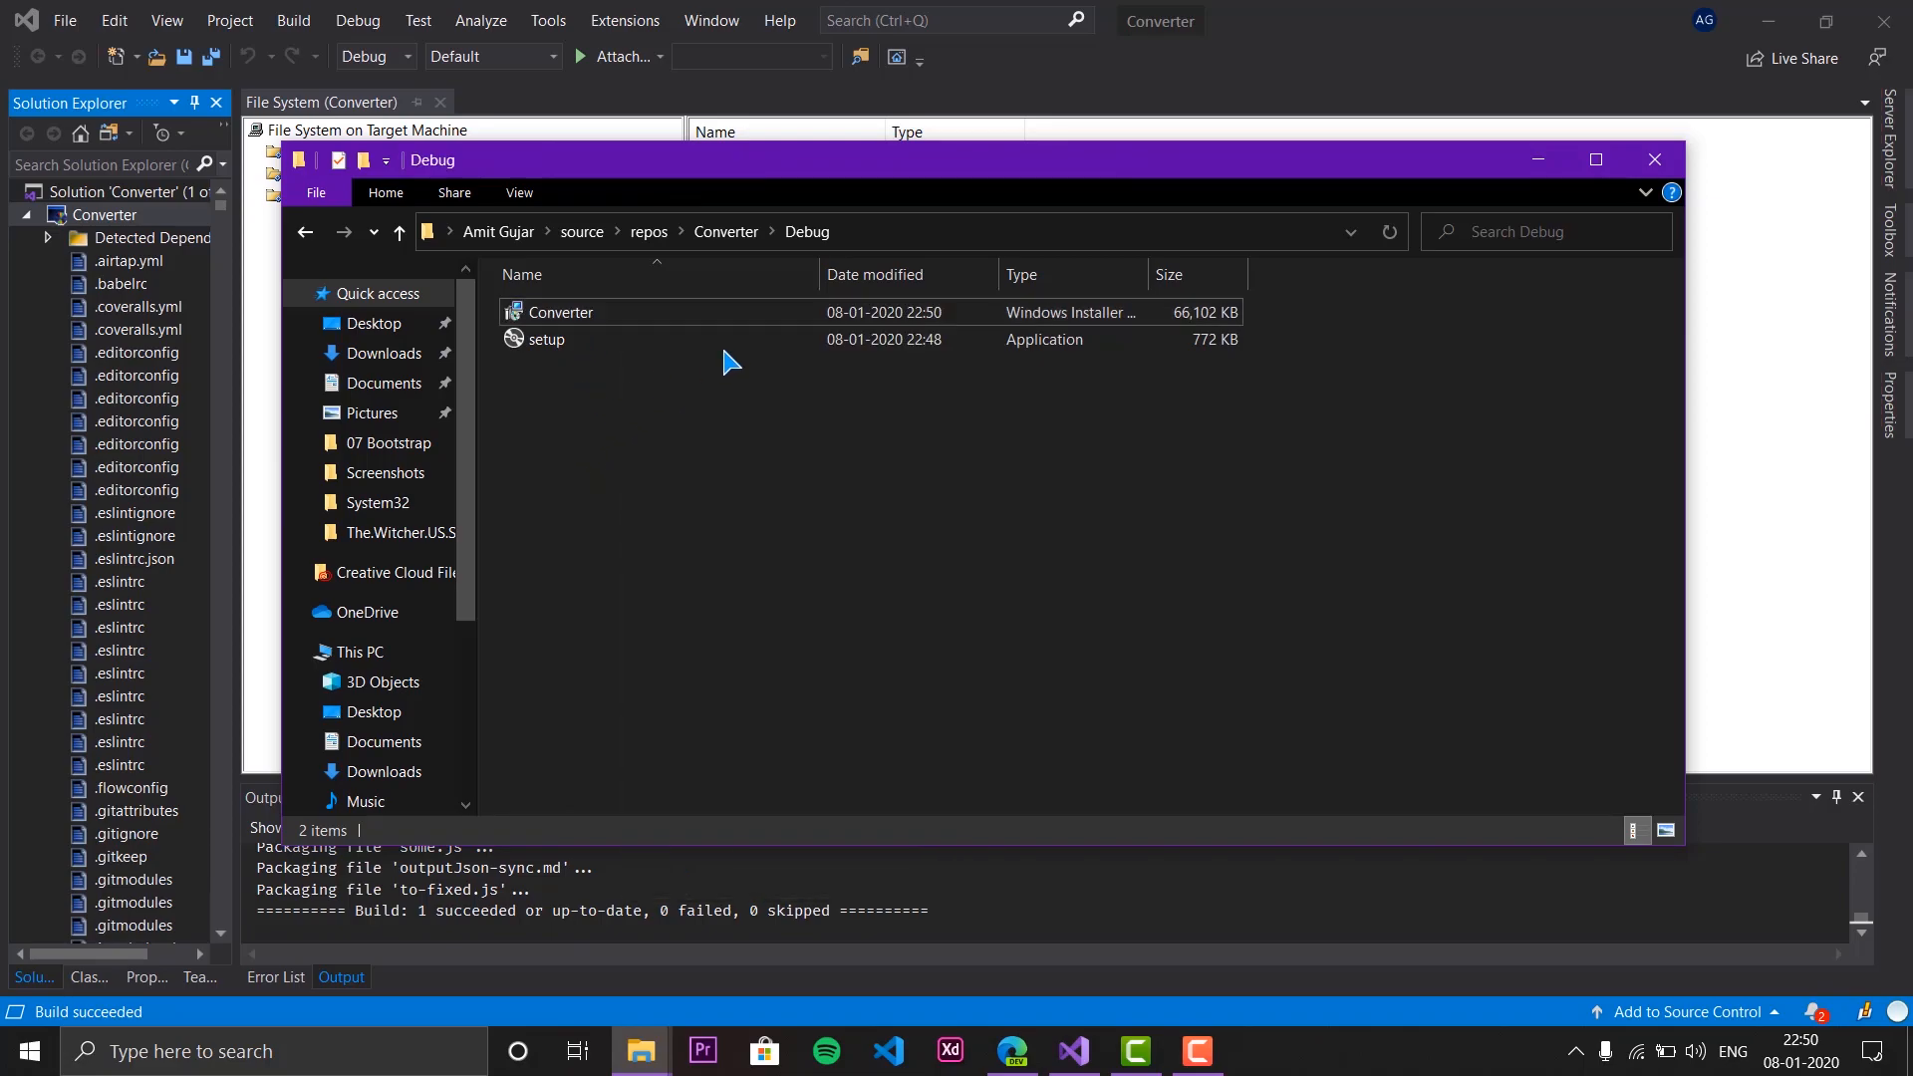
double_click(585, 311)
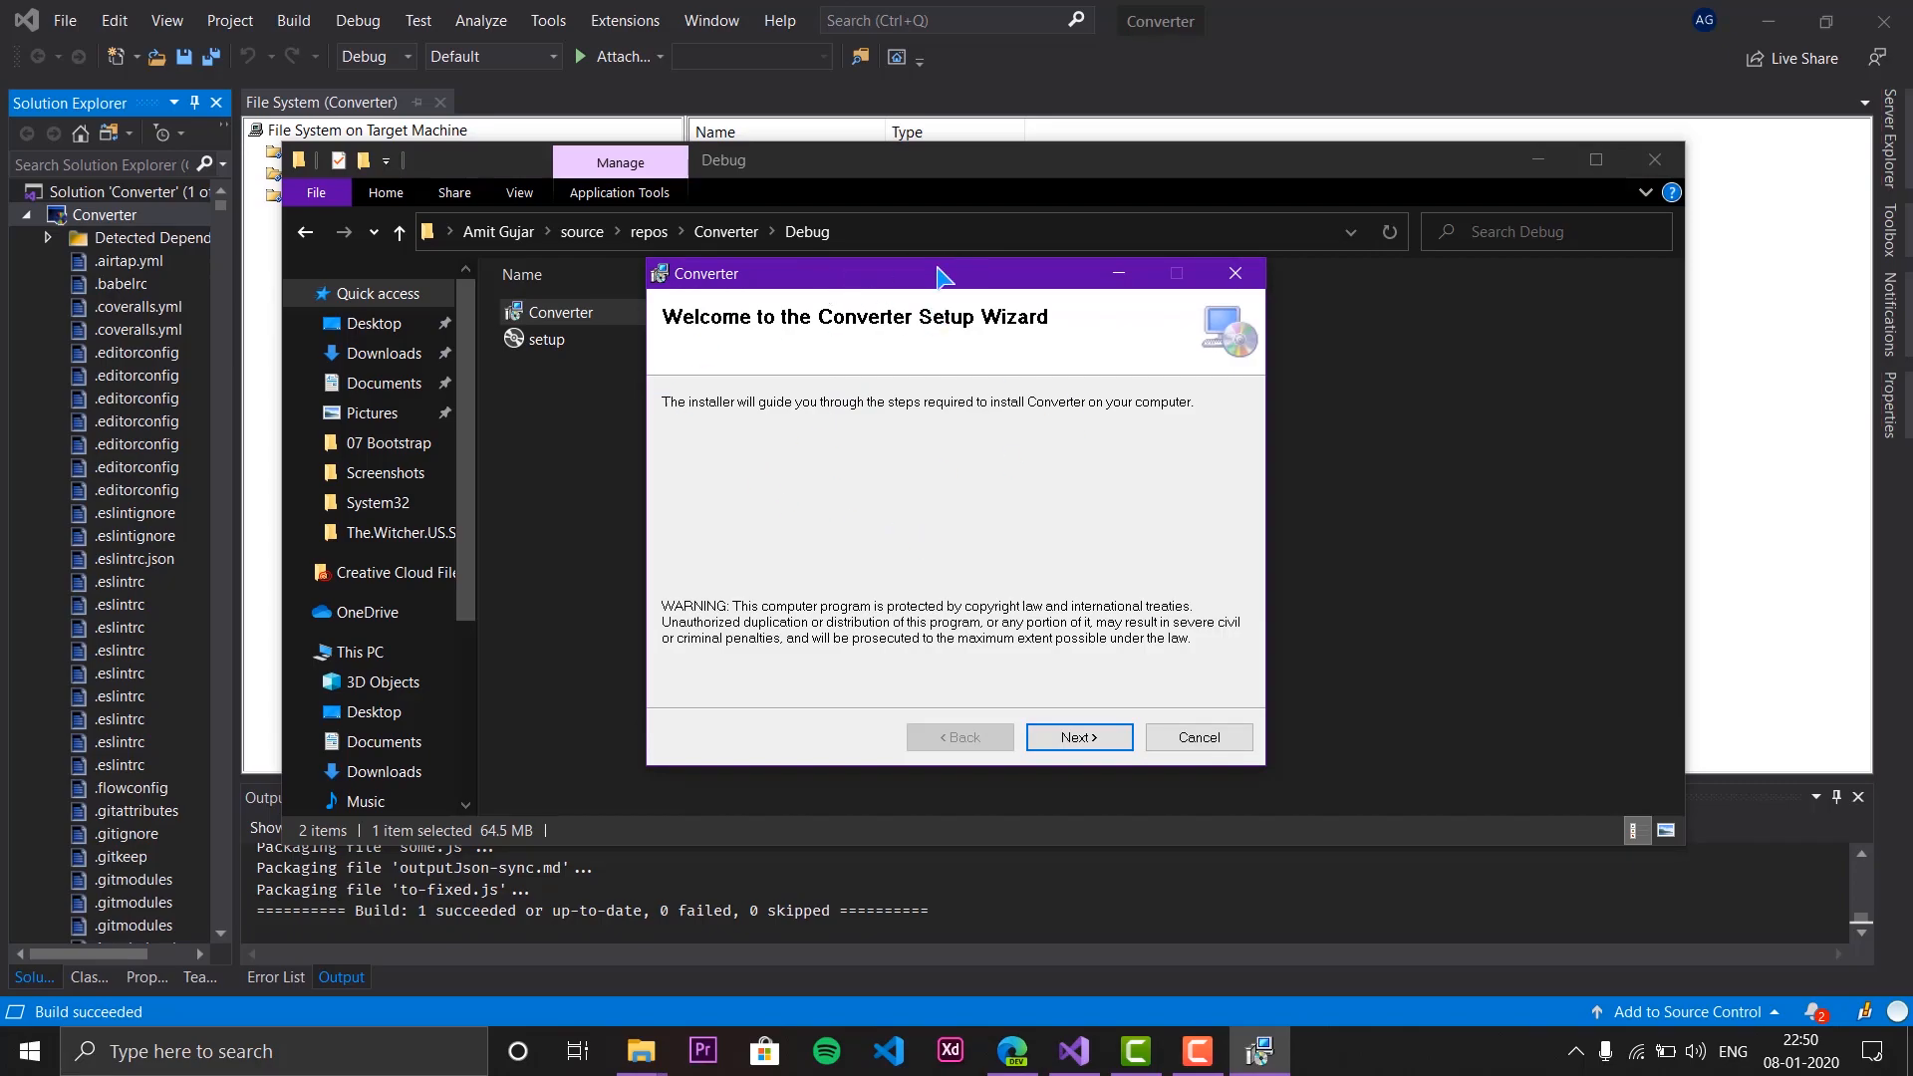
left_click(1540, 160)
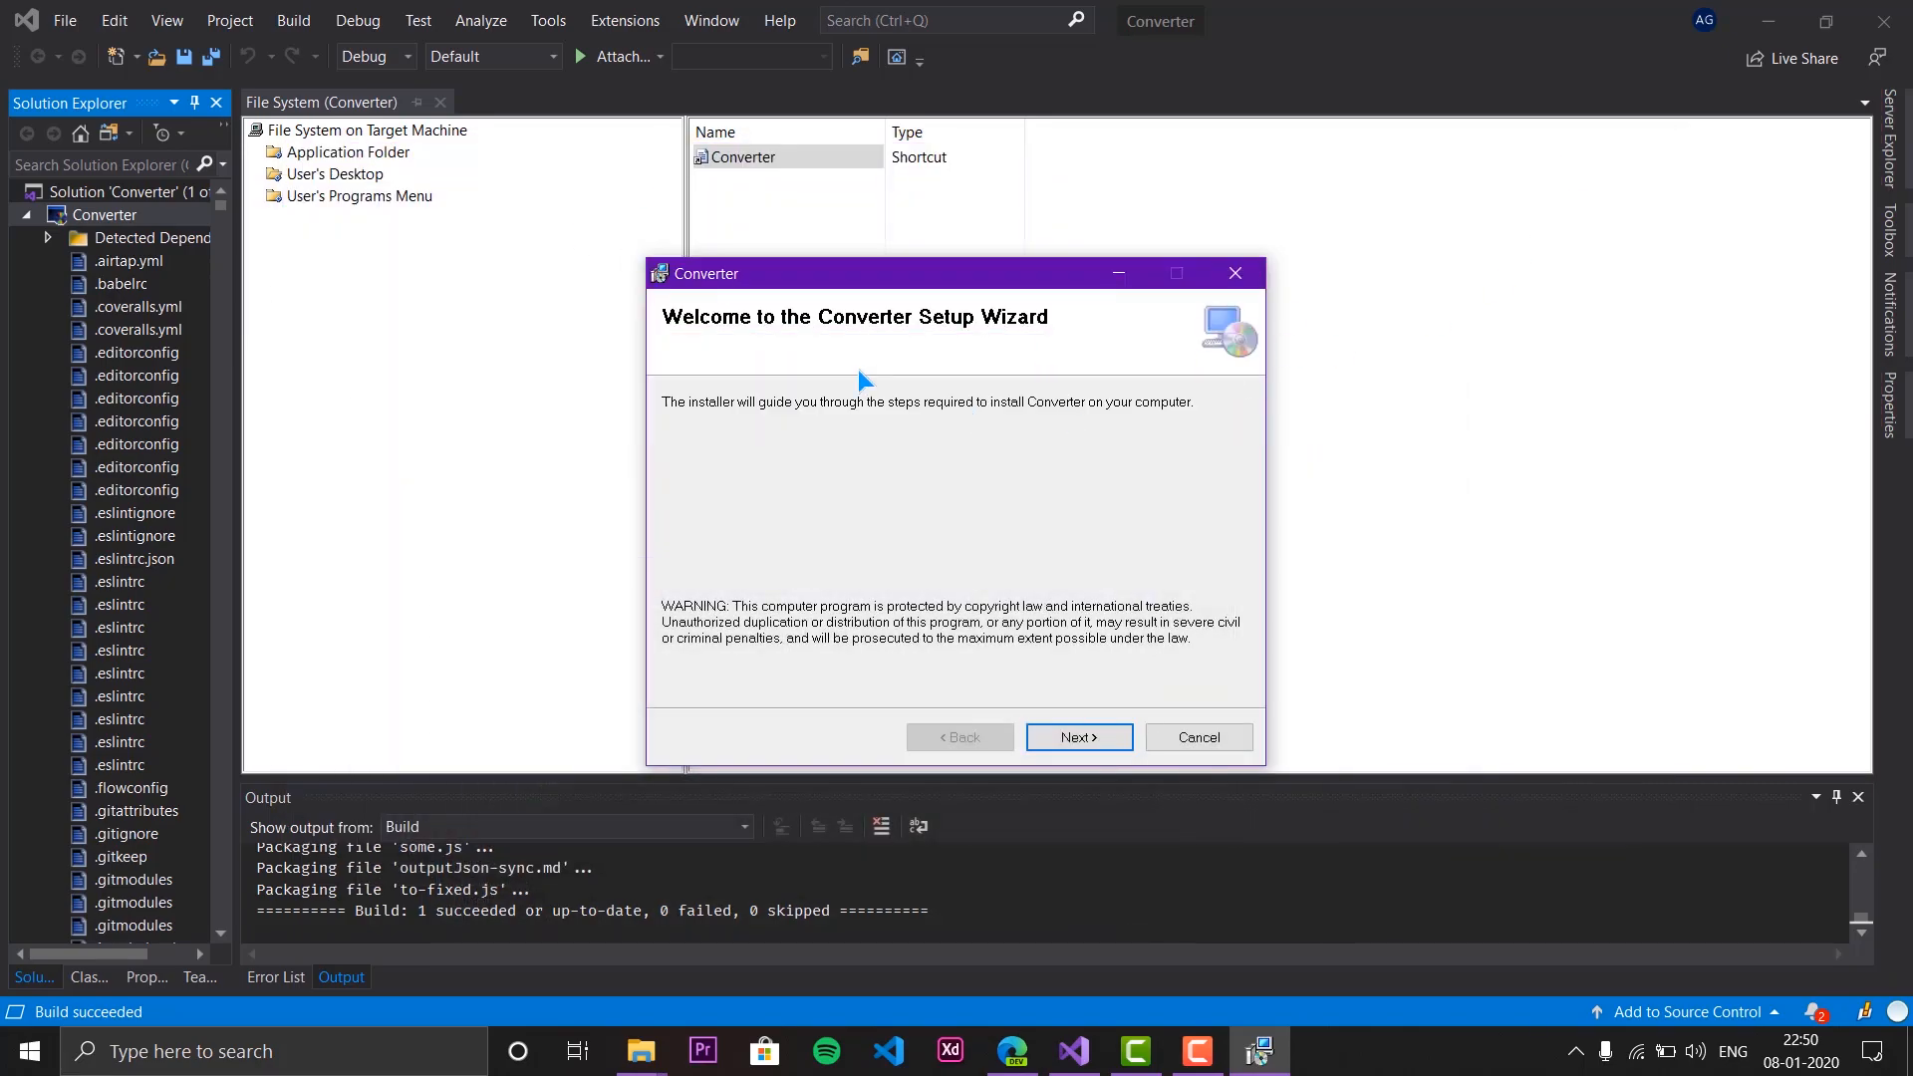
left_click_drag(1011, 276, 1062, 131)
Install Converter through the setup wizard, keeping the default installation folder and the Just me option.
left_click(1113, 592)
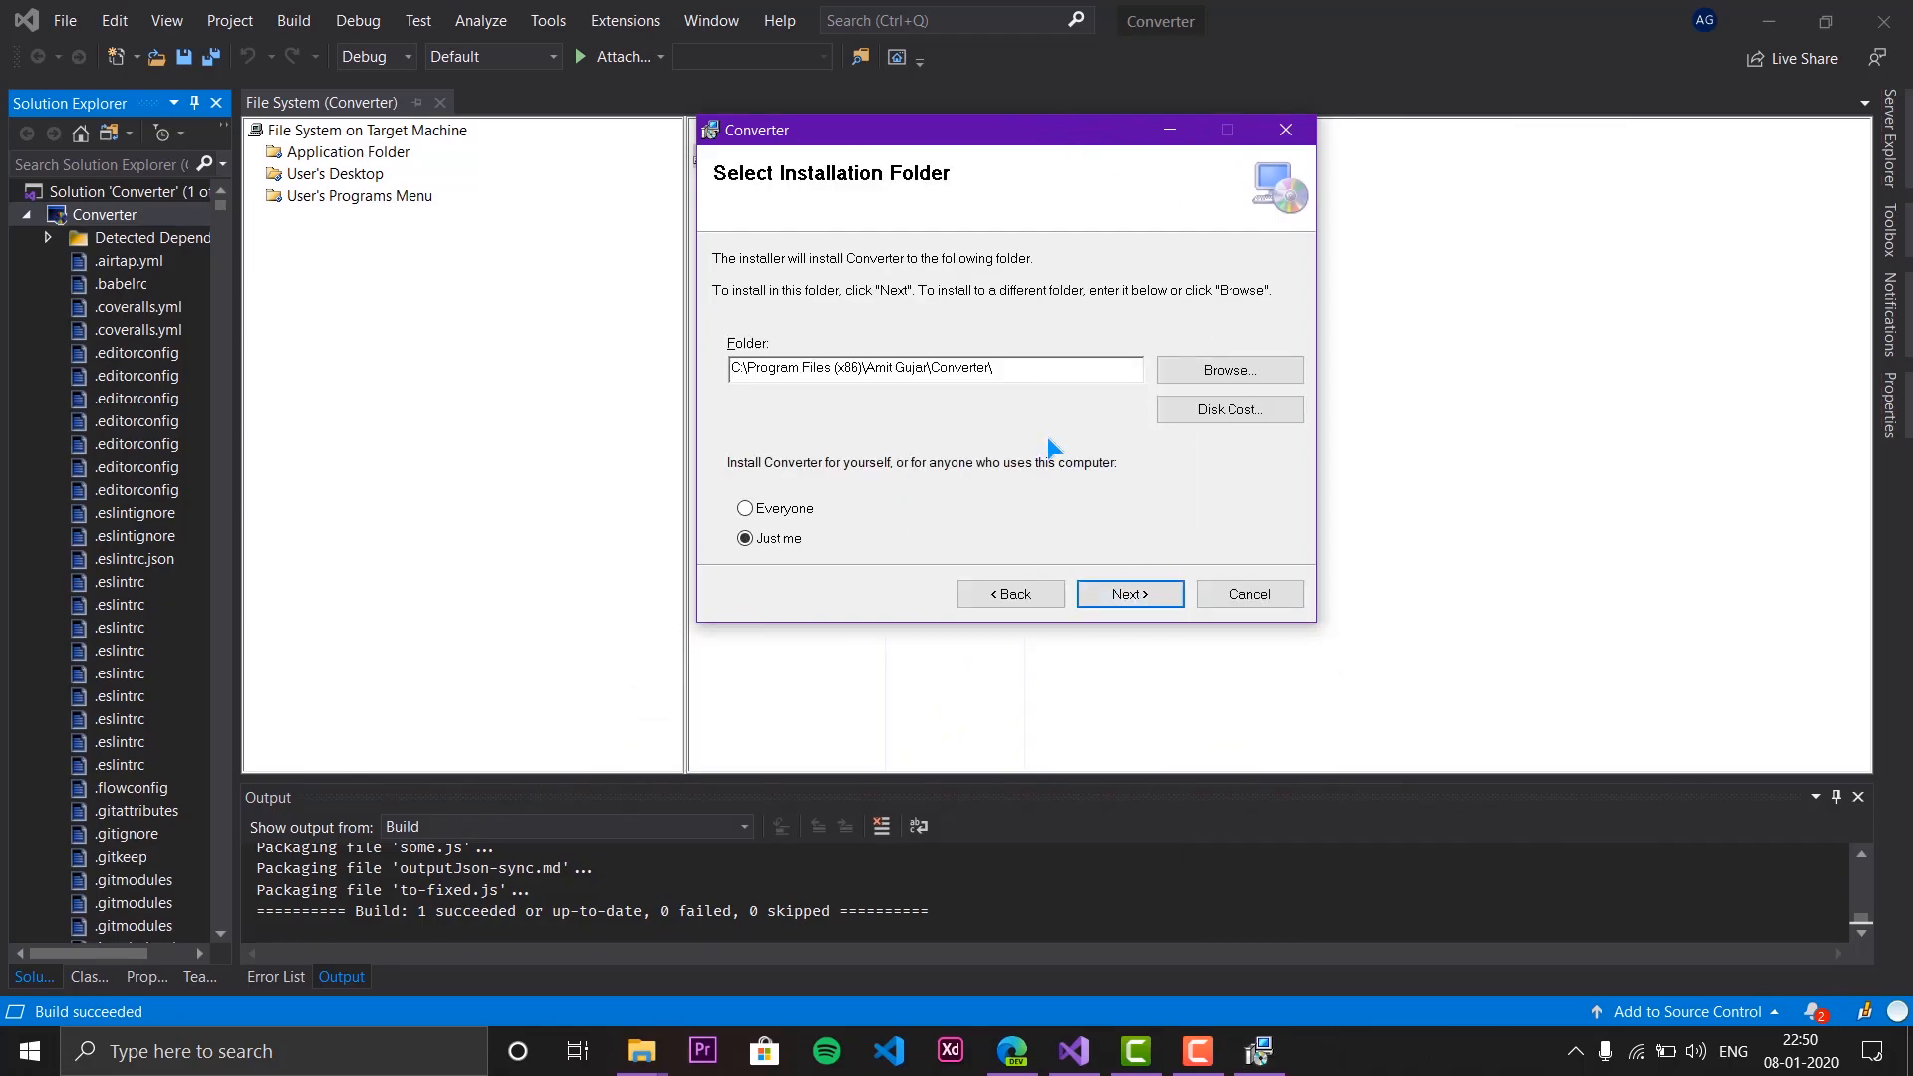
left_click(903, 369)
left_click(1137, 603)
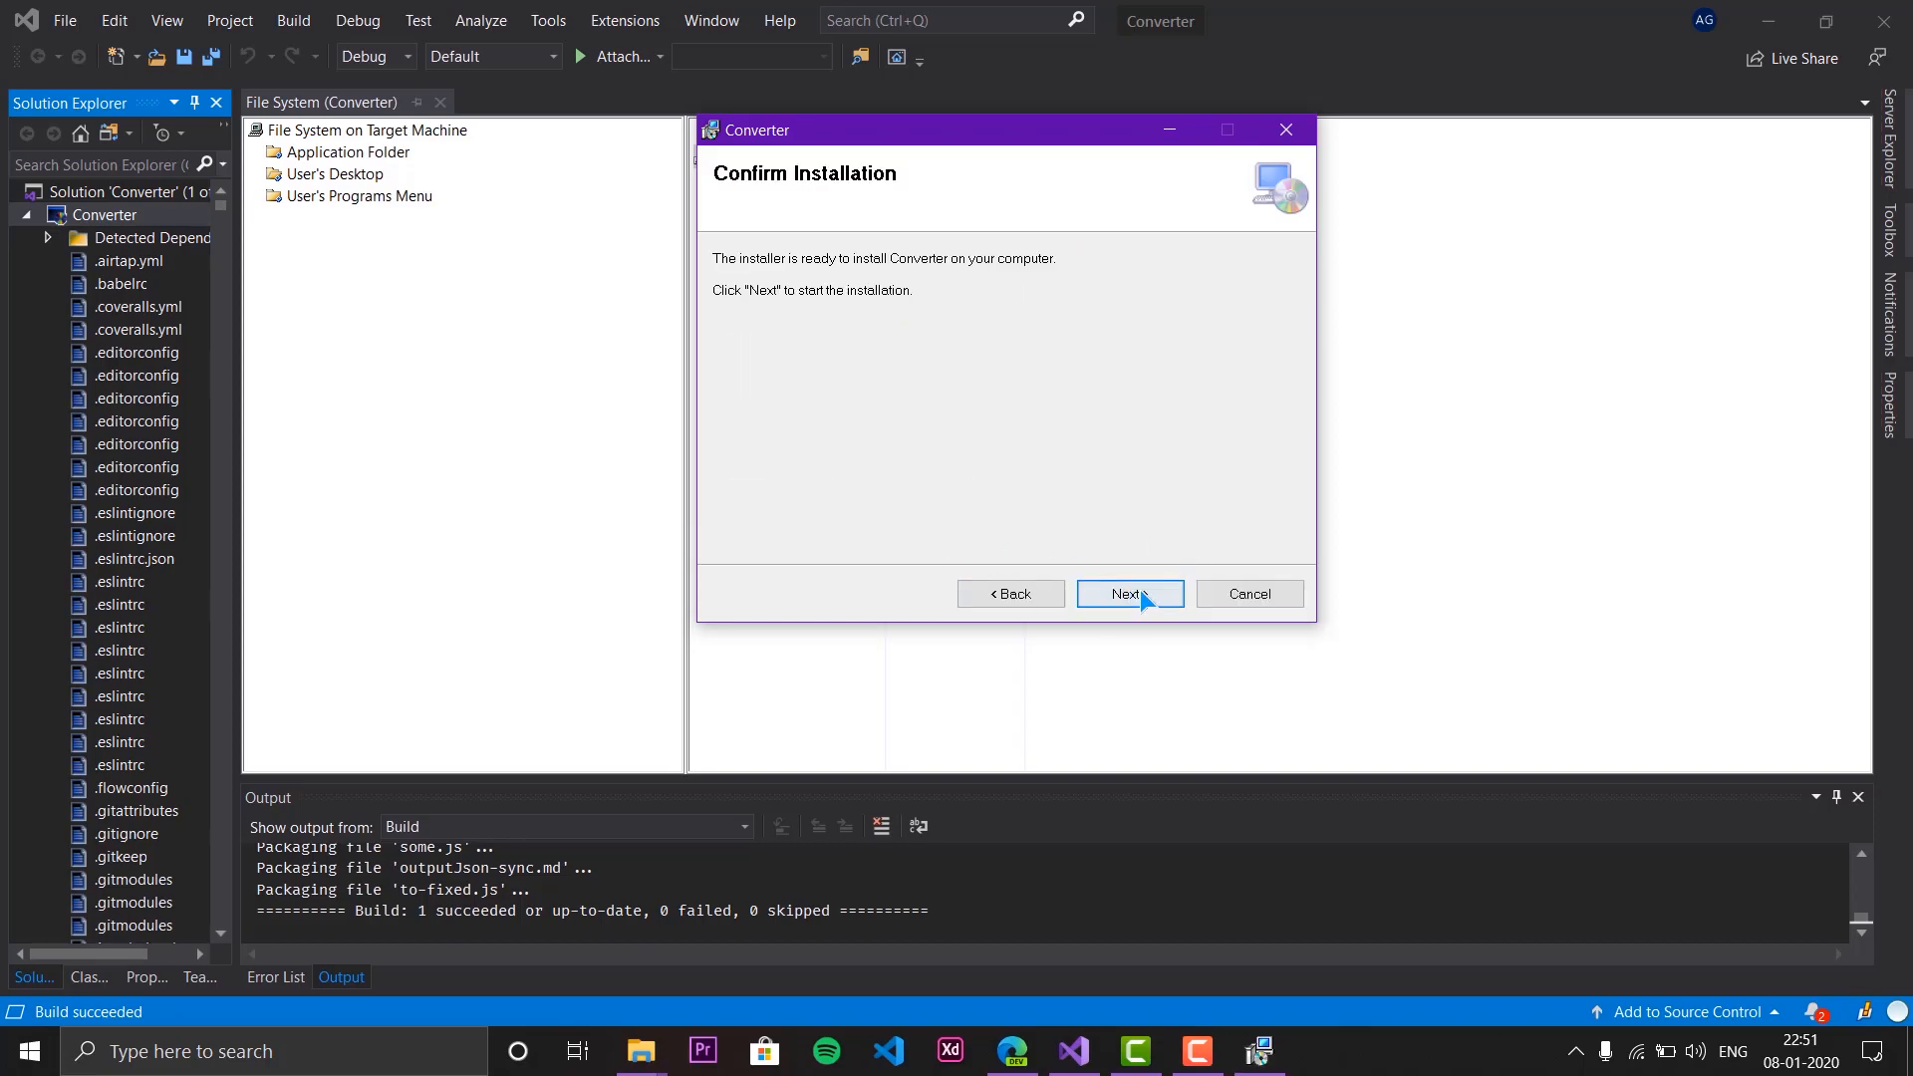
left_click(1134, 592)
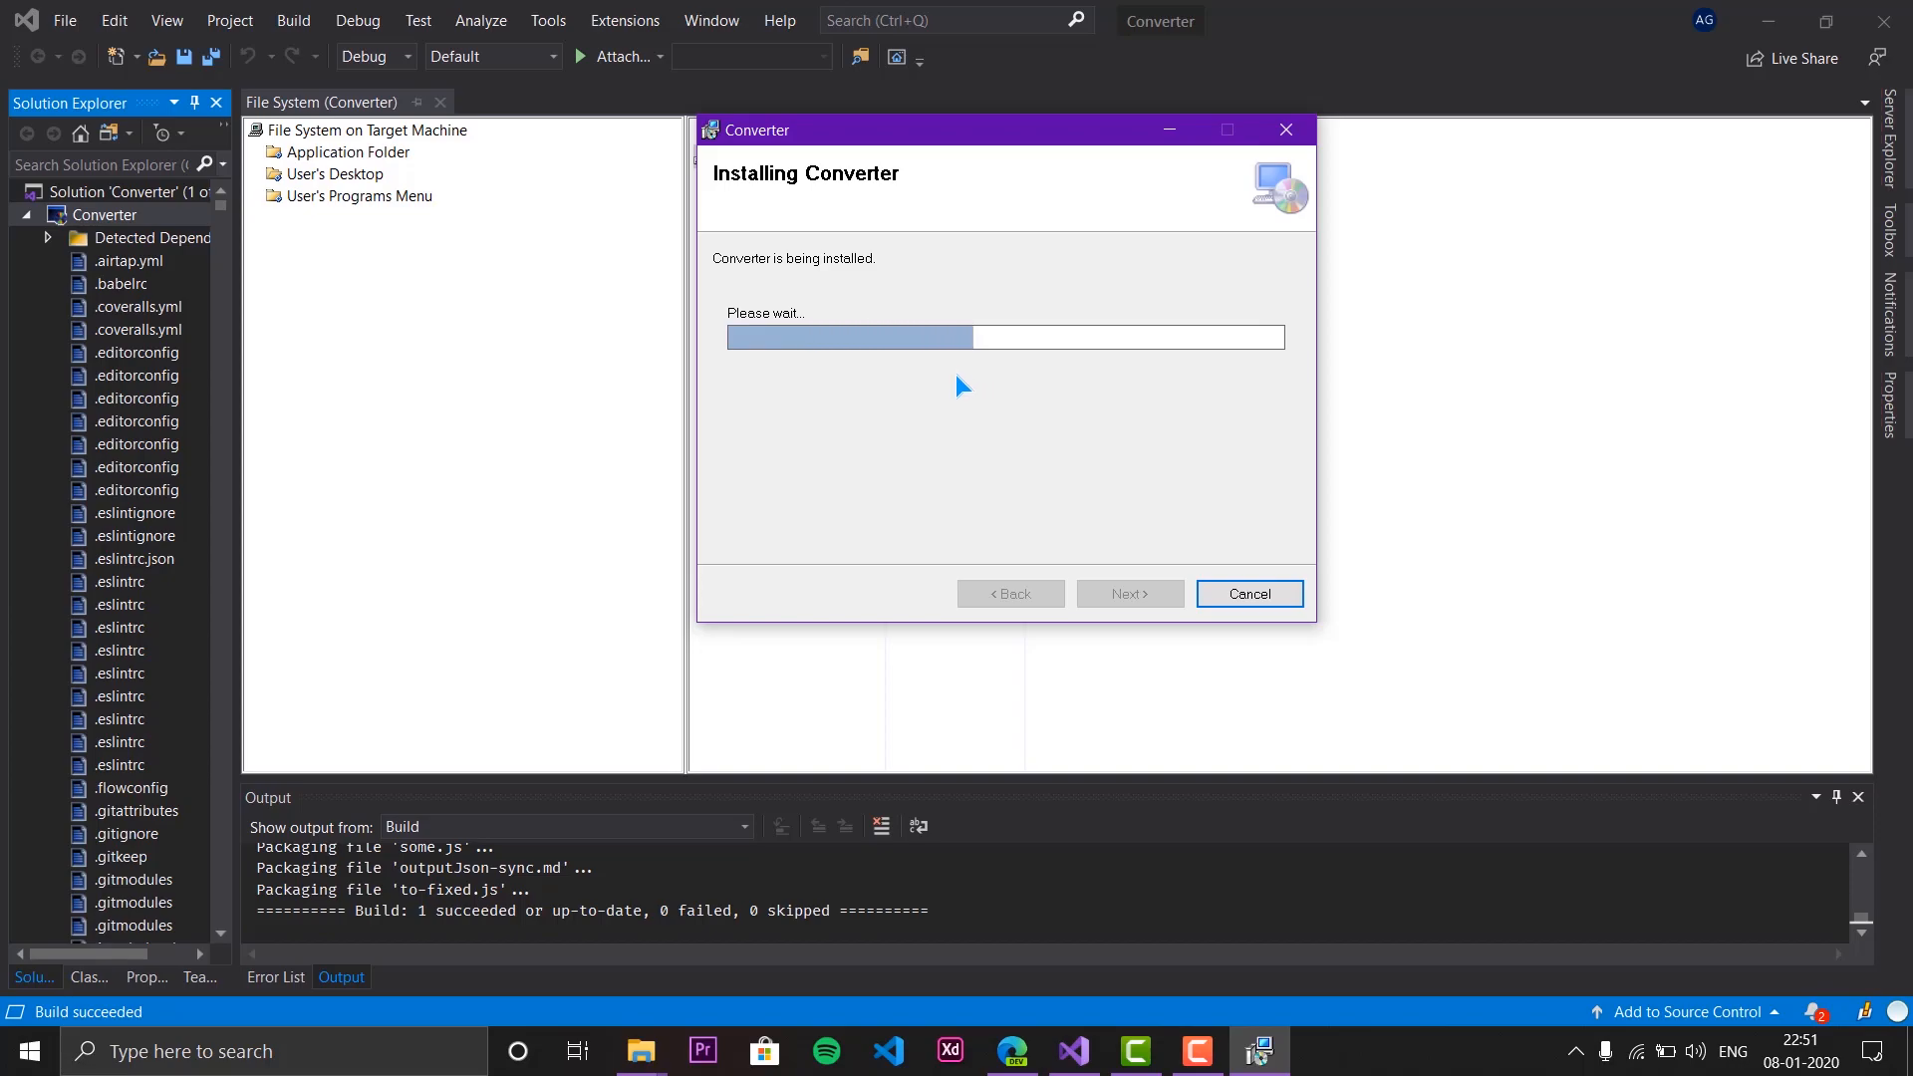
Minimize the Visual Studio and browser windows to reveal the desktop, and move the installer window aside.
left_click_drag(929, 142, 902, 190)
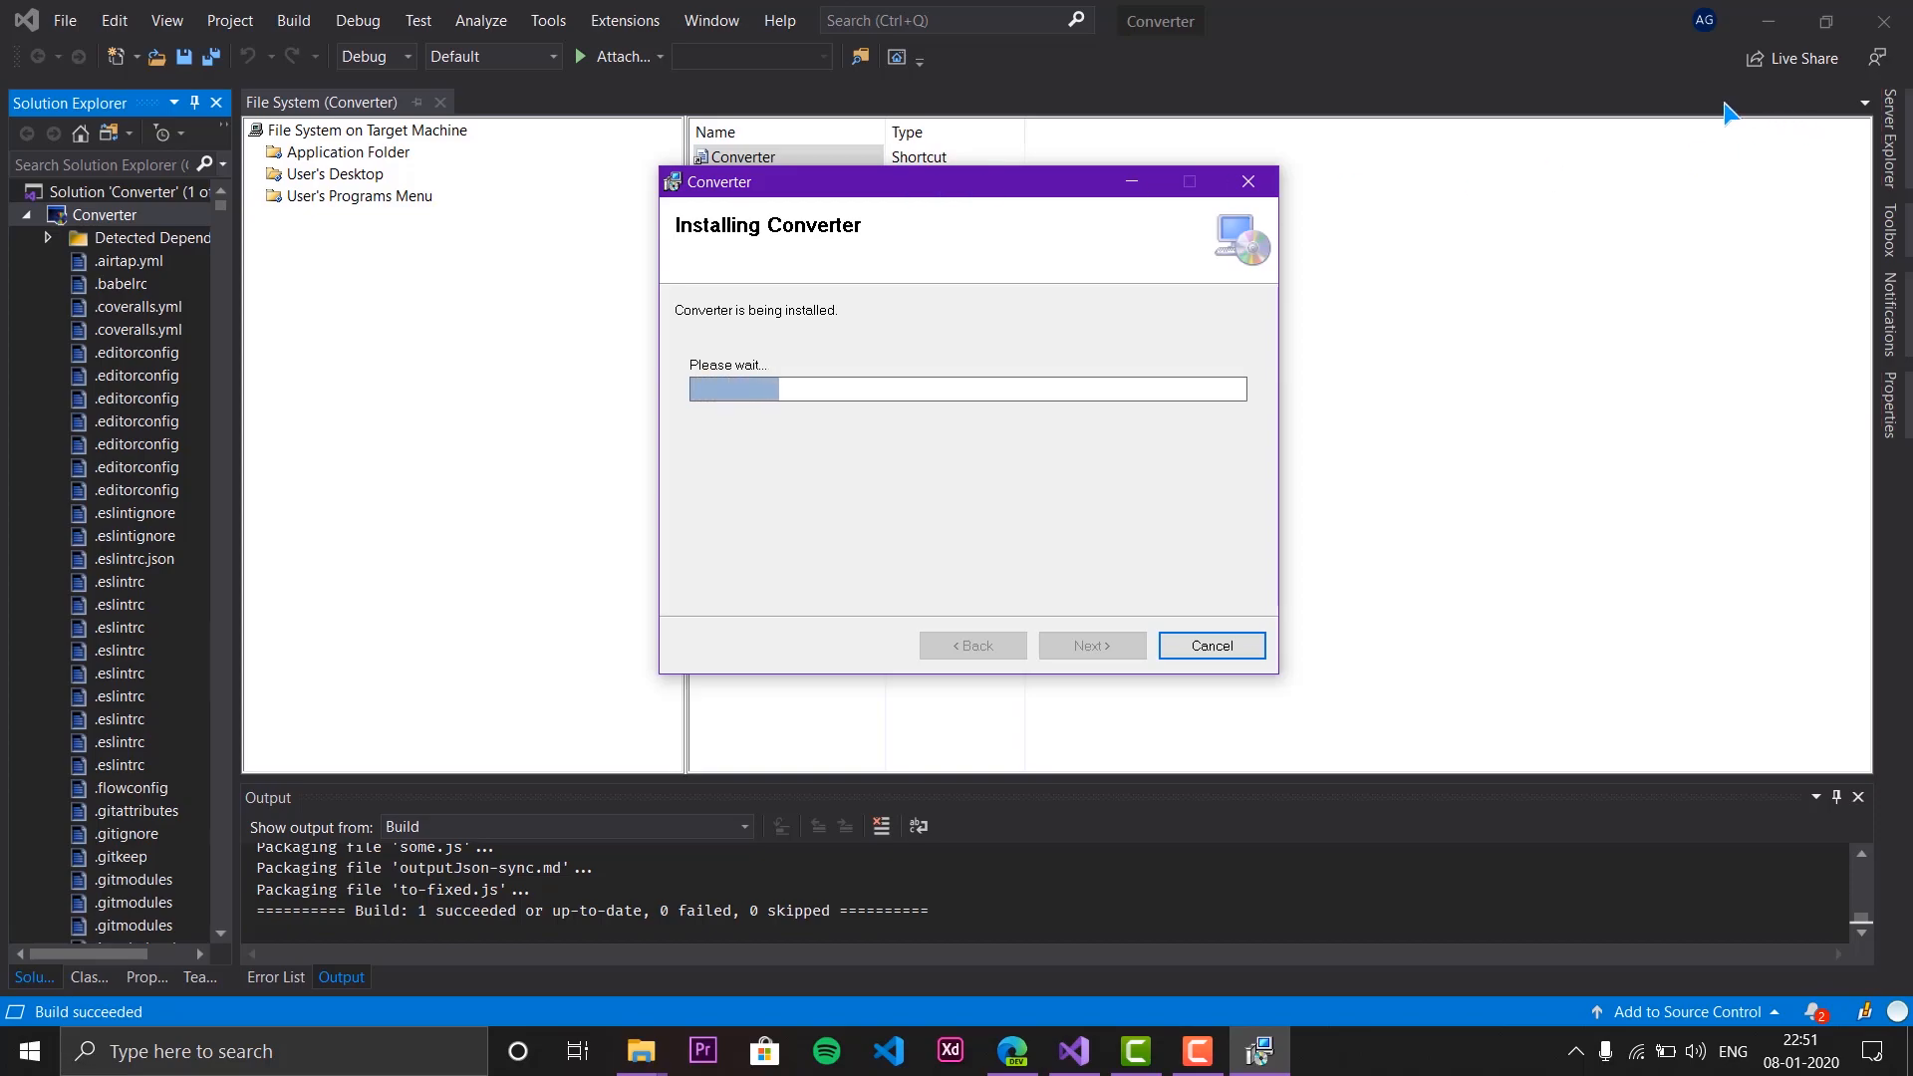
left_click(1772, 20)
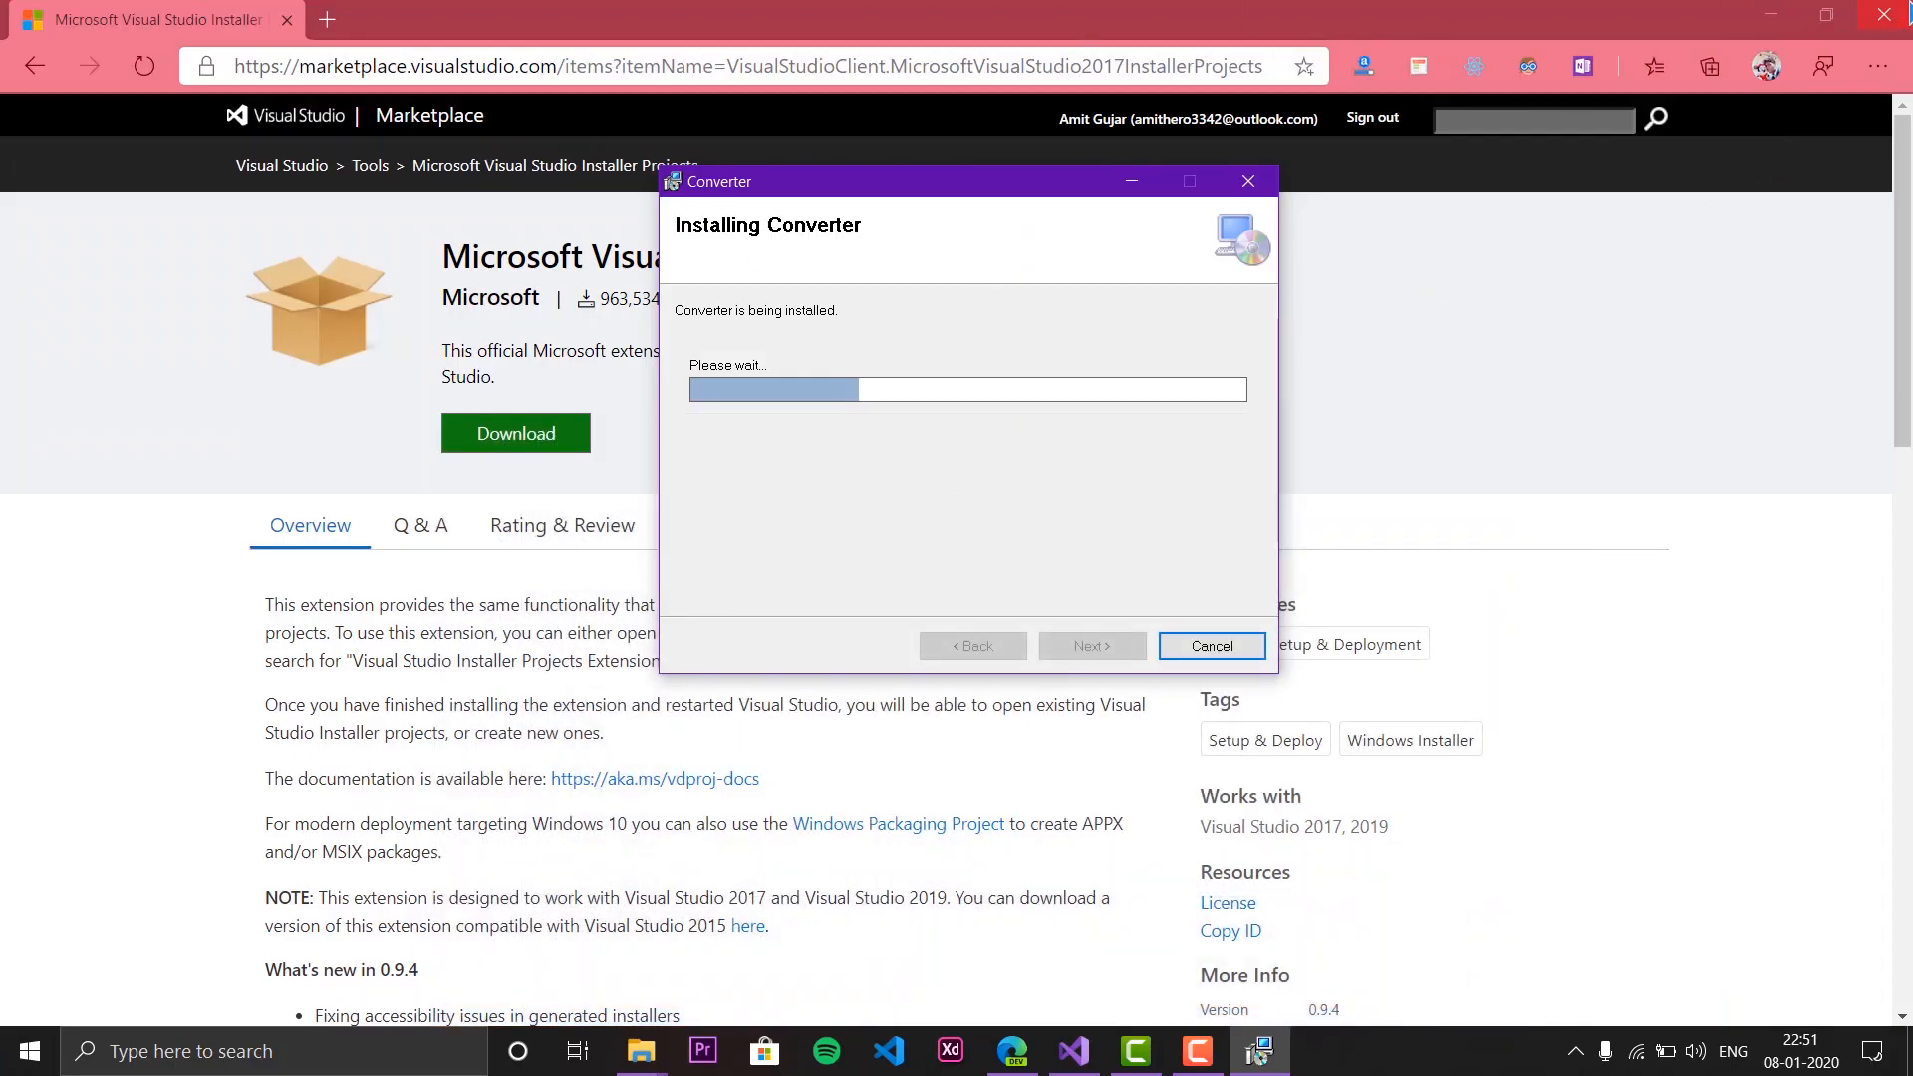
left_click(1791, 13)
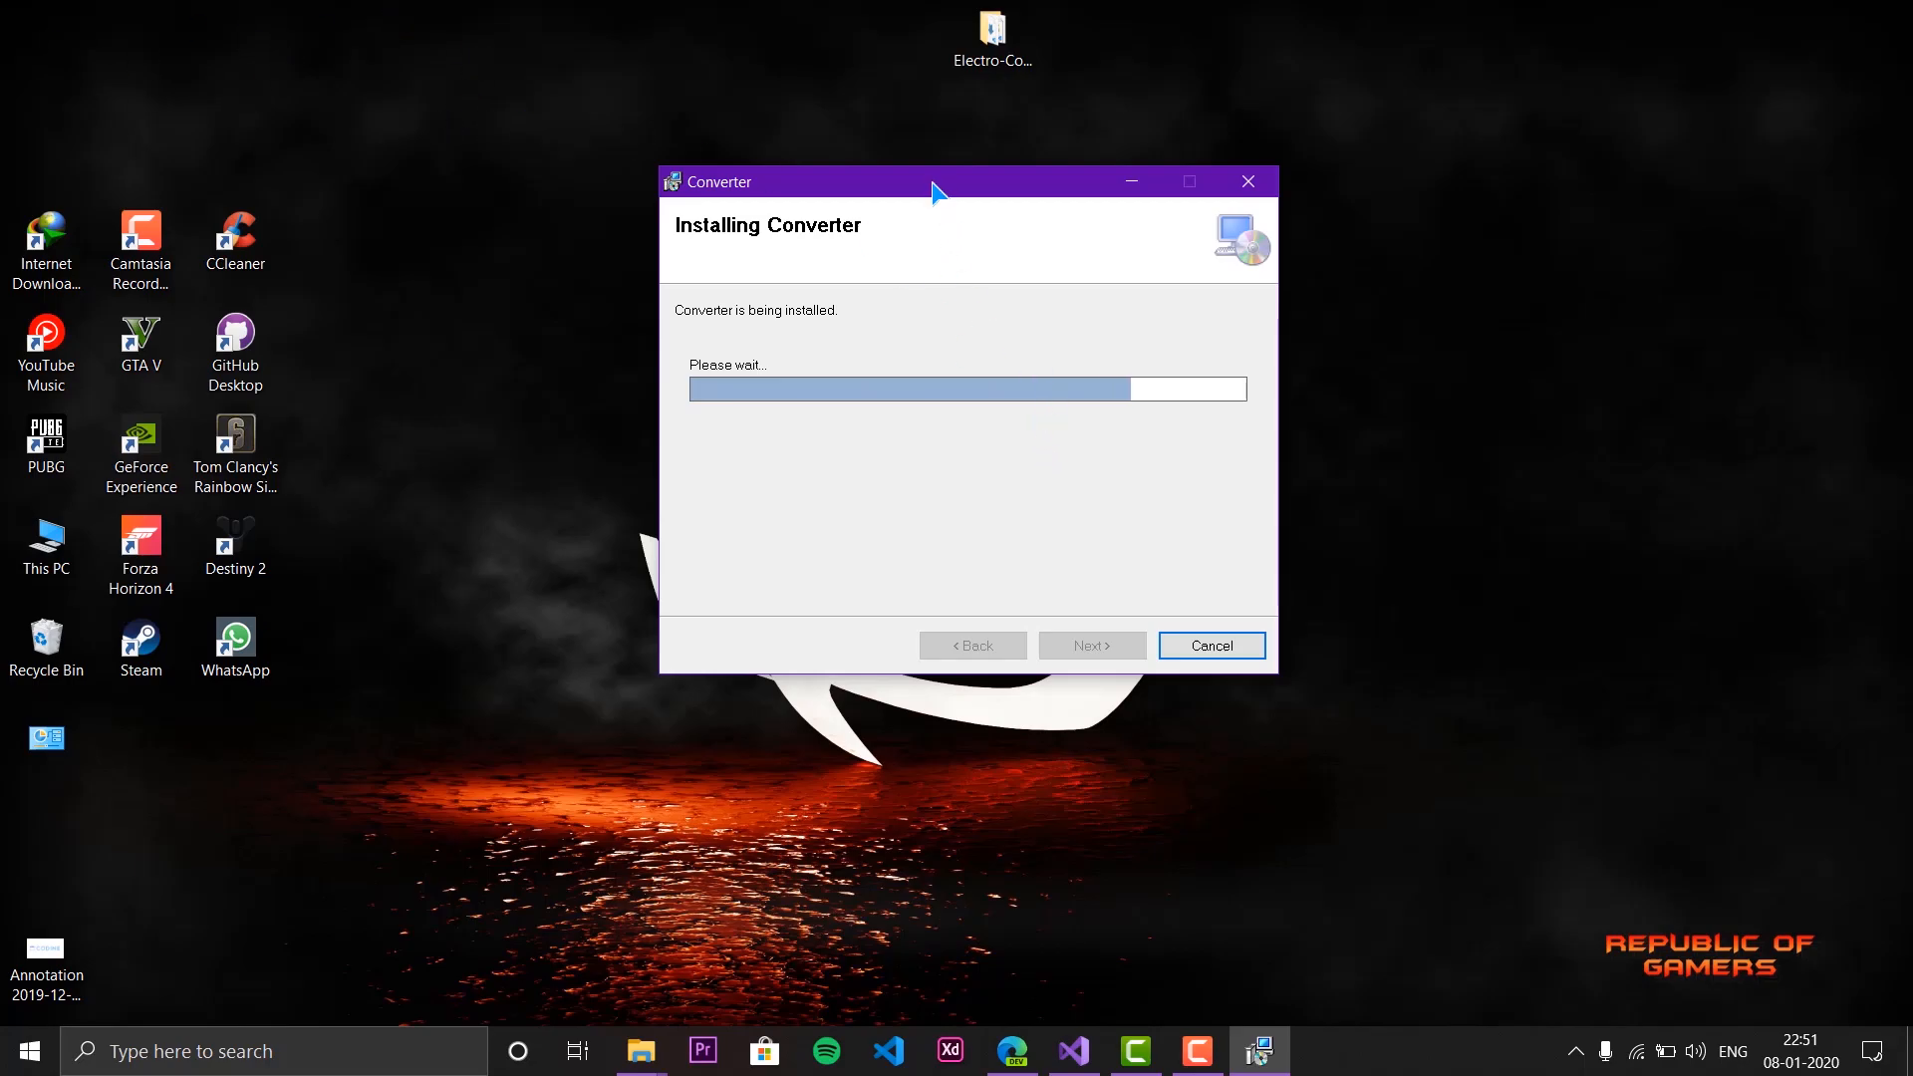
left_click_drag(930, 187, 1075, 216)
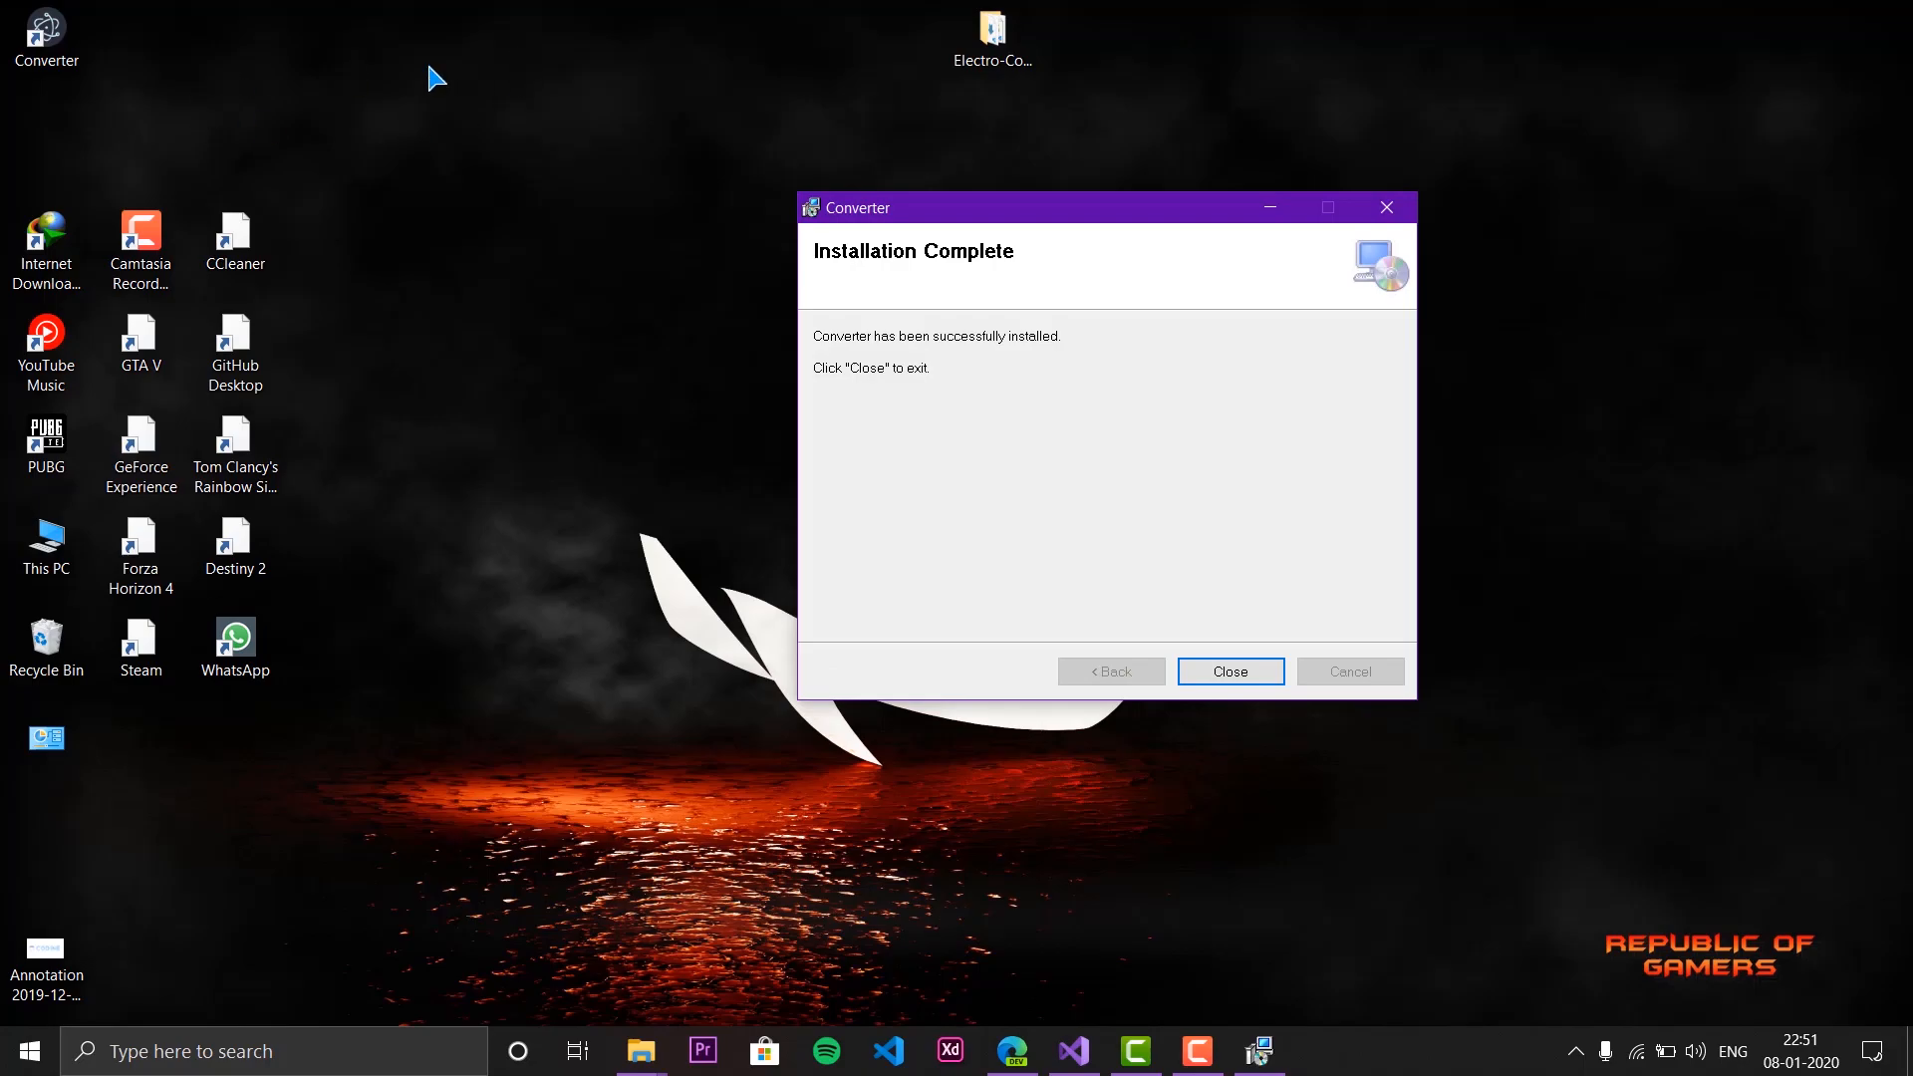
Close the completed installer and move the Converter shortcut to an empty area of the desktop.
left_click_drag(60, 40, 638, 370)
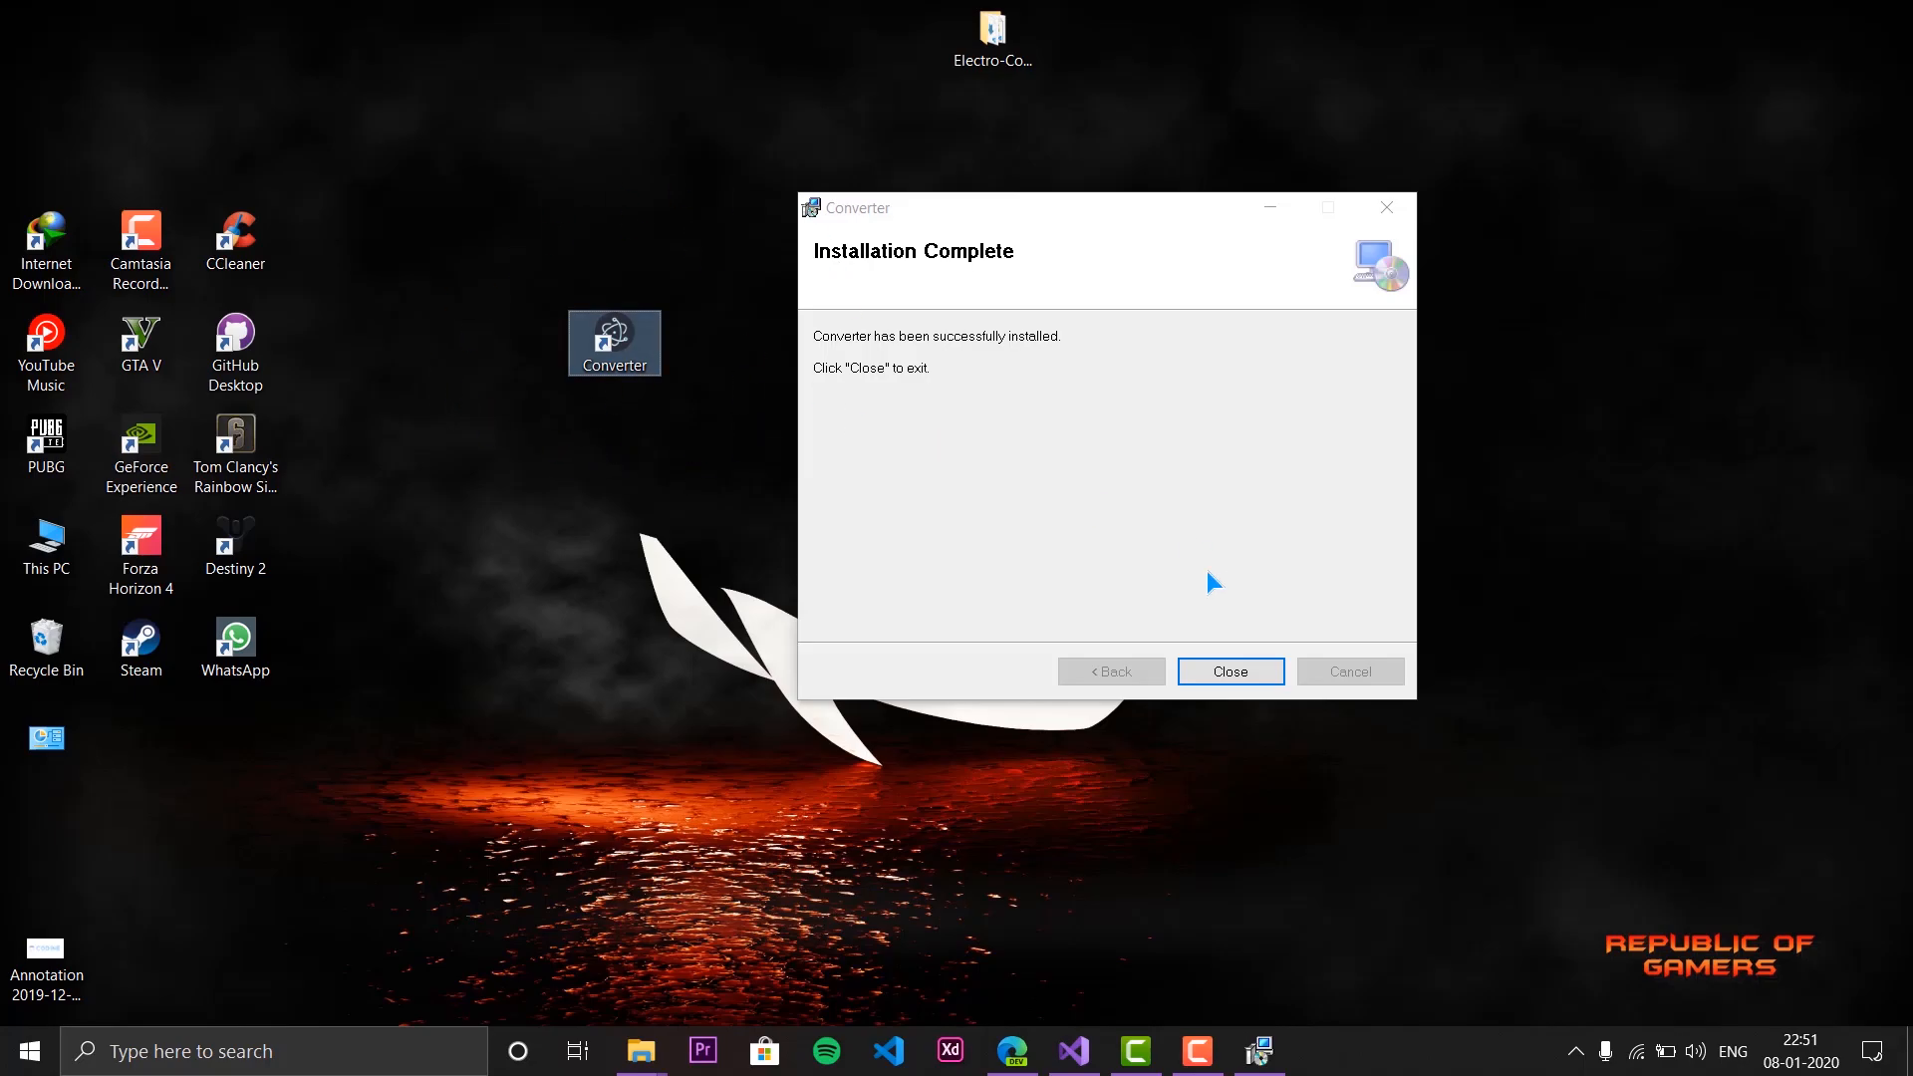
left_click(1255, 678)
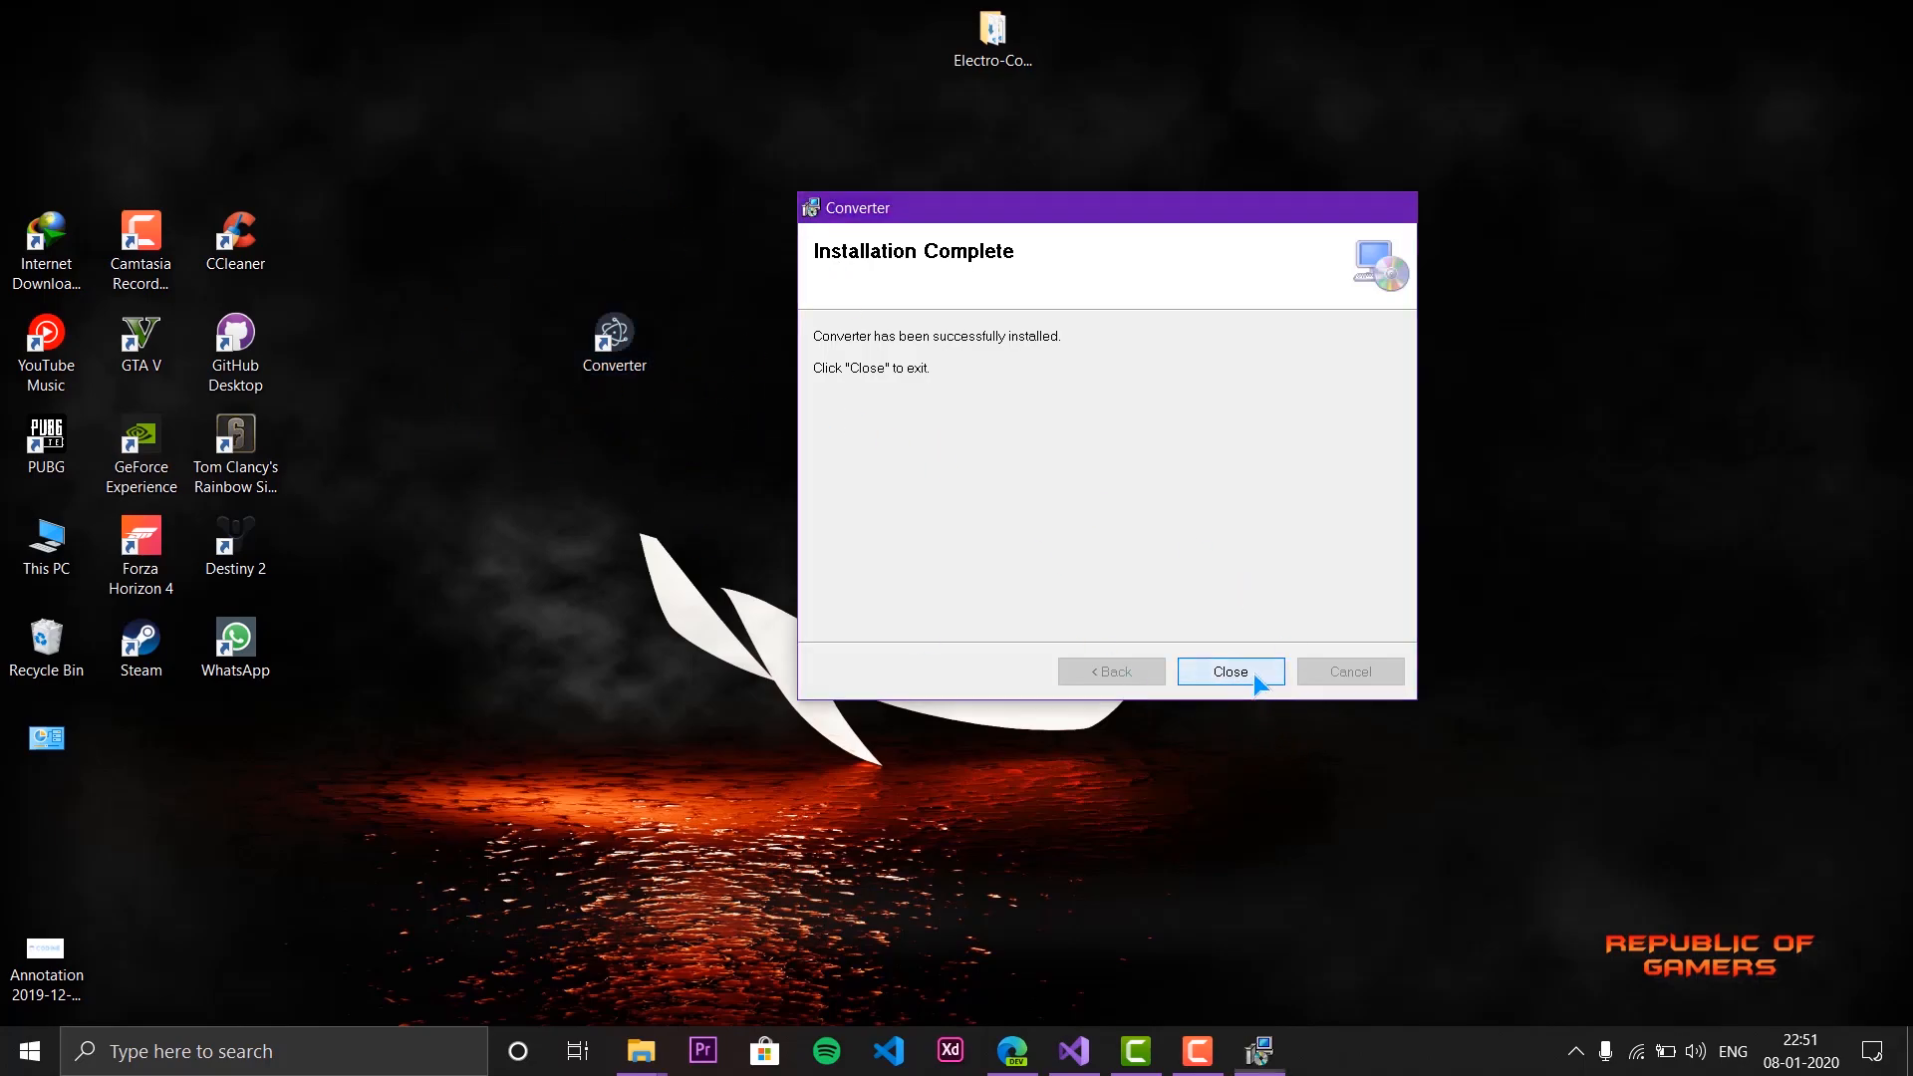
left_click(1258, 681)
left_click_drag(628, 354, 700, 282)
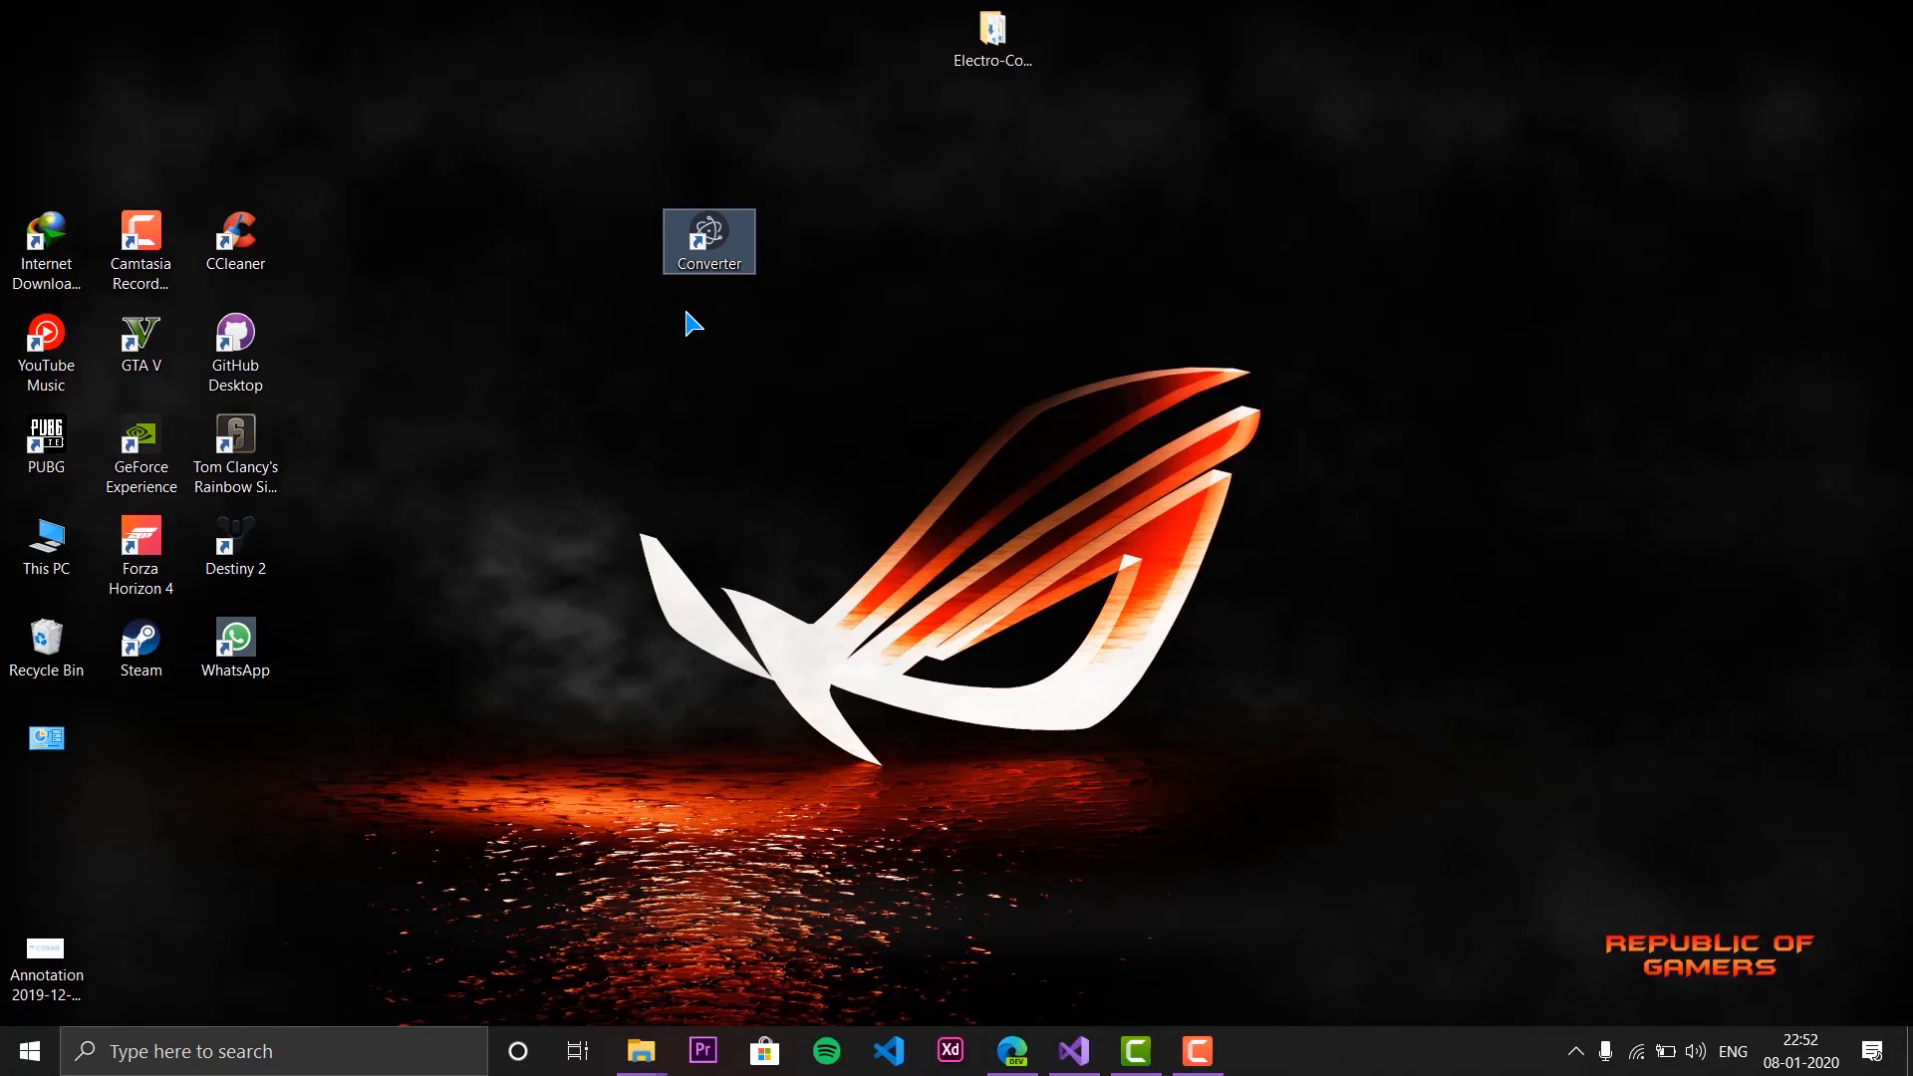
Launch Converter from its desktop shortcut and check that the Weight and Energy input fields accept focus.
key("Return")
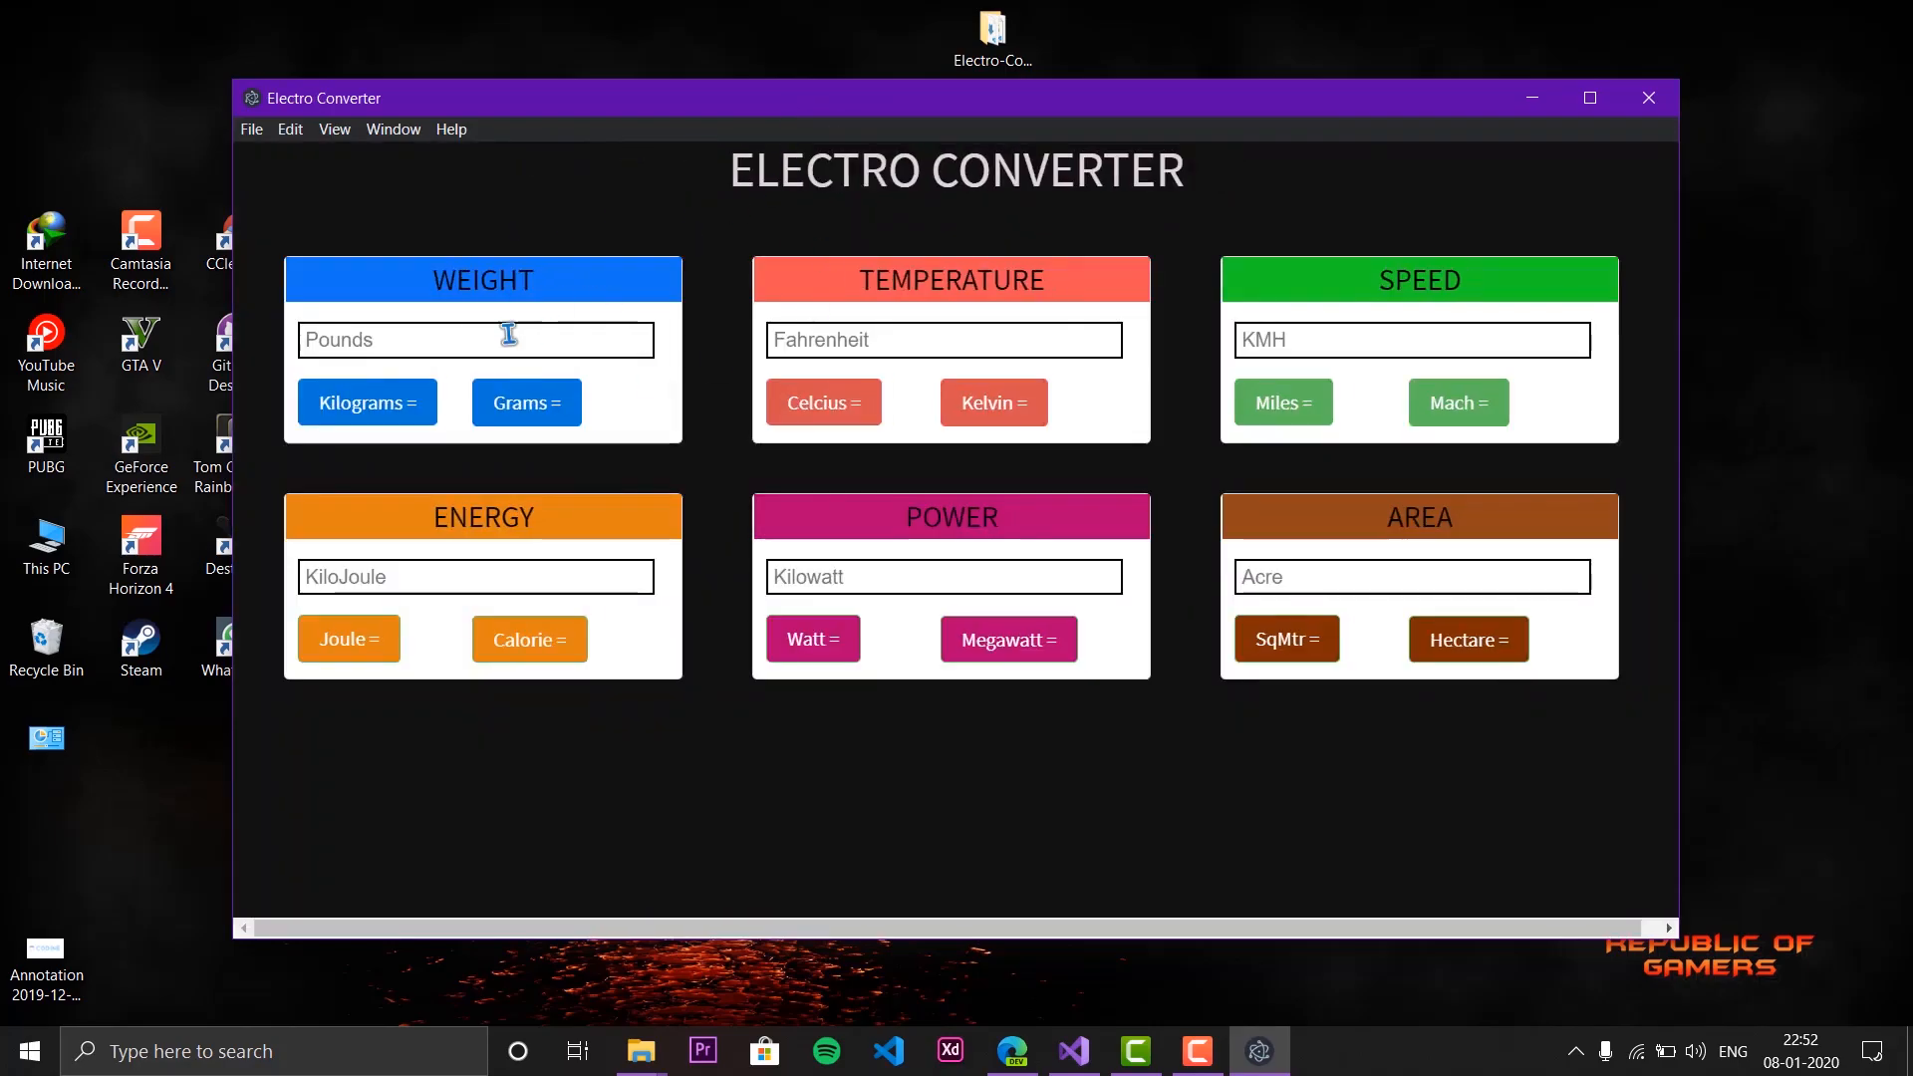
left_click(503, 338)
left_click(523, 567)
left_click_drag(1174, 114, 1211, 83)
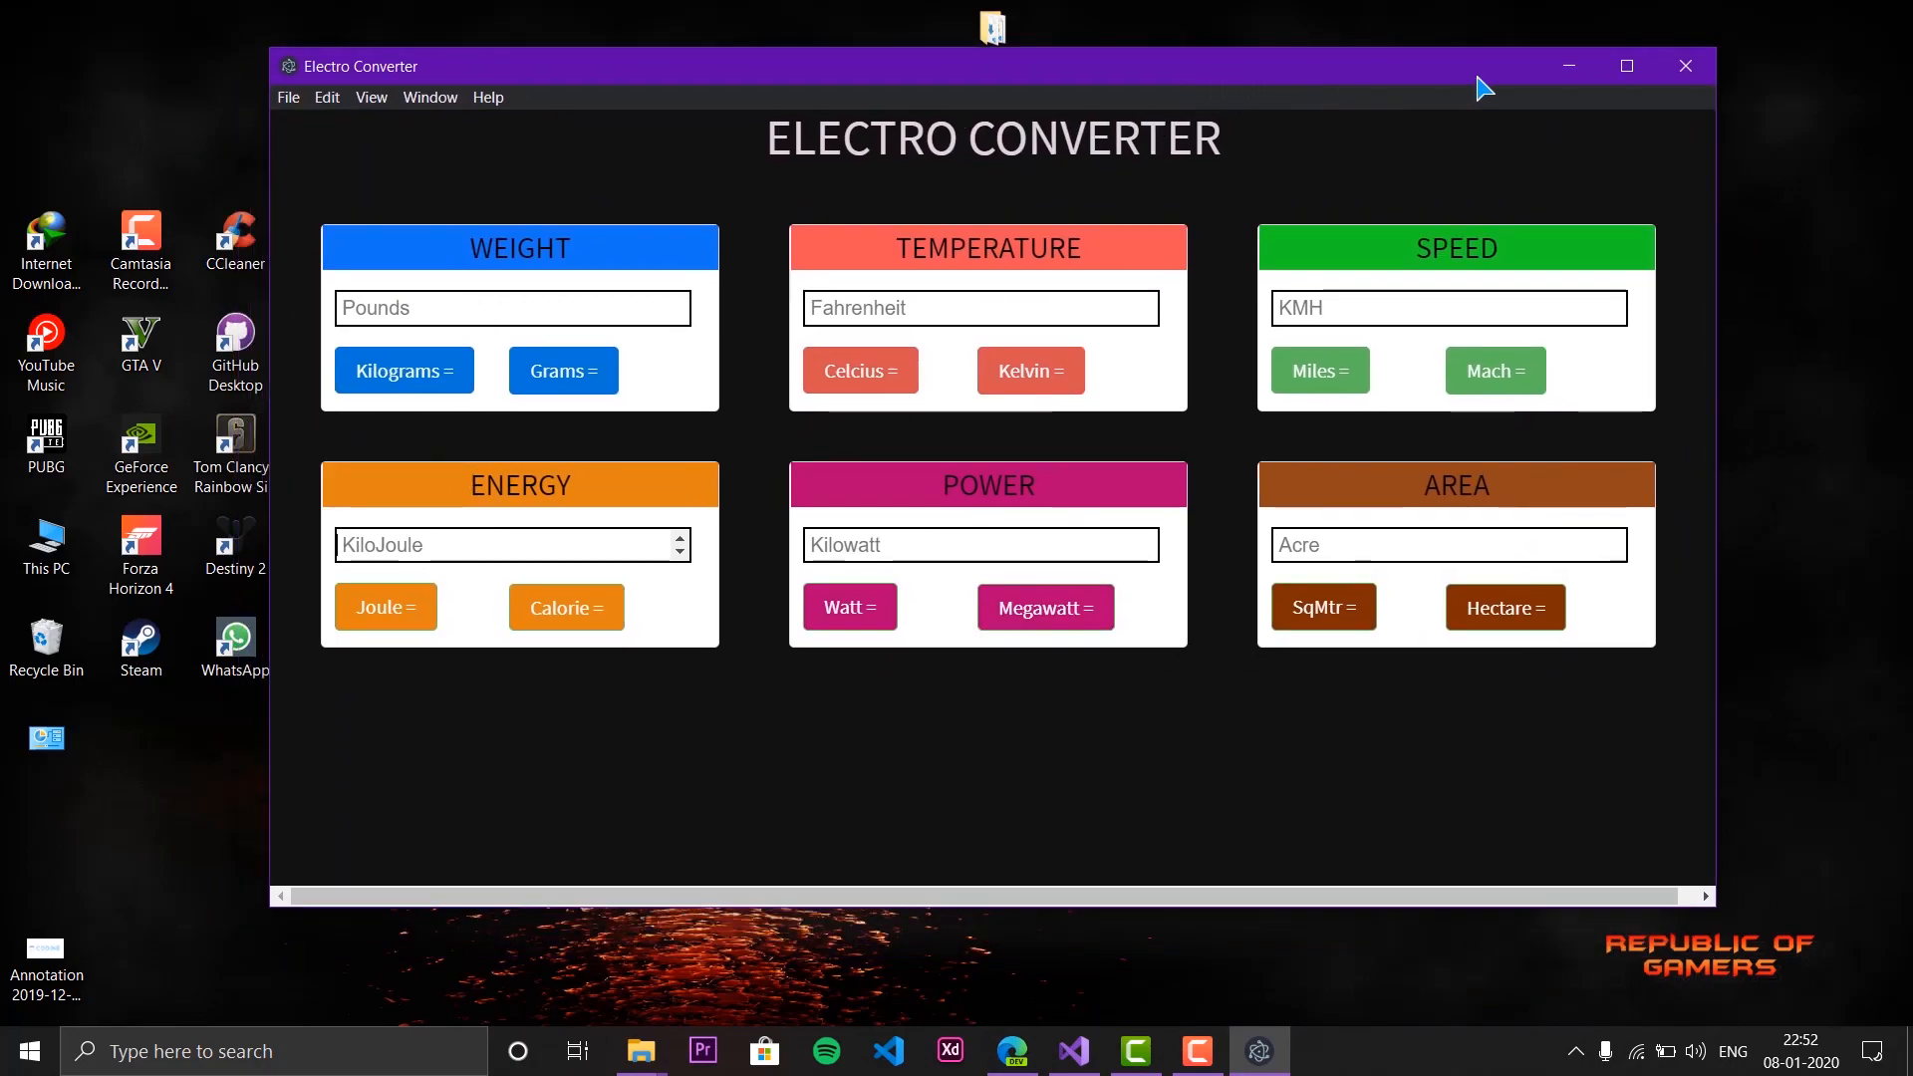
Minimize the Electro Converter window, restore it and reposition it on the desktop.
left_click(1570, 70)
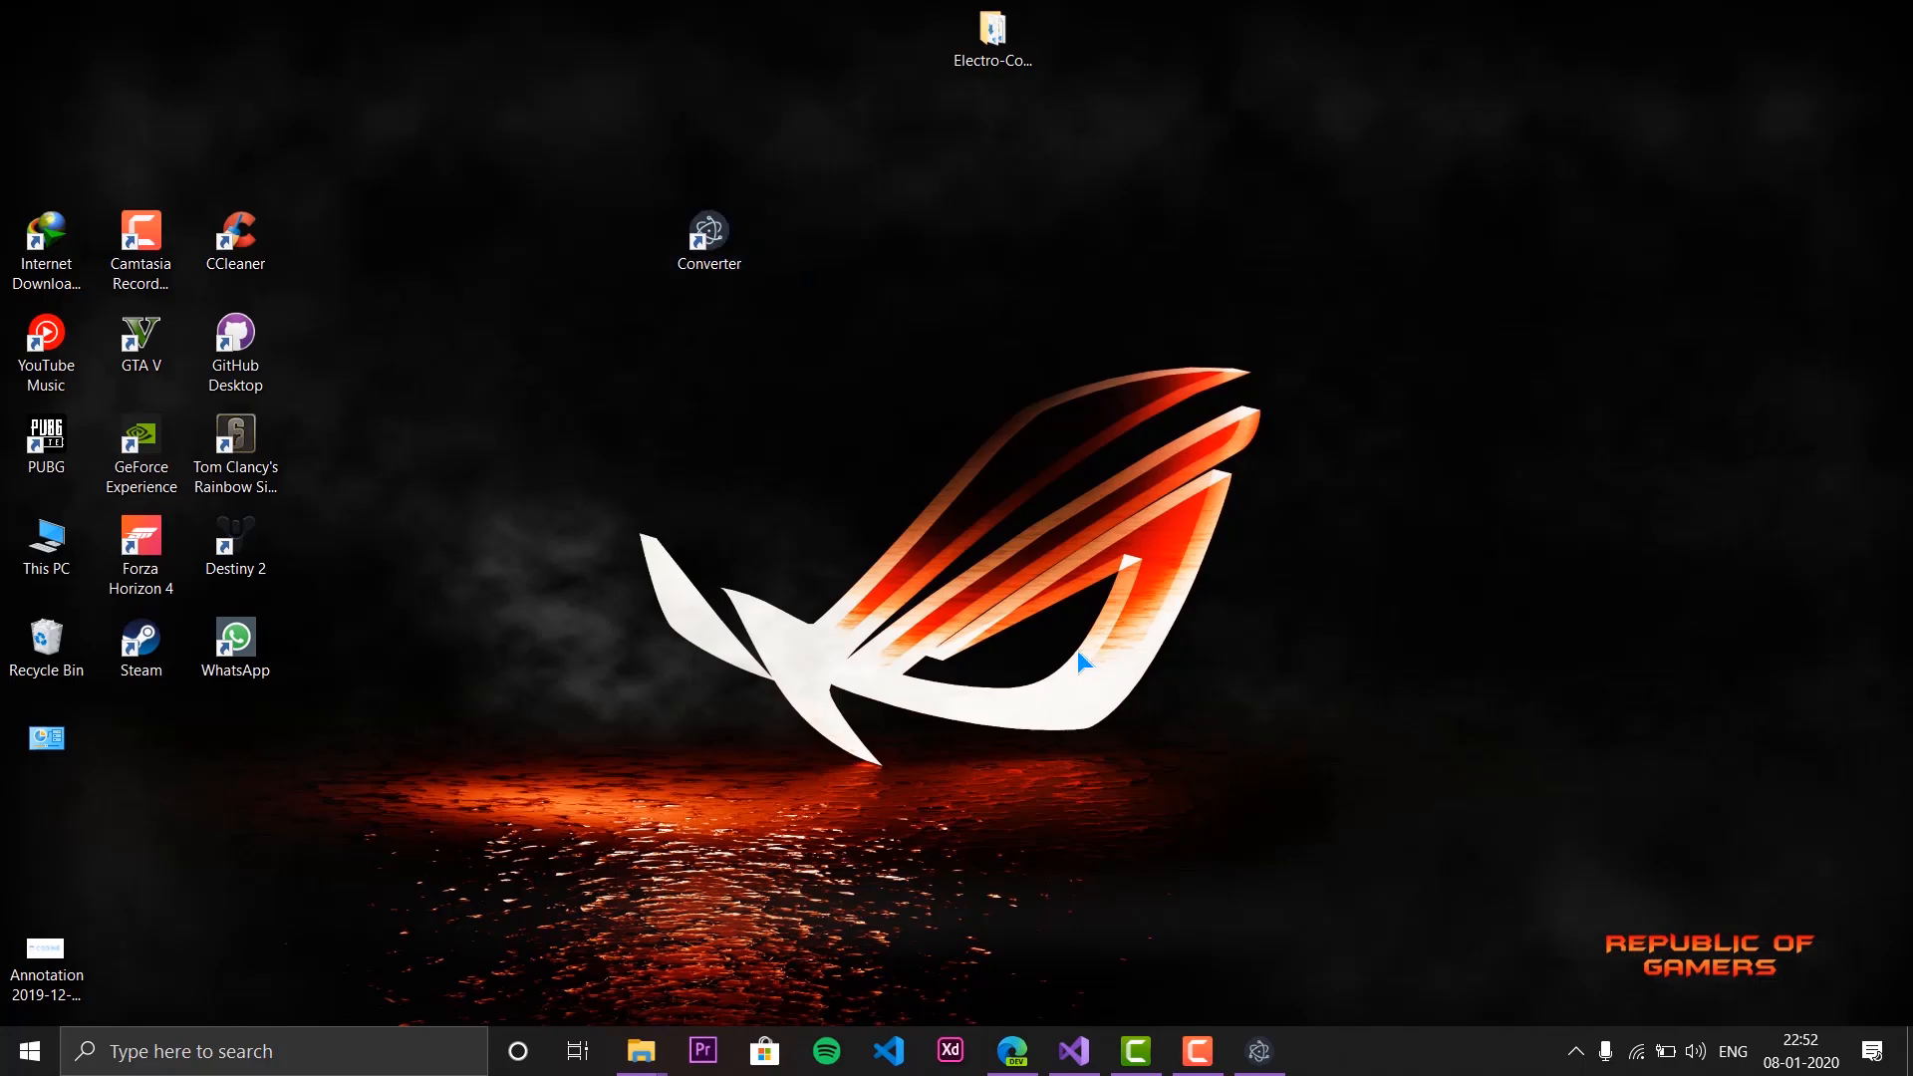
left_click(1259, 1051)
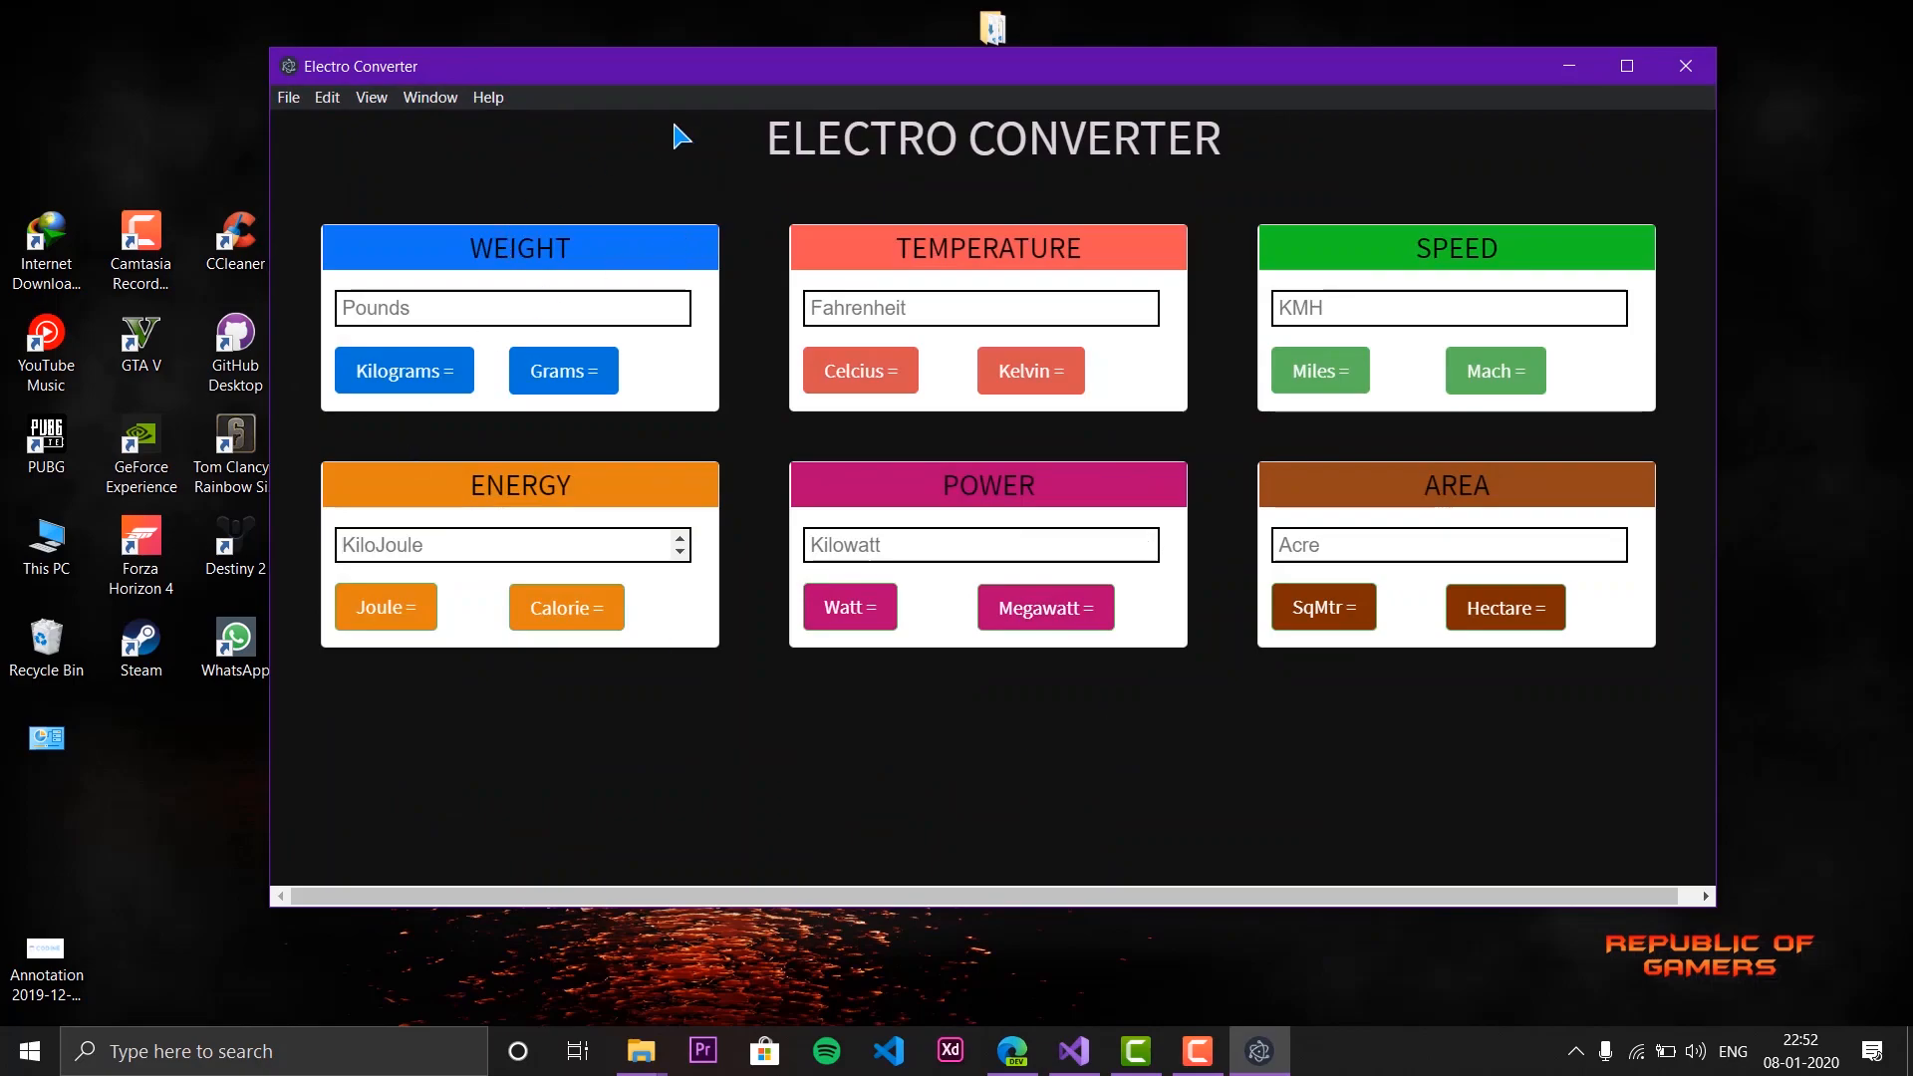
mouse_move(829, 66)
left_mouse_down()
mouse_move(818, 93)
mouse_move(848, 92)
left_mouse_up()
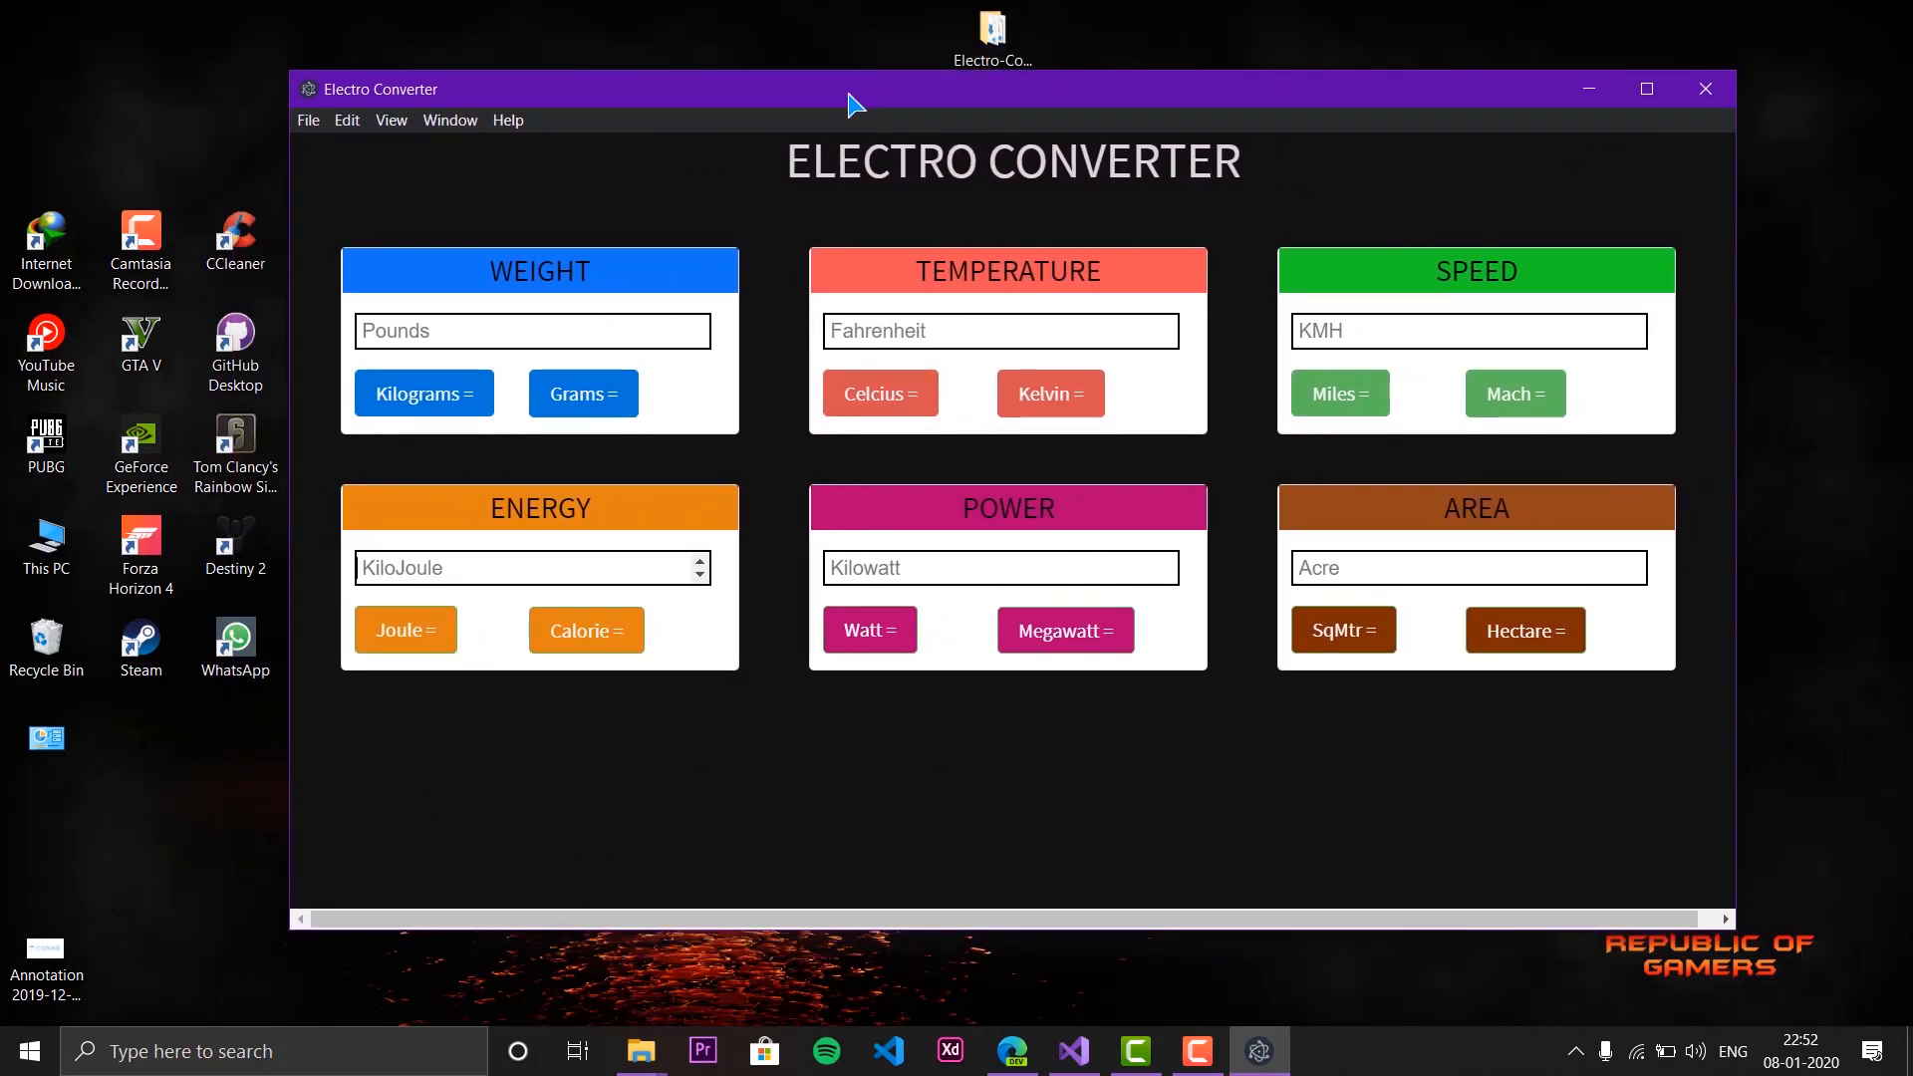